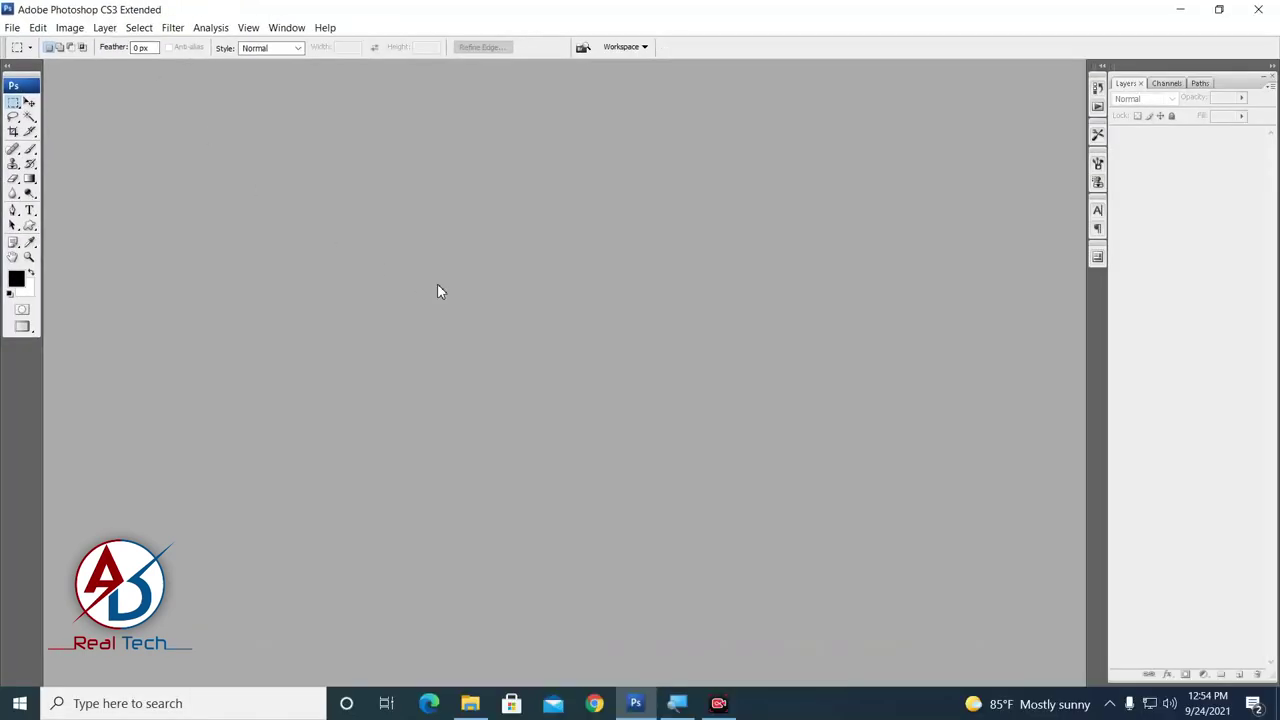
Step: Minimize the empty Photoshop window to bring the desktop into view
click(1180, 10)
Step: Preview DSC_0002 in Photos, close it, then drag DSC_0002 onto Photoshop to open it
double_click(236, 290)
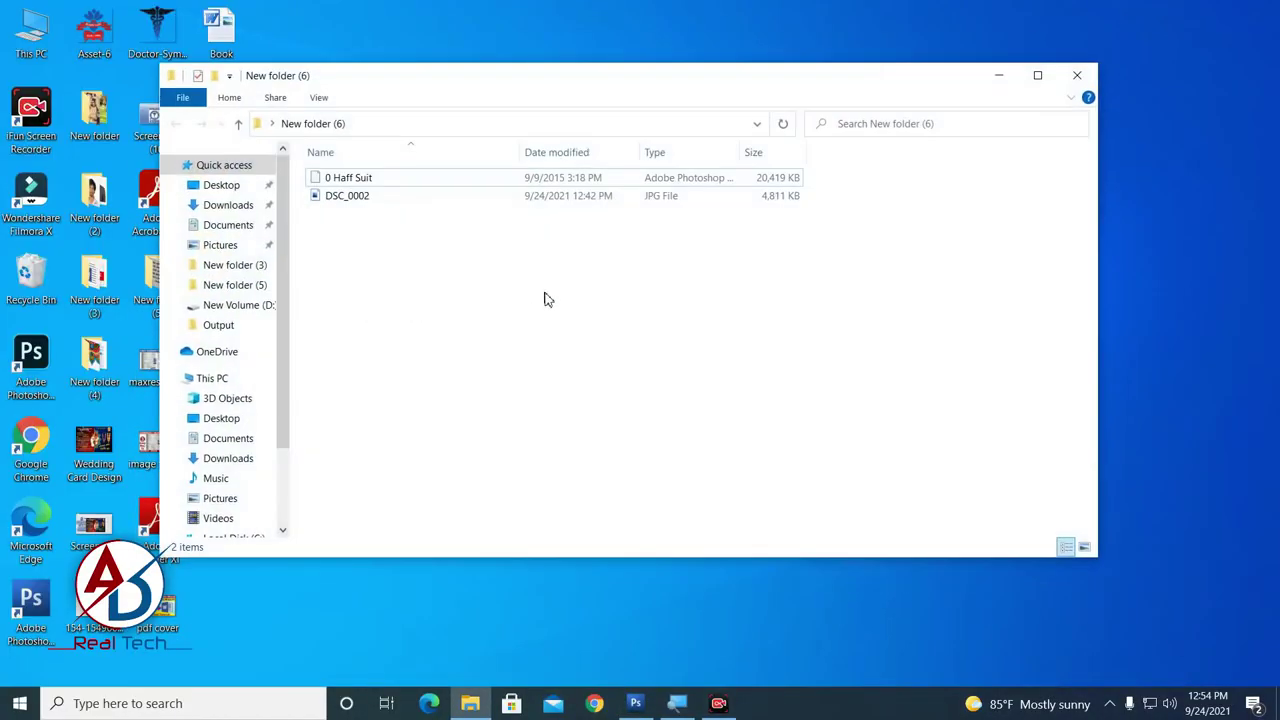
double_click(346, 197)
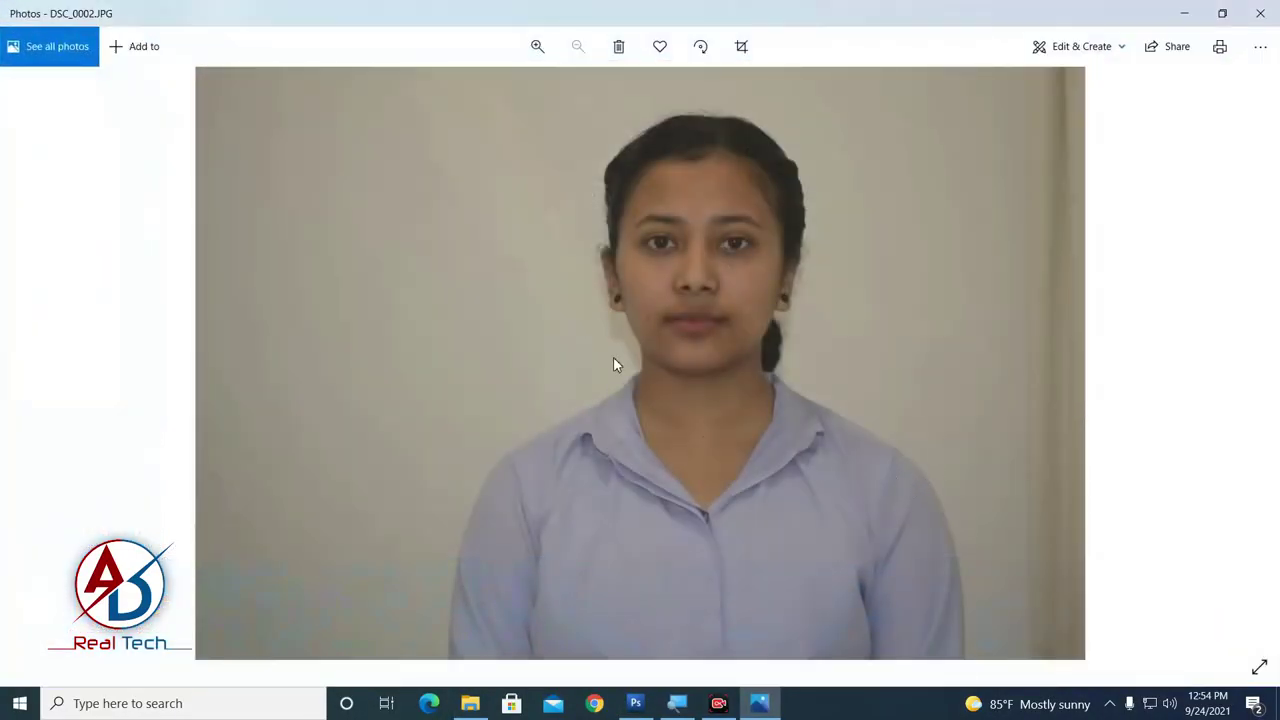
click(1262, 14)
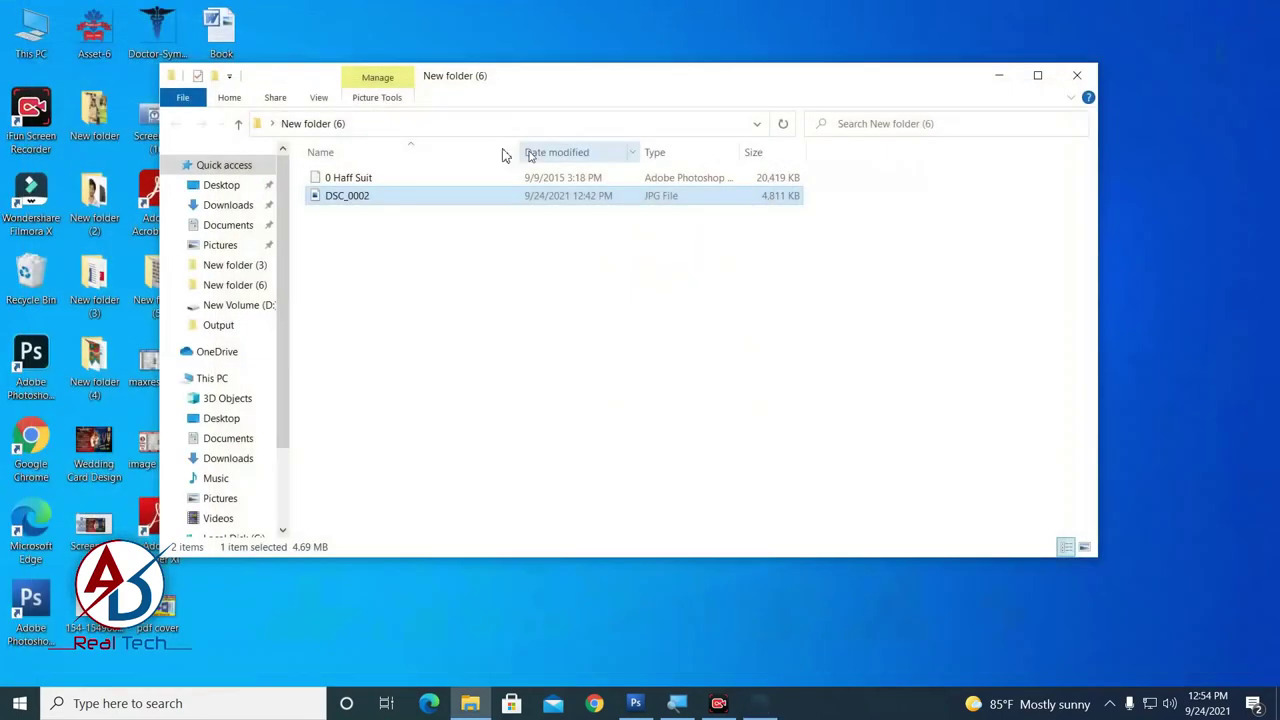
click(414, 181)
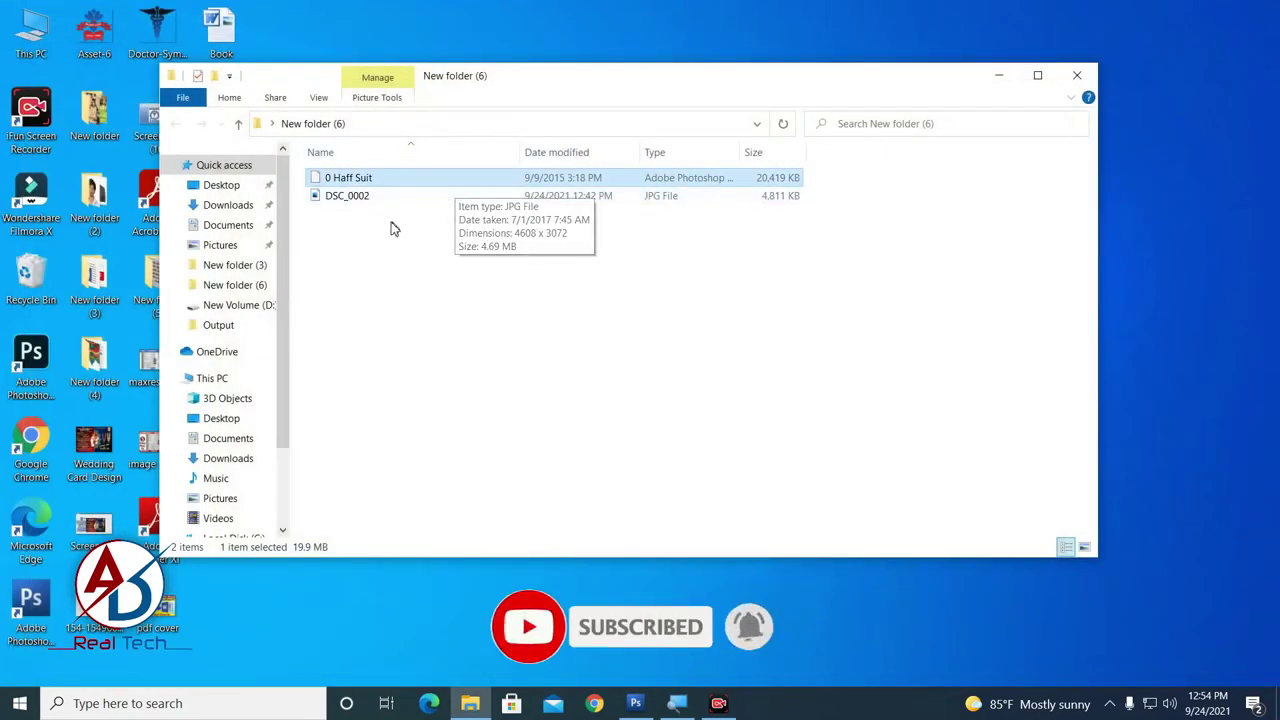
mouse_move(350, 196)
mouse_down()
mouse_move(636, 706)
mouse_move(366, 286)
mouse_up()
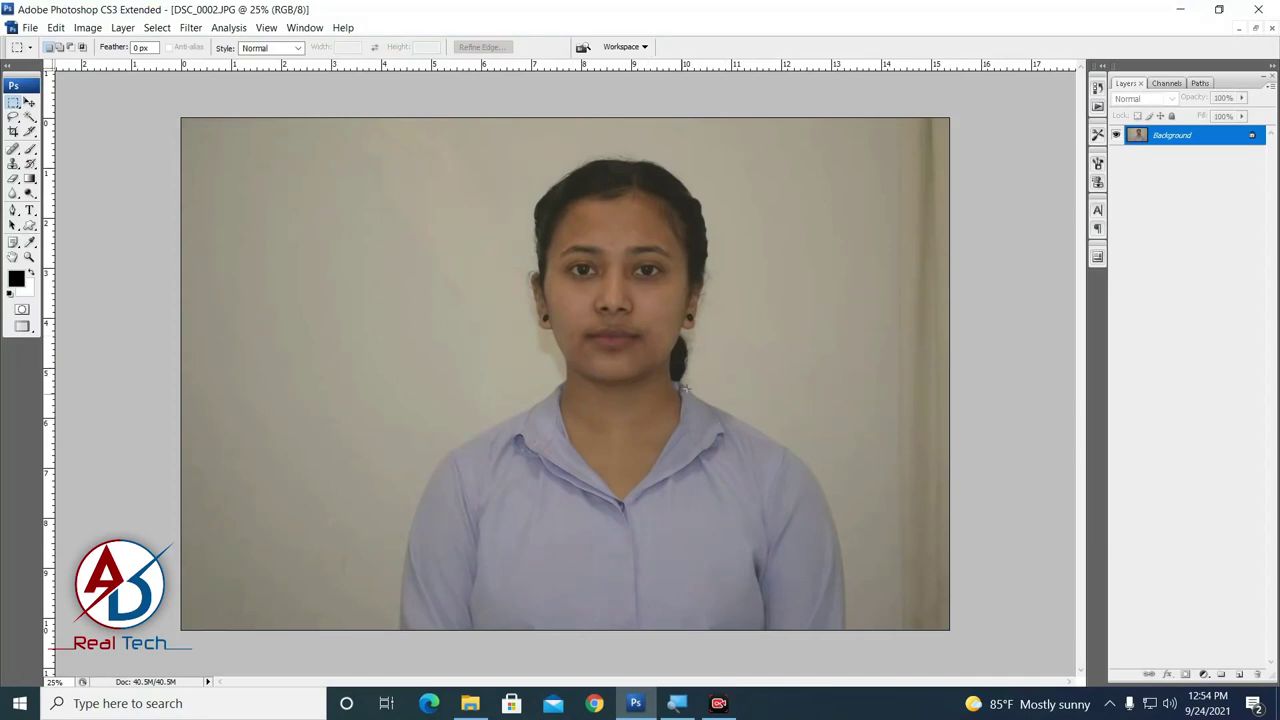
Step: Apply Image > Adjustments > Auto Levels to DSC_0002 to brighten it
click(87, 27)
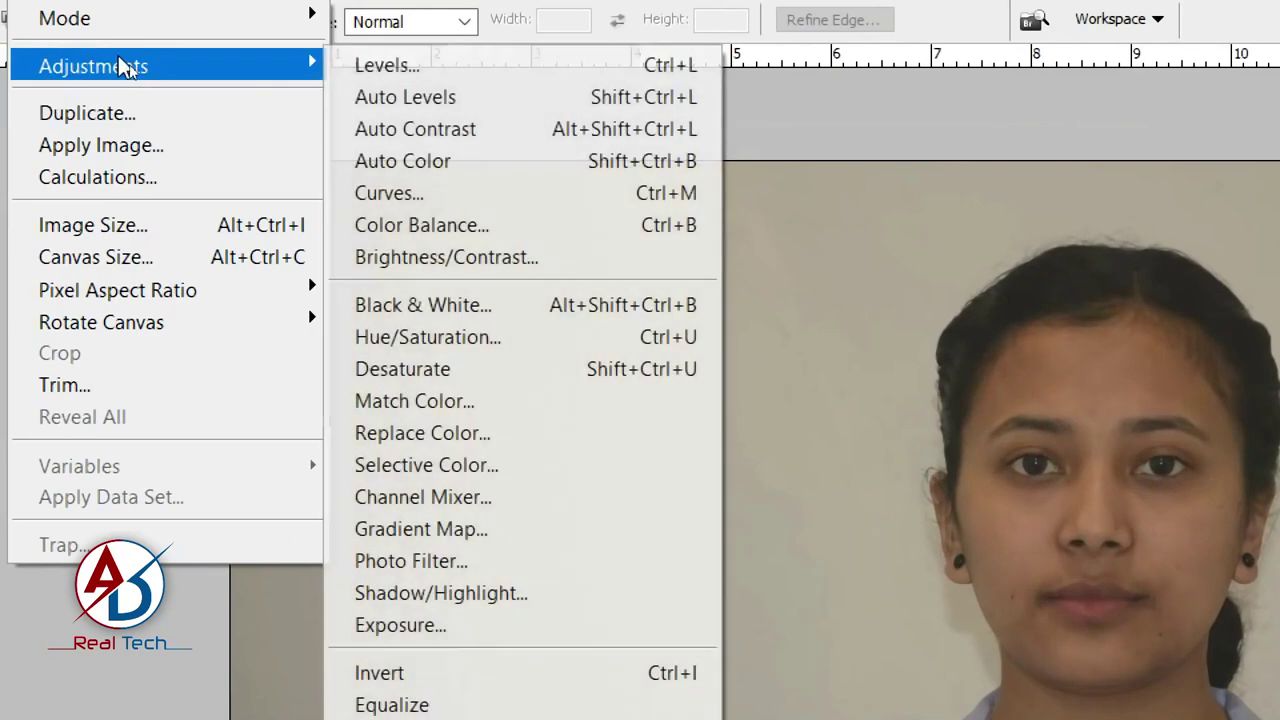
mouse_move(112, 70)
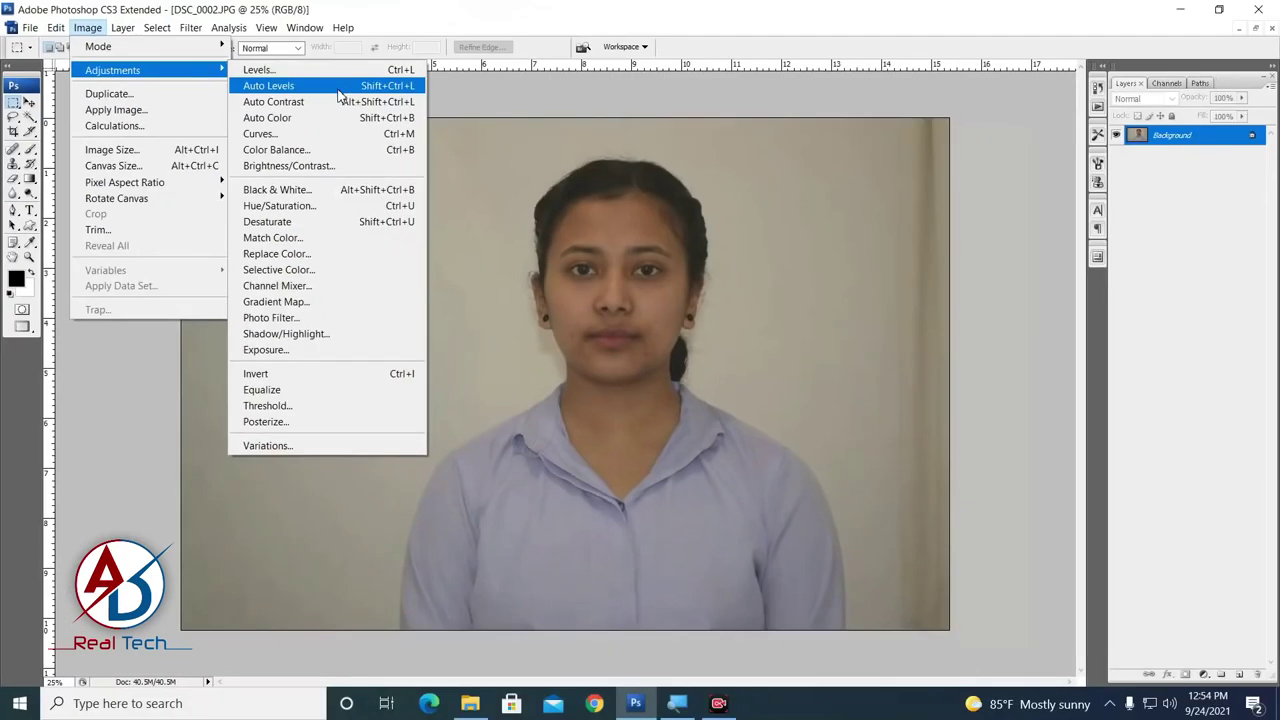
click(543, 103)
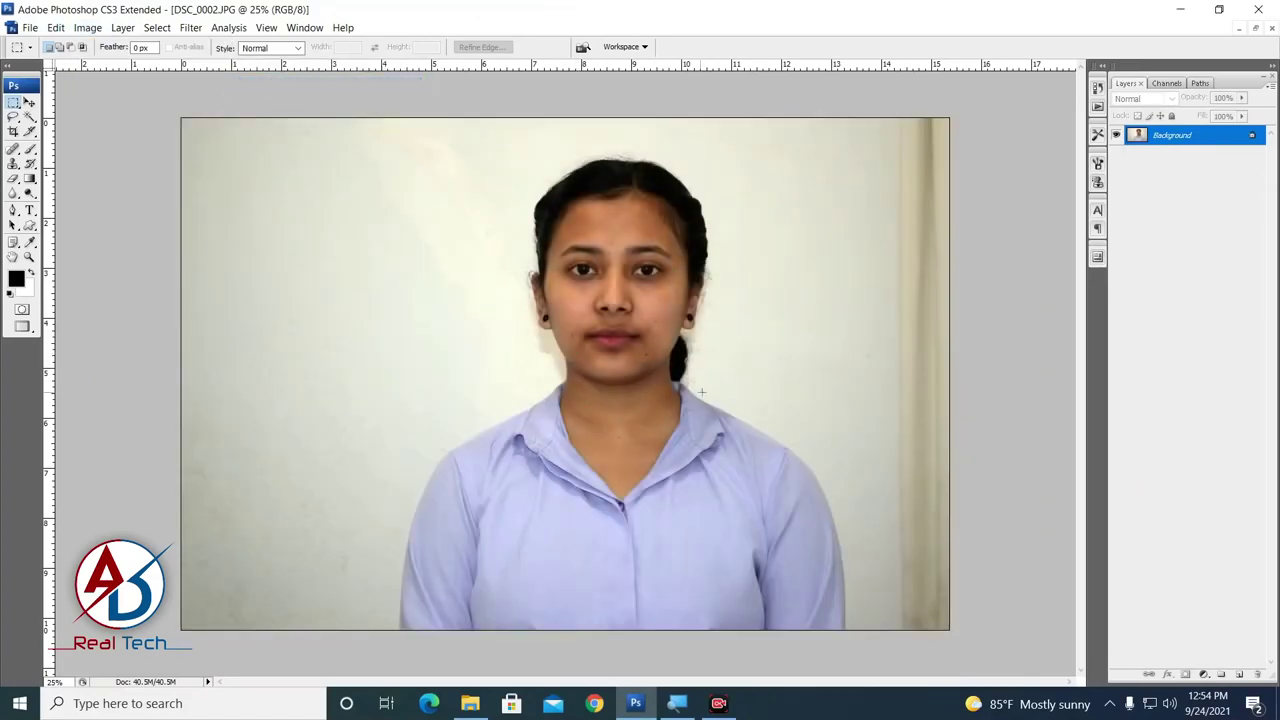
click(87, 27)
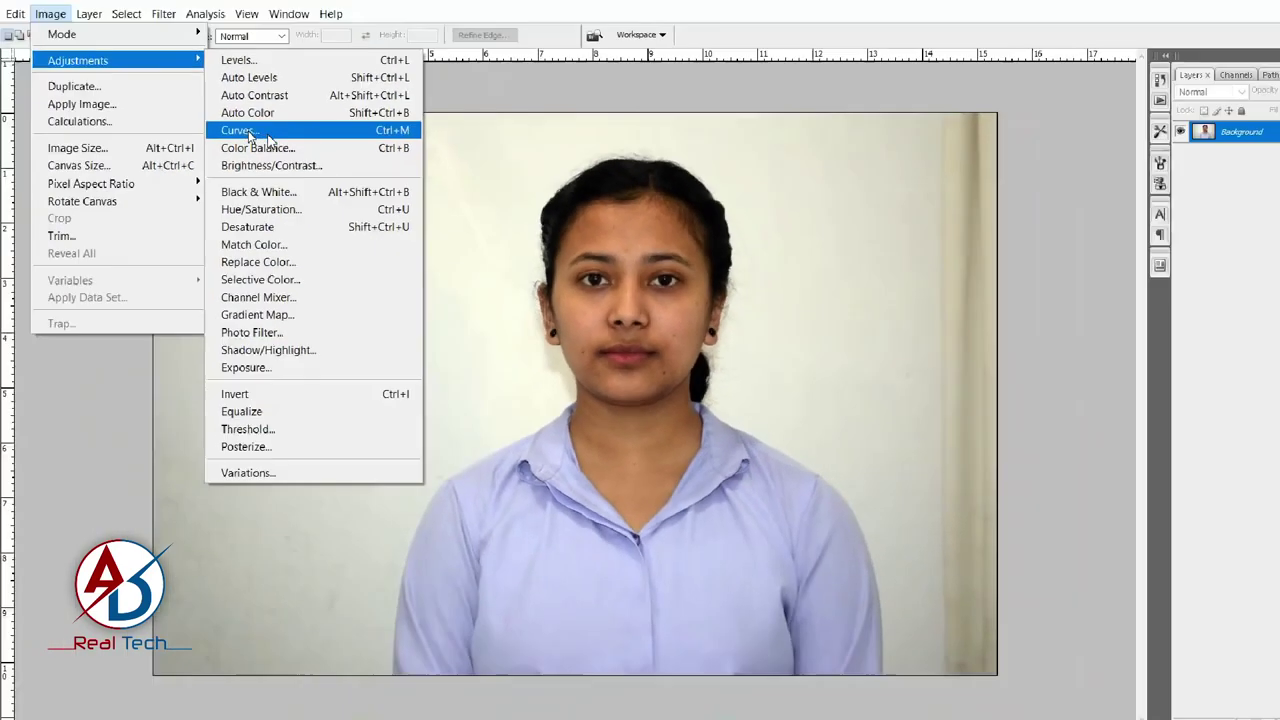
Step: Apply Curves, lifting the RGB midpoint and raising the Red channel curve slightly
click(289, 136)
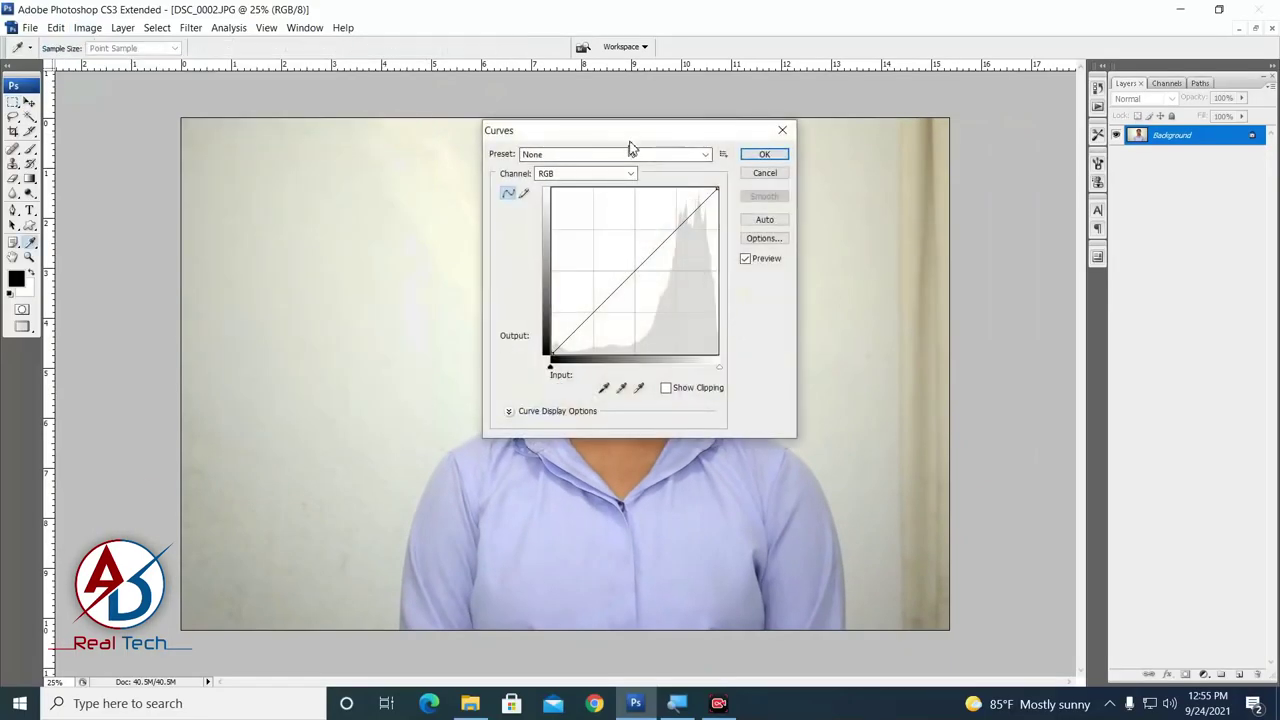
drag(629, 134, 882, 131)
drag(888, 268, 884, 265)
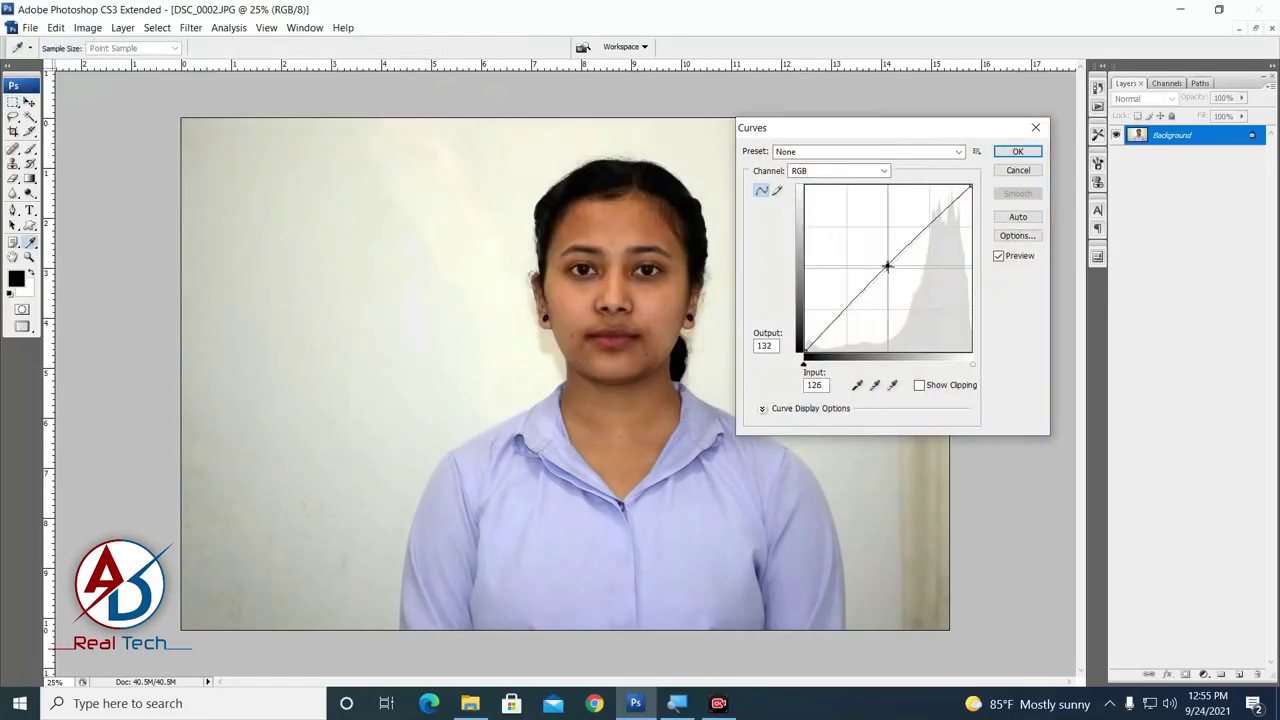
click(871, 171)
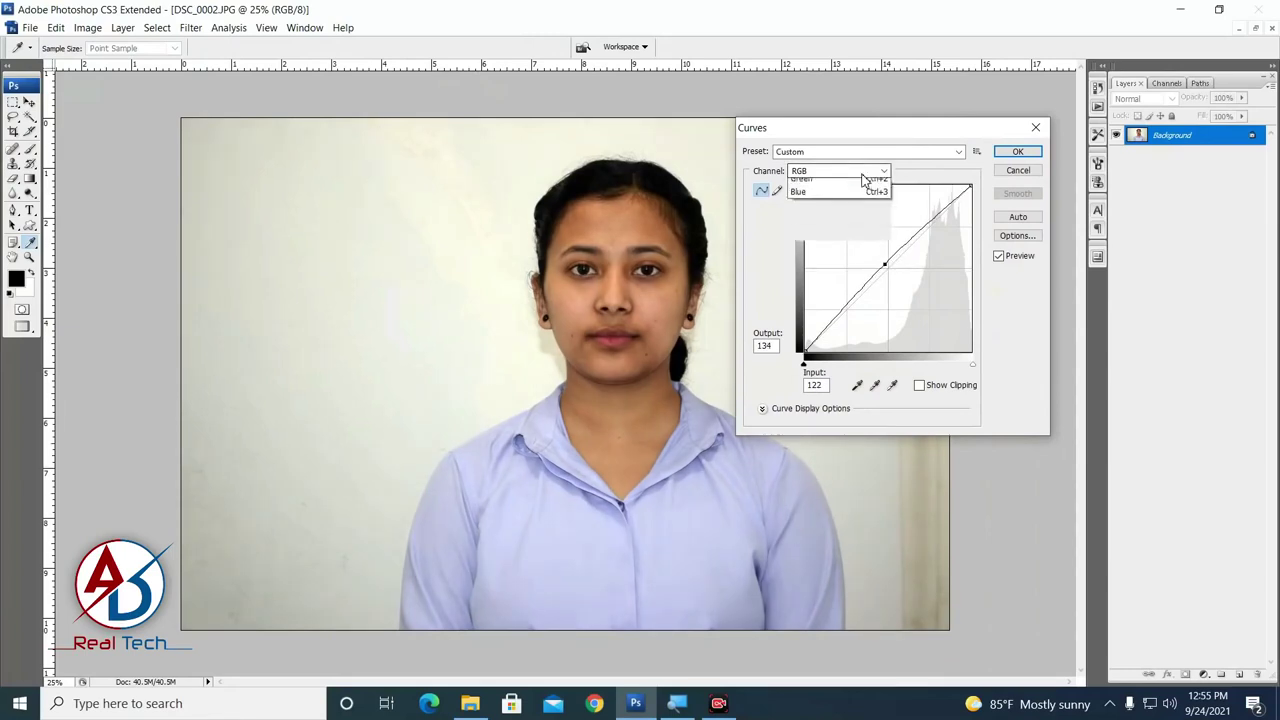
click(830, 192)
drag(884, 270, 884, 269)
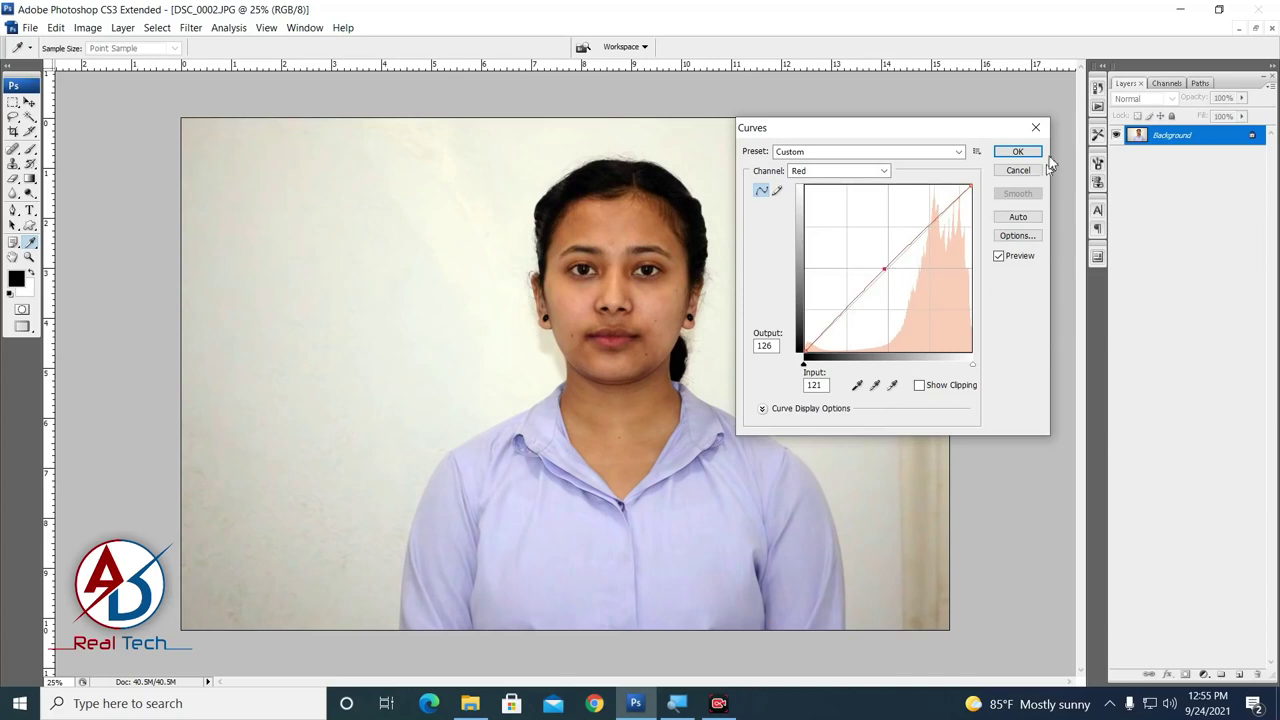
click(1017, 152)
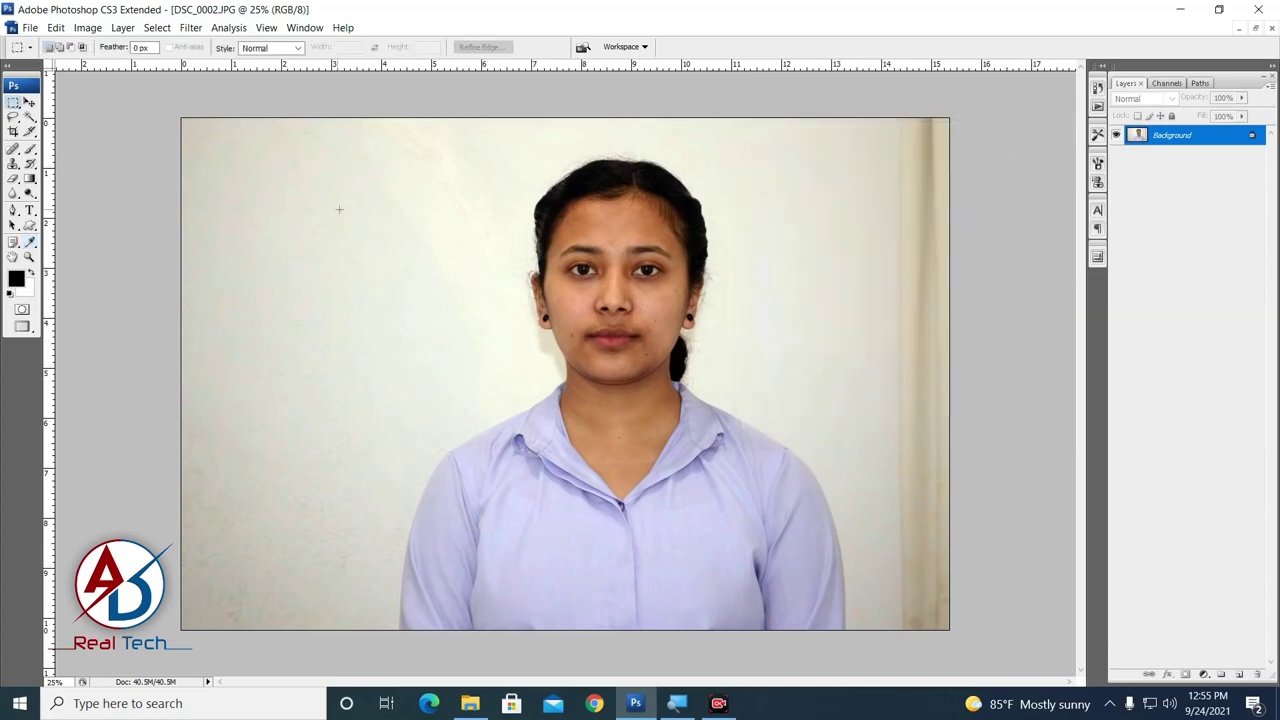
click(87, 27)
mouse_move(75, 69)
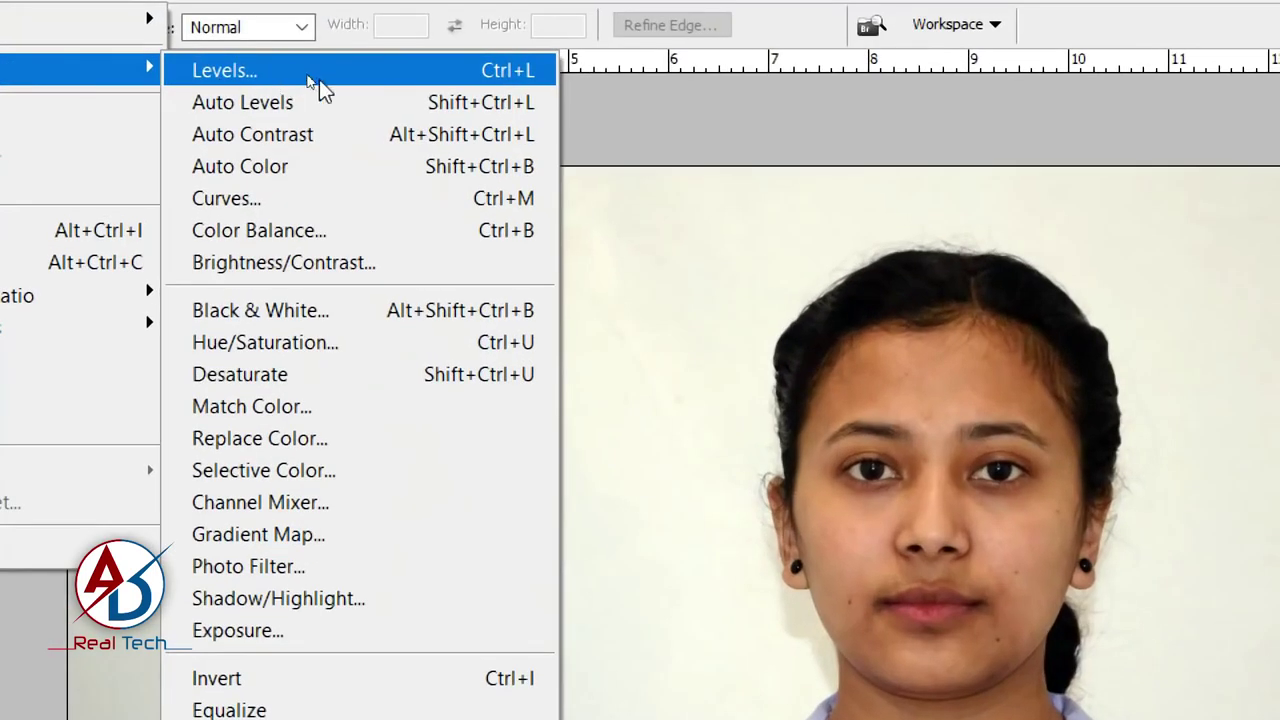
Step: Apply Levels with midtone input 1.28 and white point 246
click(319, 79)
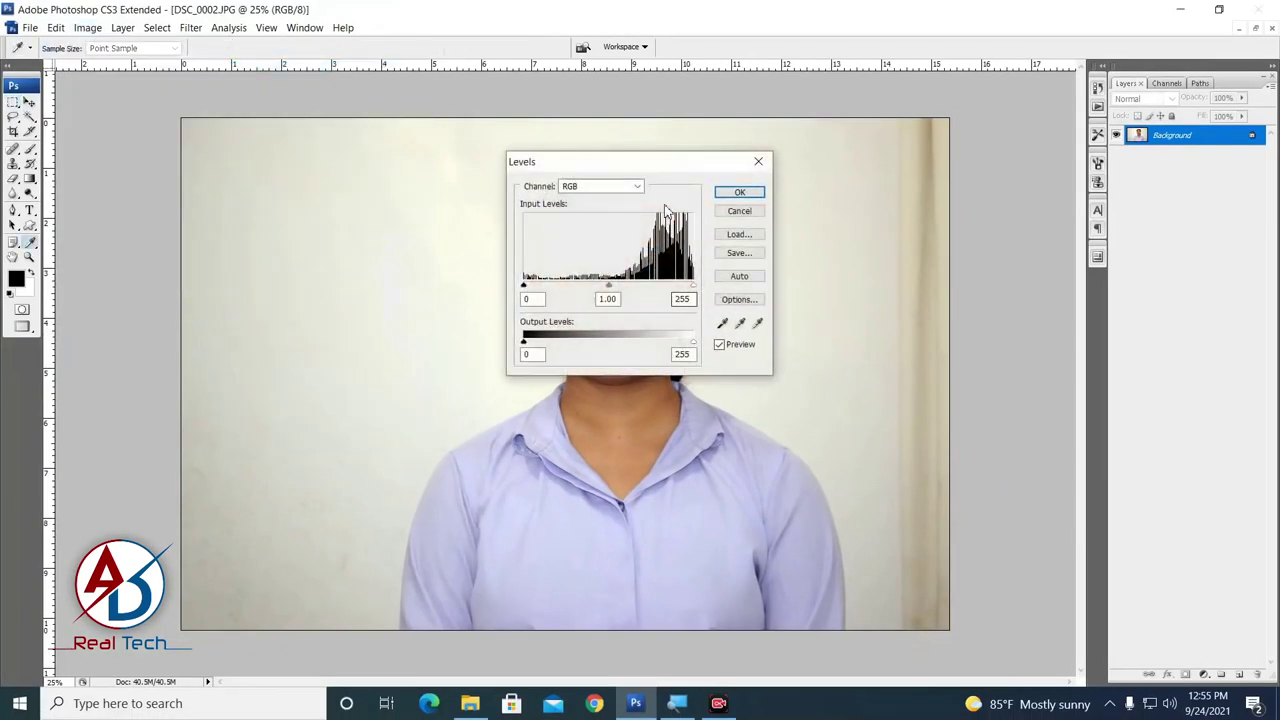
drag(661, 172, 941, 130)
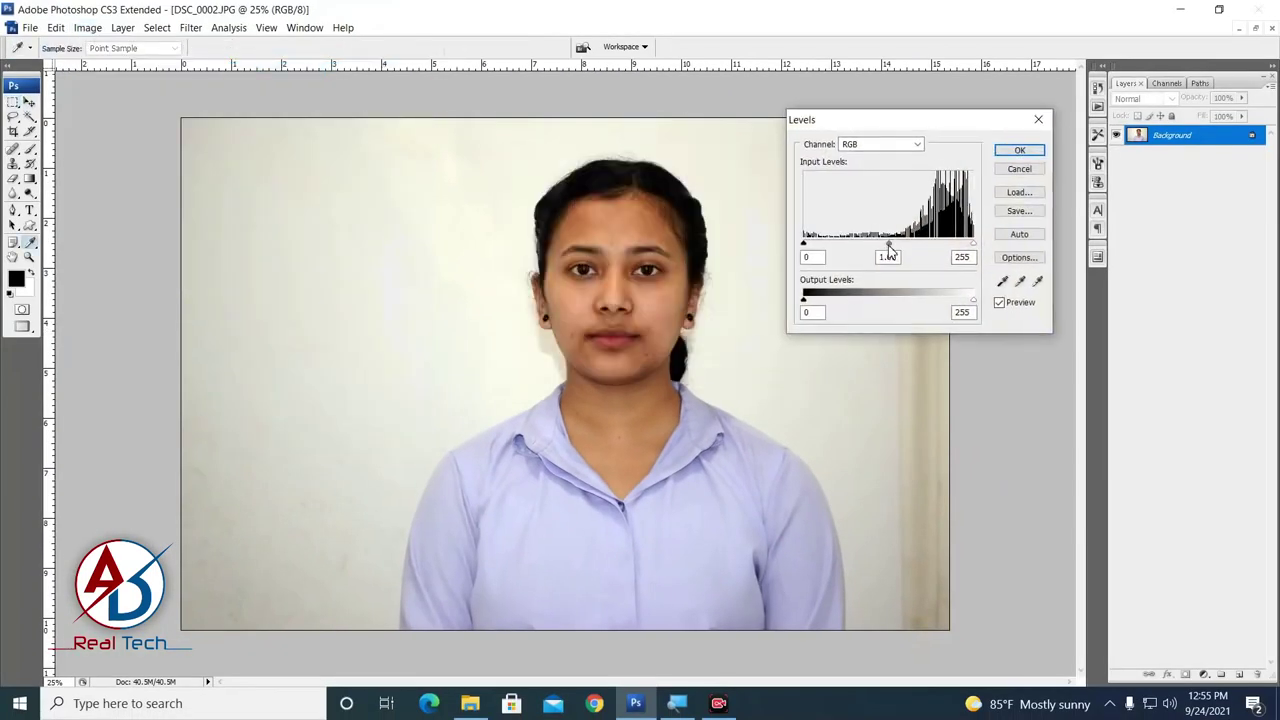
drag(888, 246, 873, 246)
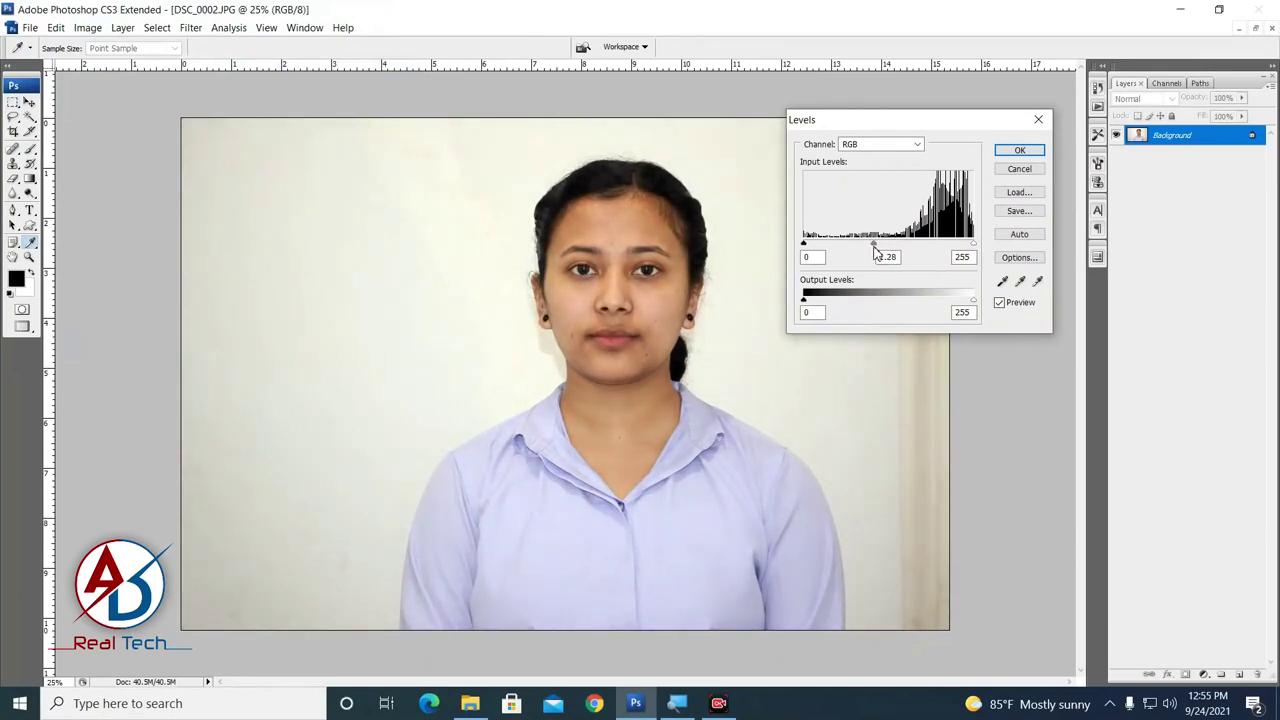
drag(973, 244, 967, 244)
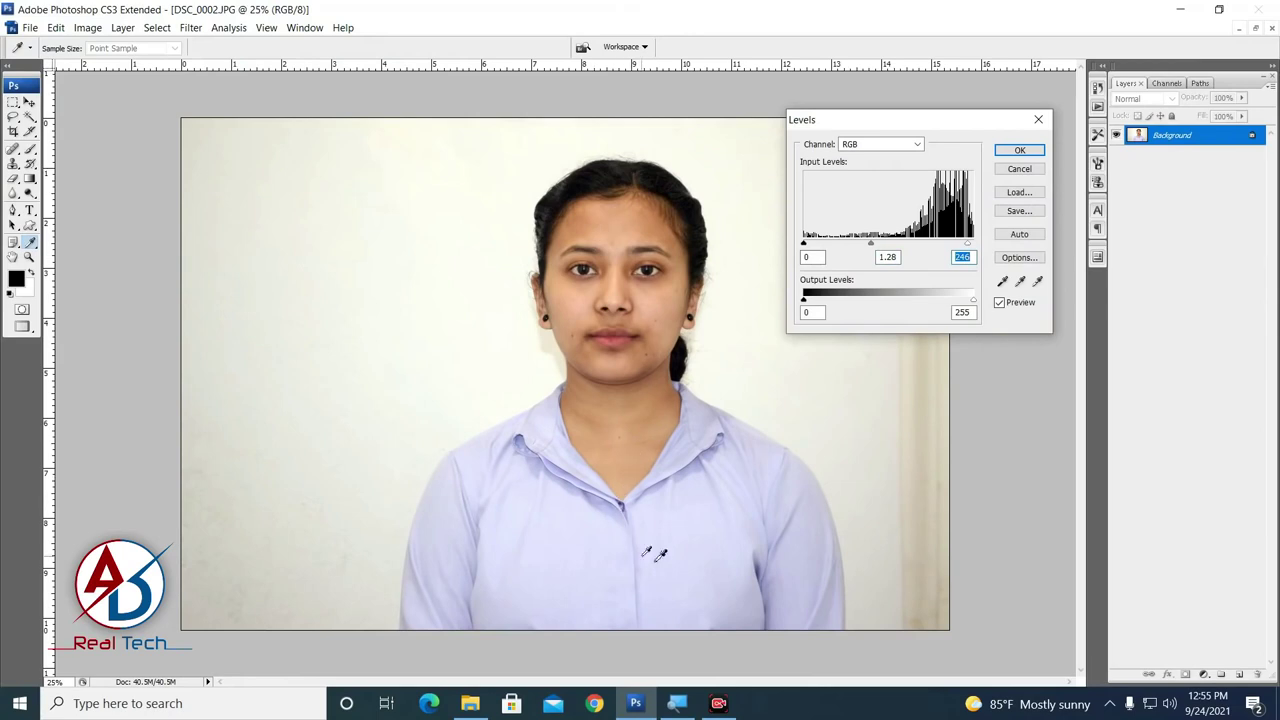
click(1017, 150)
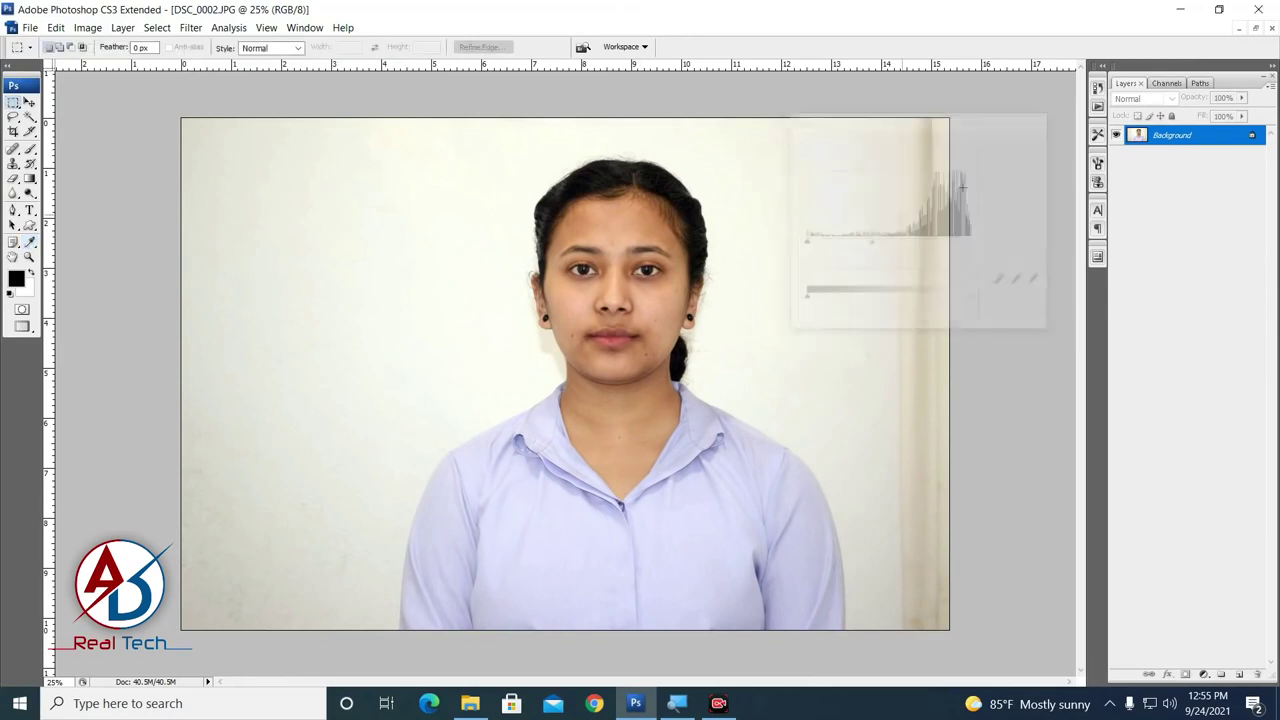
Step: Set Color Balance midtone levels to +8, -6, -5 with luminosity preserved
click(88, 27)
mouse_move(112, 70)
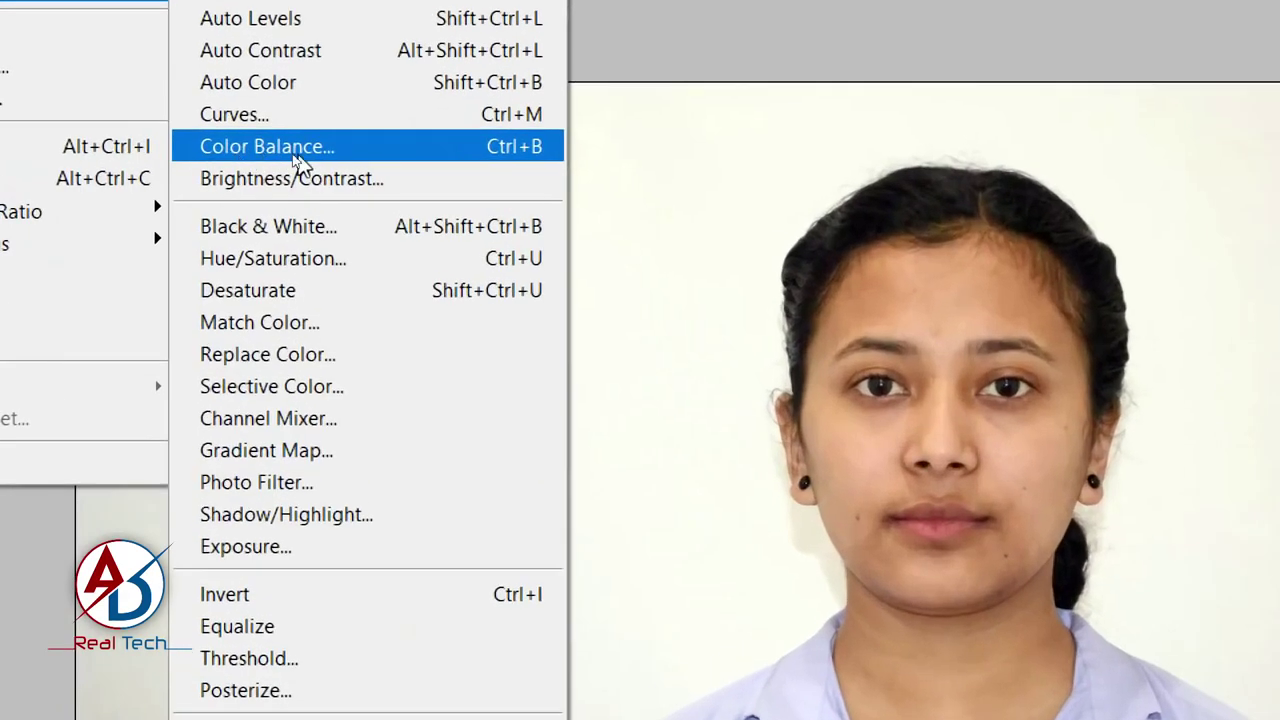
click(290, 151)
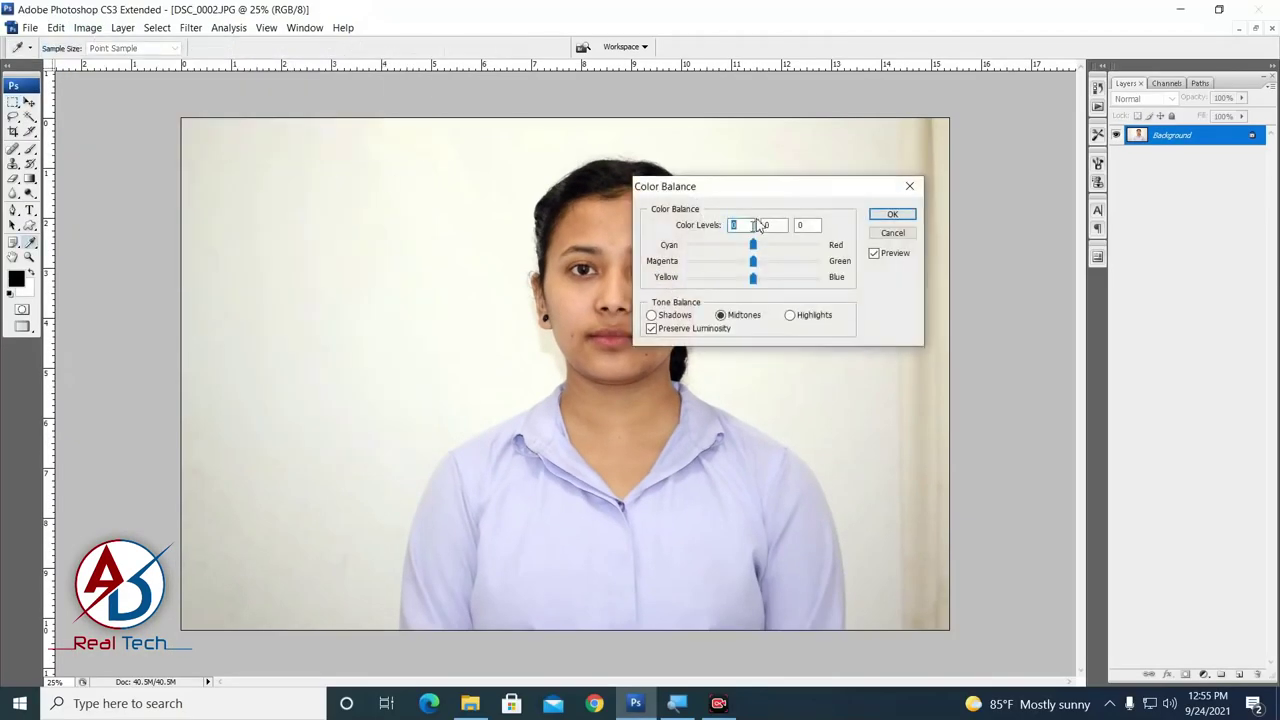
drag(773, 193, 837, 165)
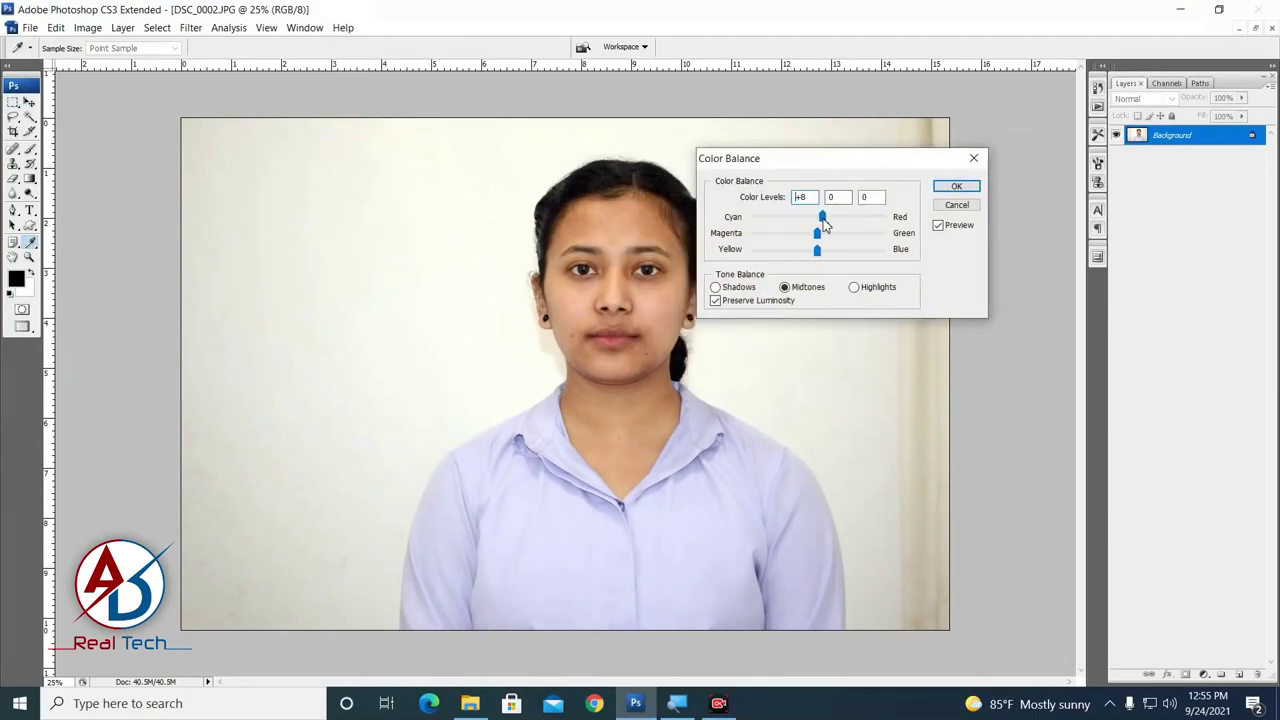
drag(823, 223, 823, 223)
drag(816, 242, 821, 245)
key(Tab)
drag(818, 257, 812, 258)
key(Tab)
Step: Confirm Color Balance, then crop to a rectangular head-and-shoulders frame and deselect
click(953, 188)
key(ctrl+0)
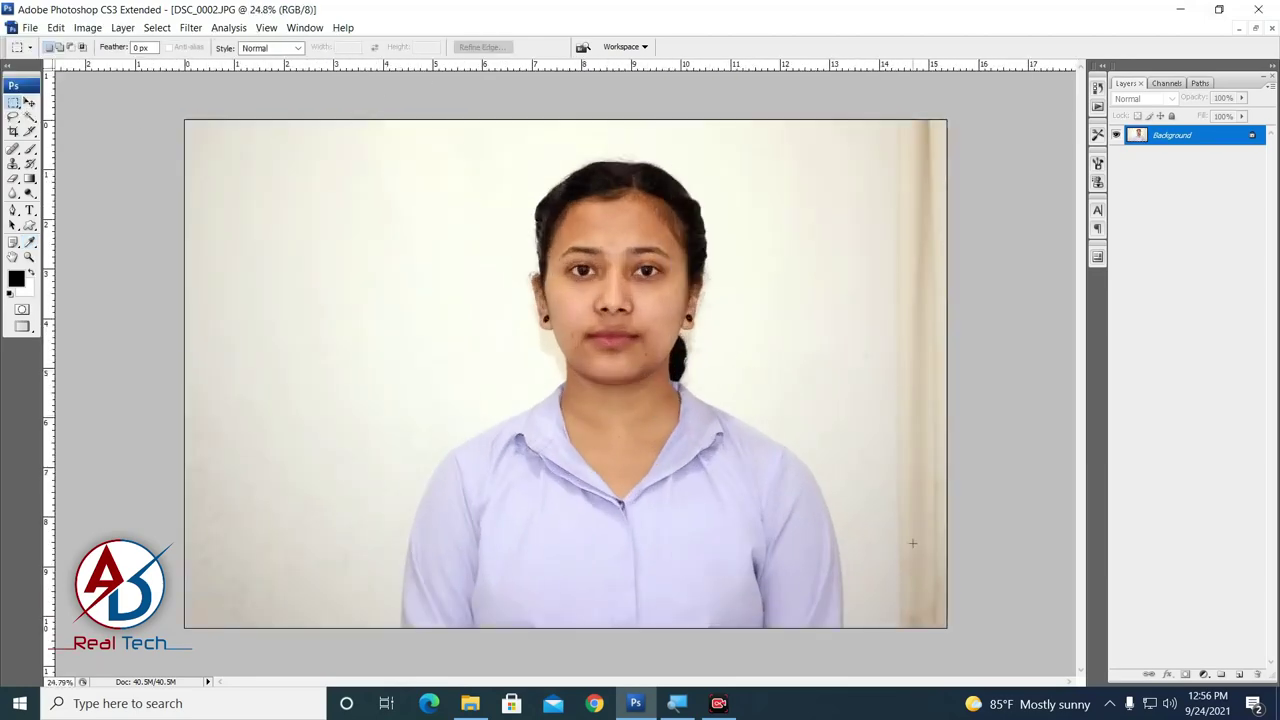
right_click(14, 103)
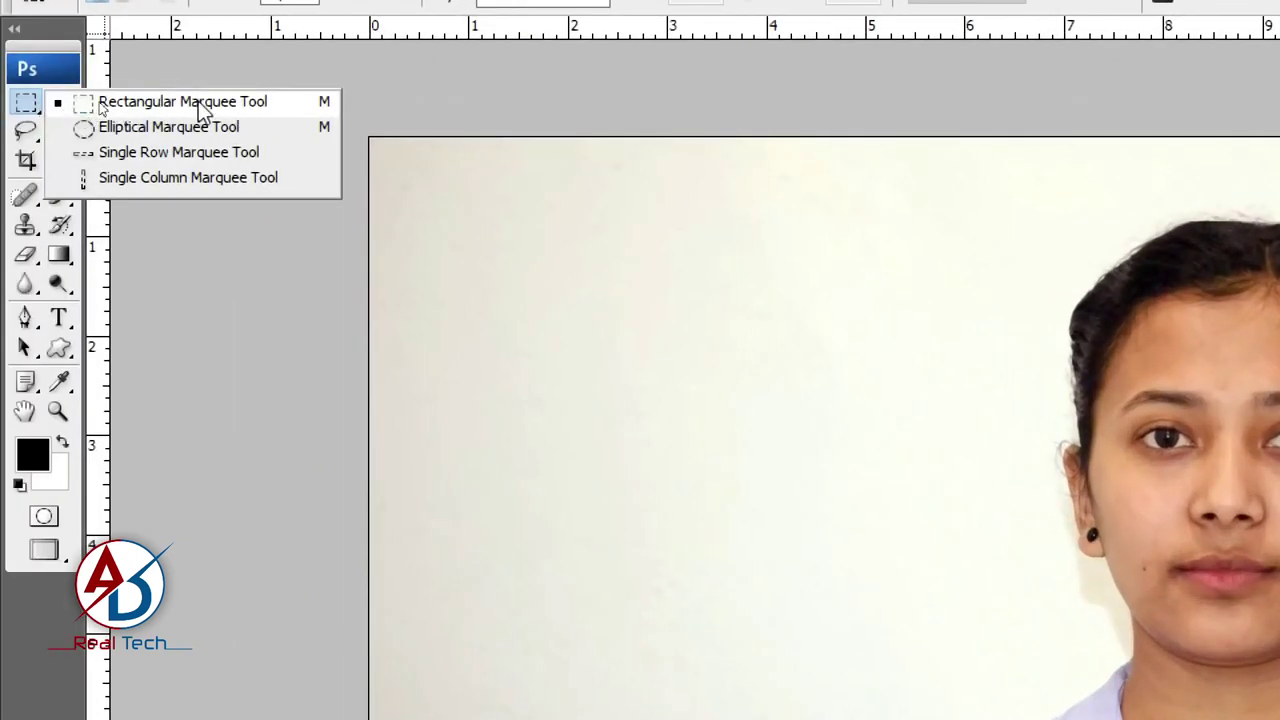
click(200, 108)
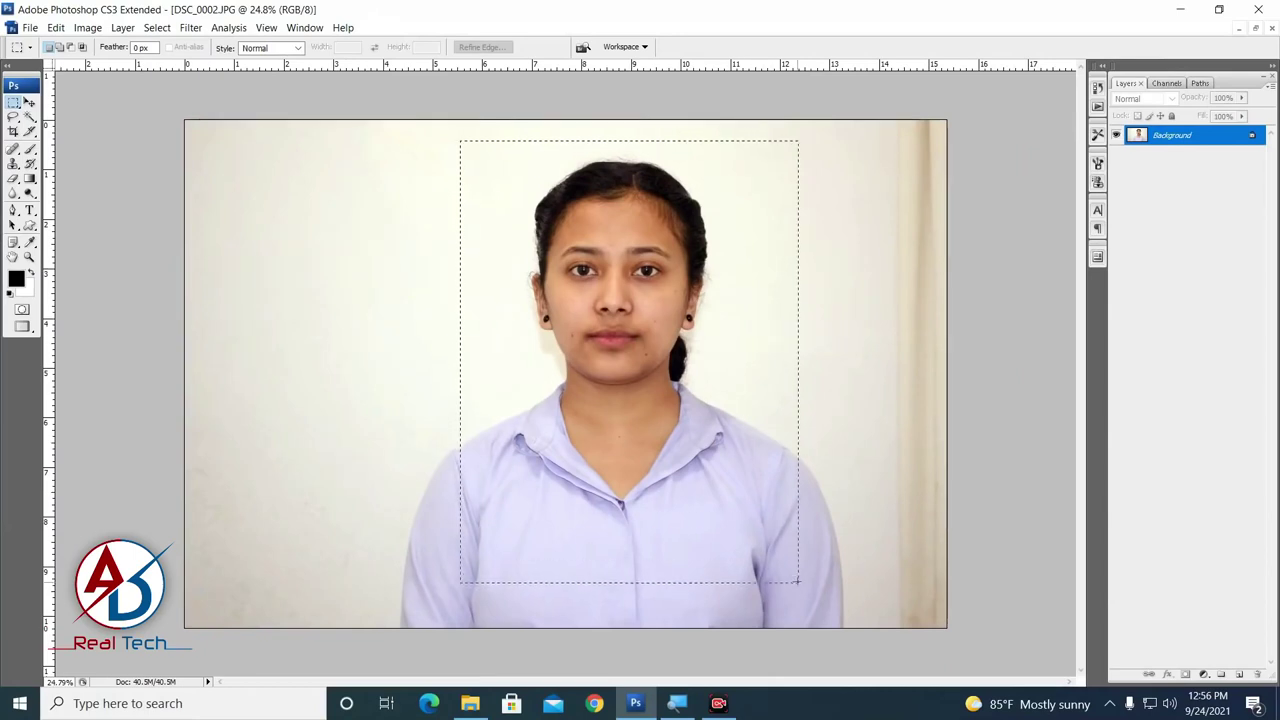
drag(642, 343, 796, 604)
drag(755, 545, 746, 543)
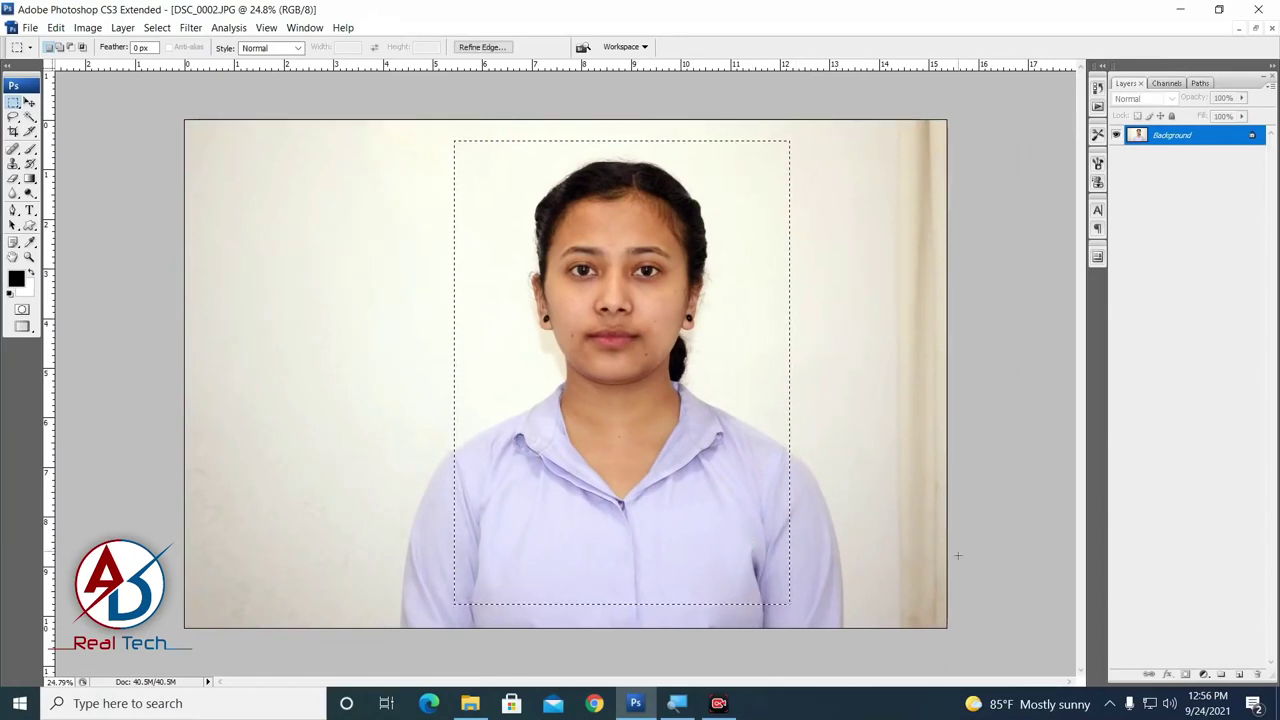
click(88, 27)
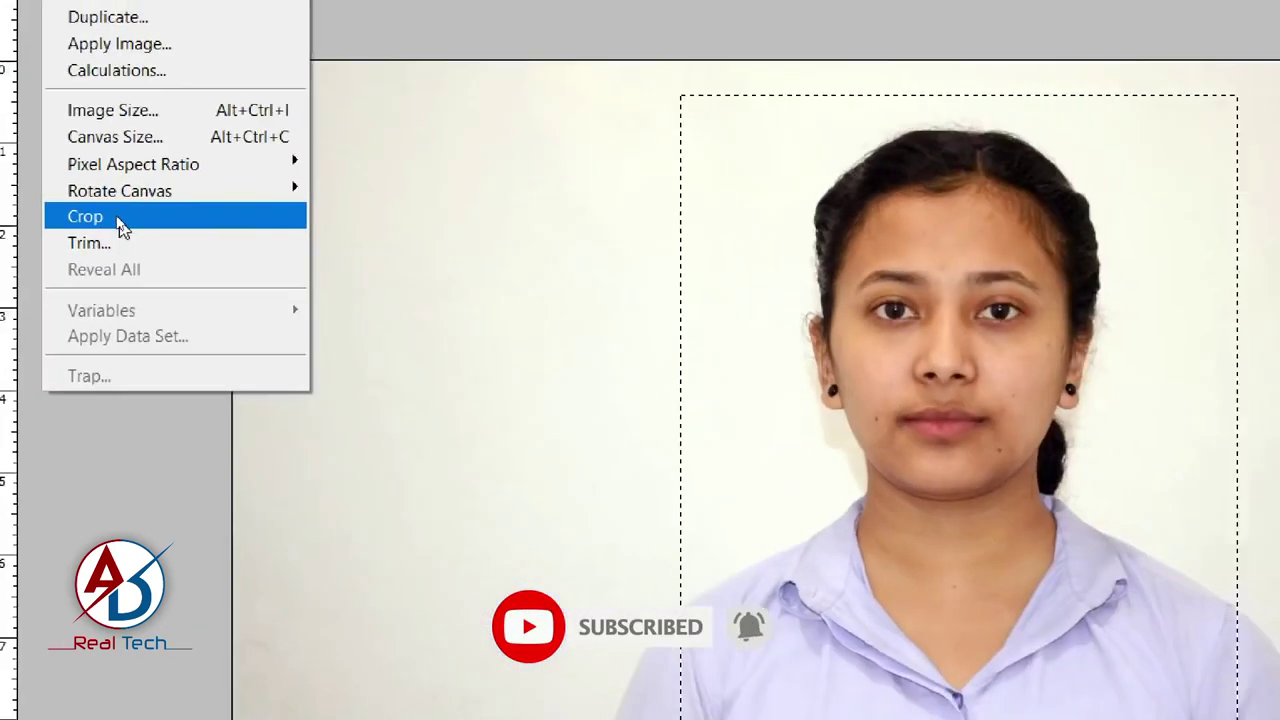
click(115, 216)
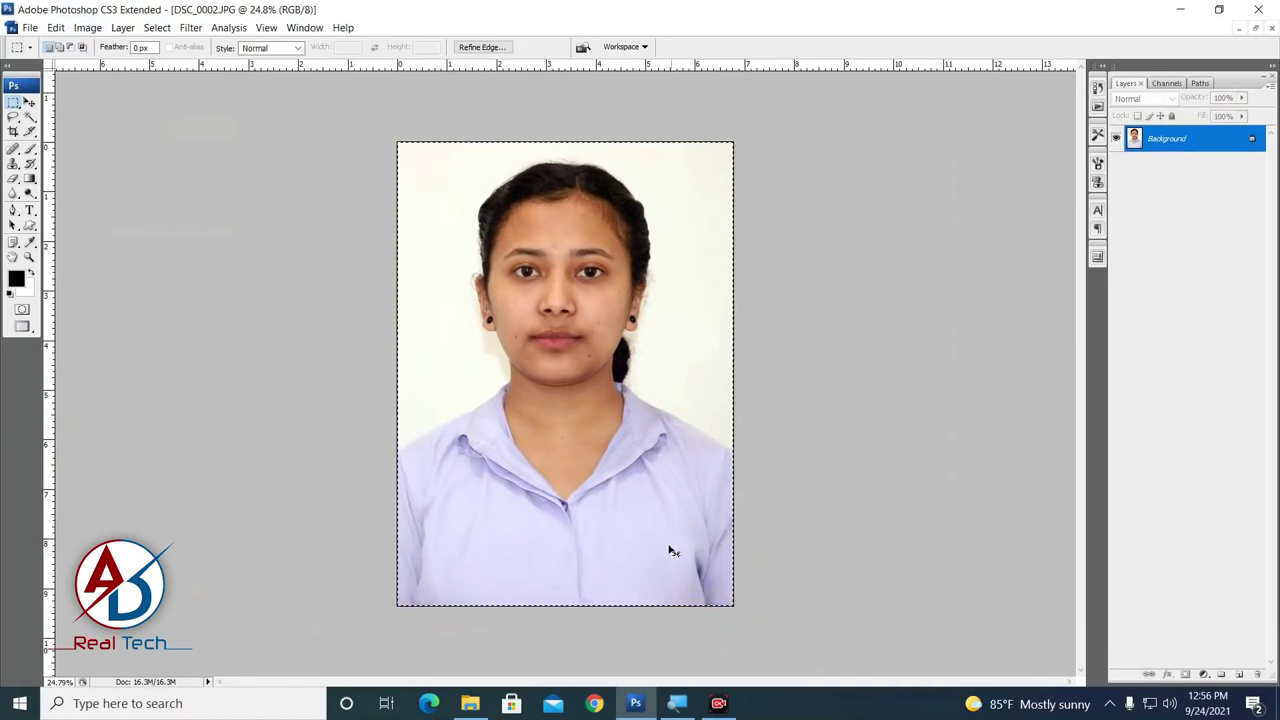
key(ctrl+d)
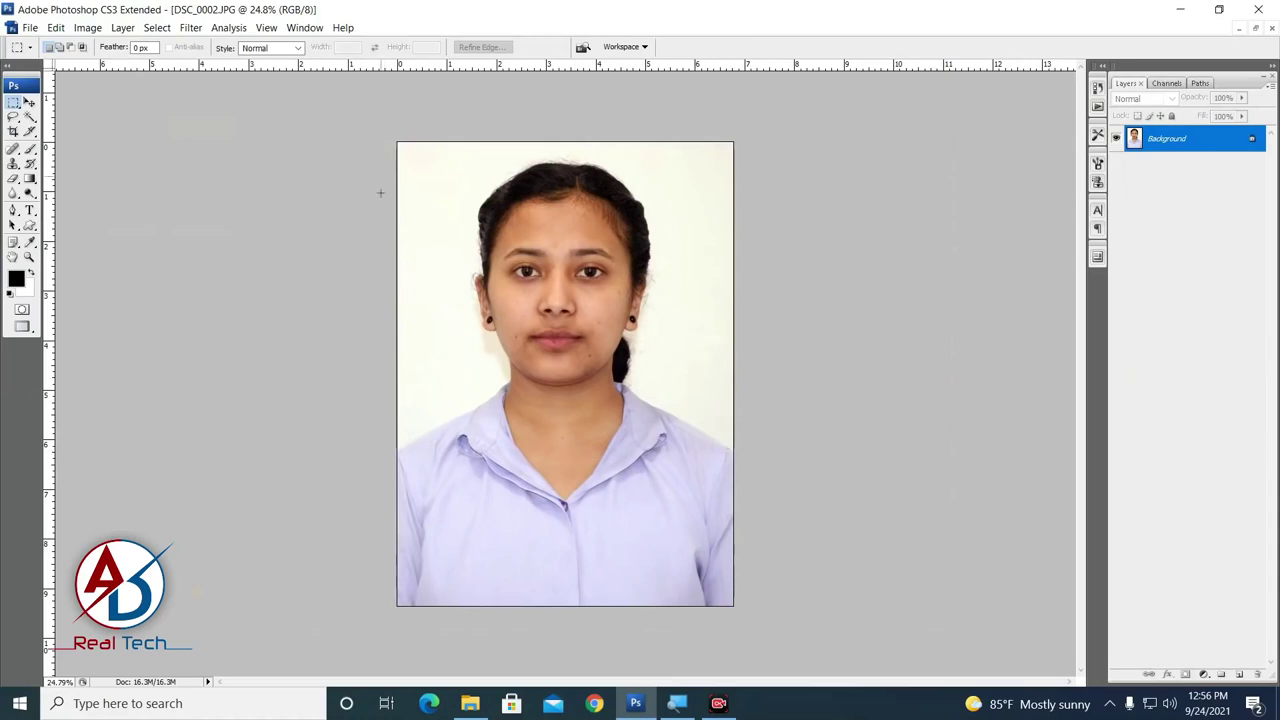
Step: Try a Magic Wand selection of the white background around the woman, then deselect
click(29, 116)
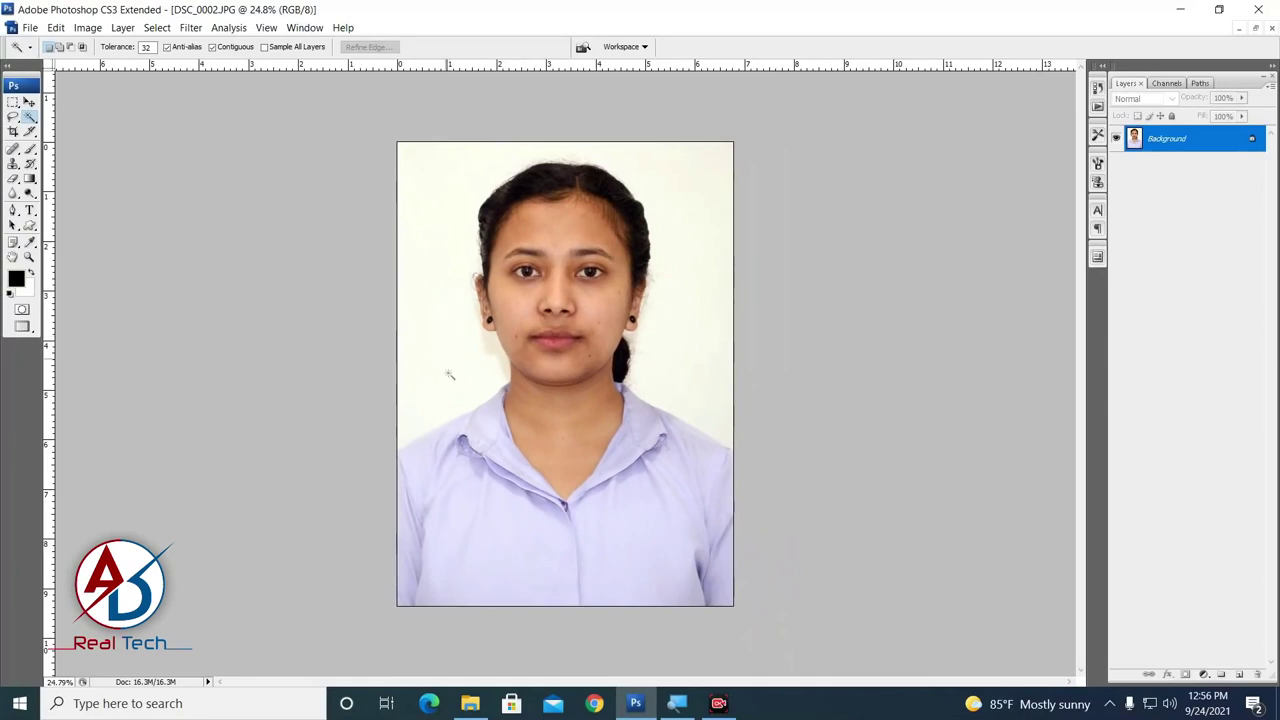
click(447, 347)
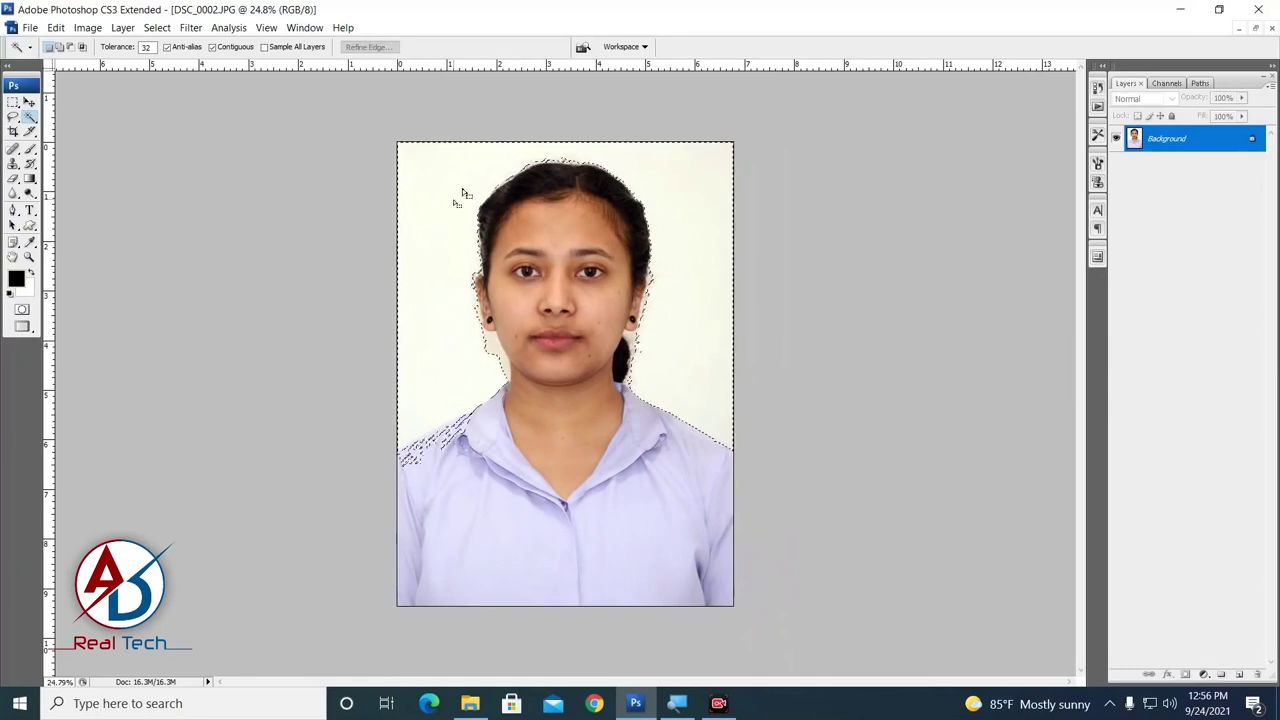
click(725, 382)
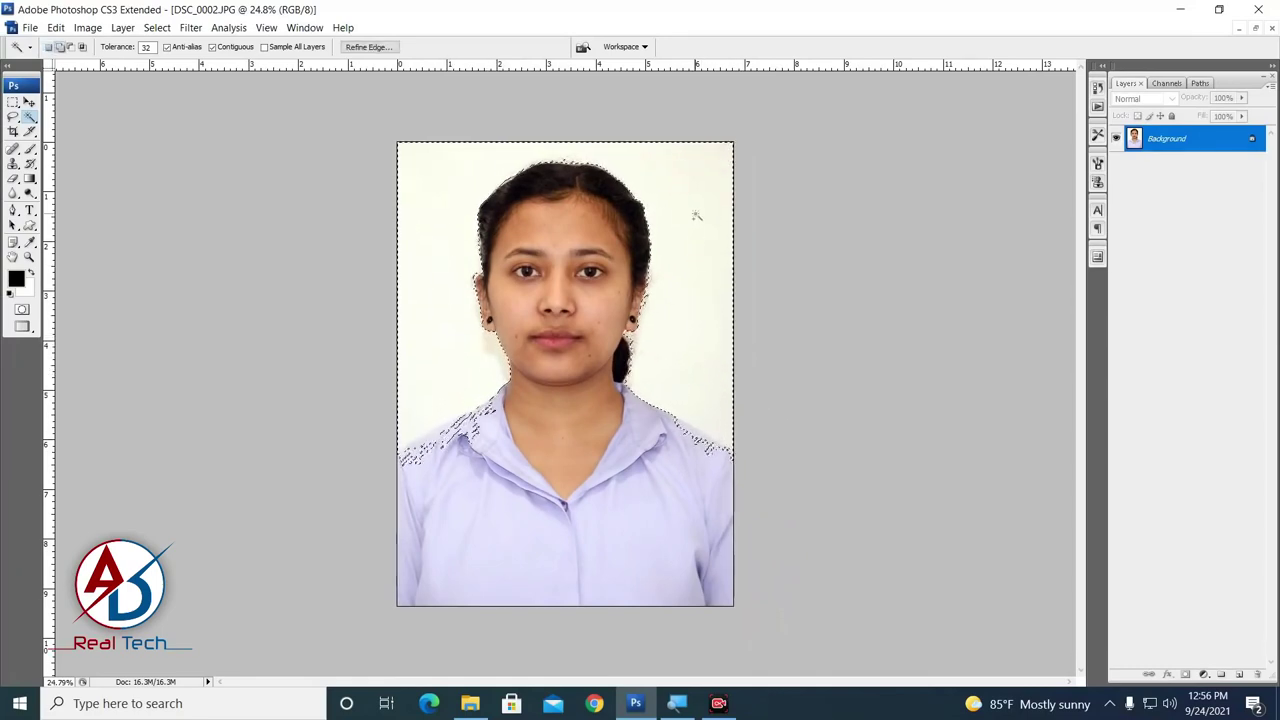
key(ctrl+d)
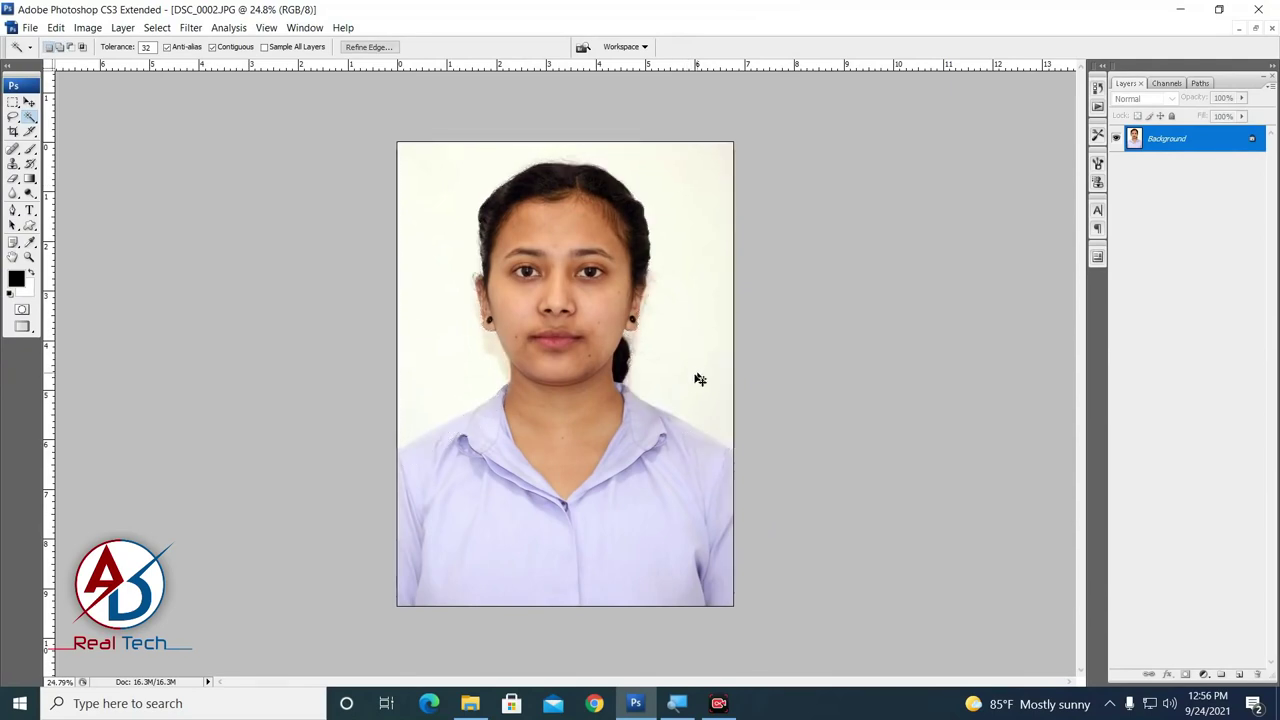
Step: Drag 0 Haff Suit from its File Explorer folder into Photoshop to open it
scroll(640, 377, up, 3)
key(alt+space)
key(Escape)
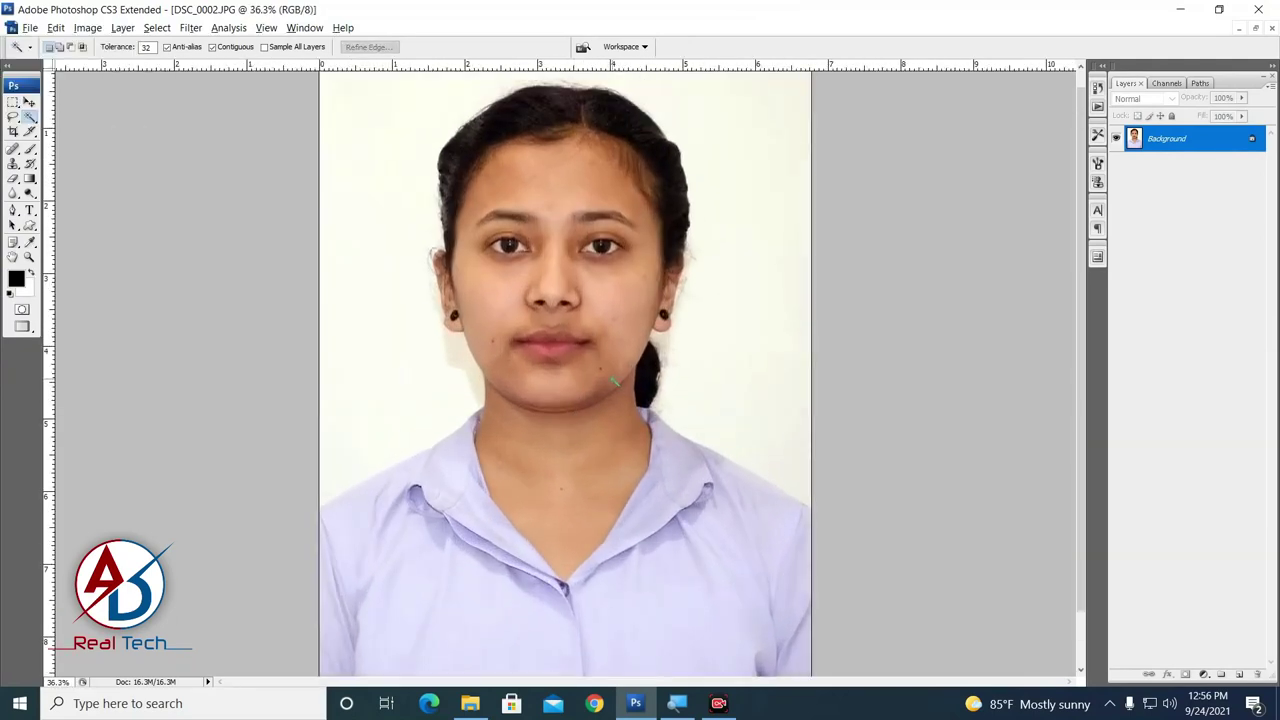
scroll(583, 378, down, 2)
scroll(629, 567, up, 1)
click(464, 703)
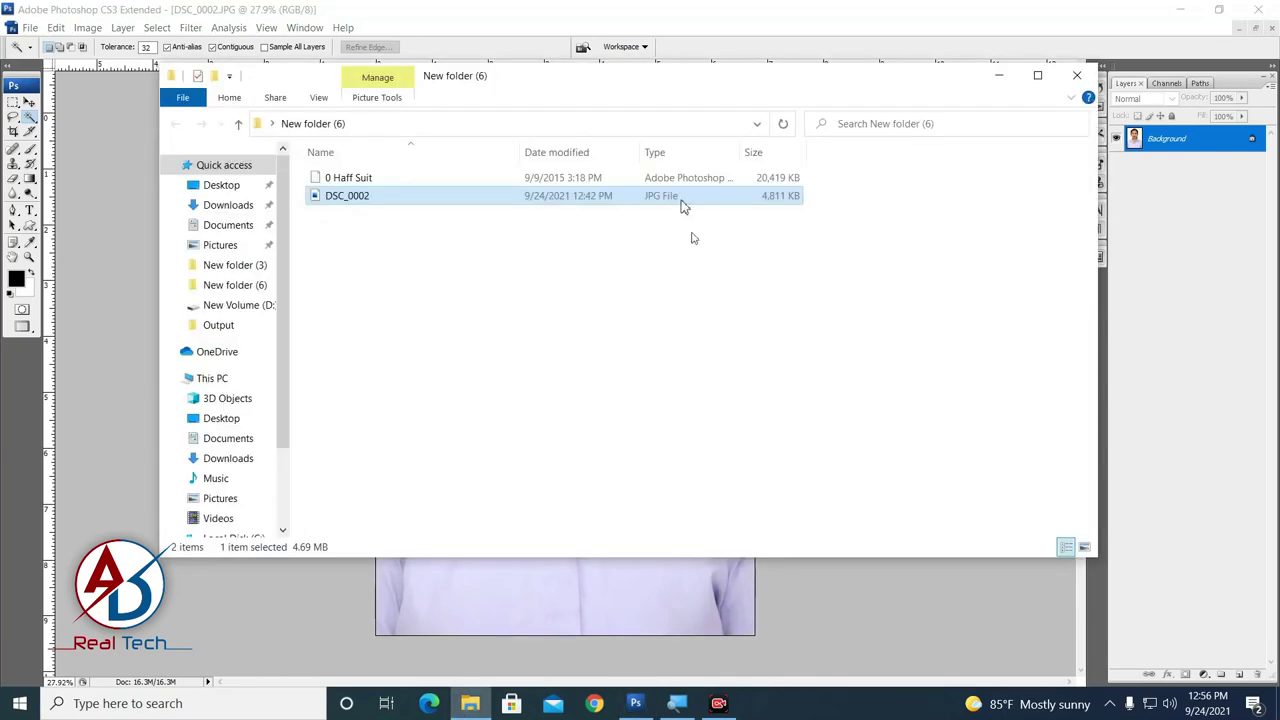
click(371, 178)
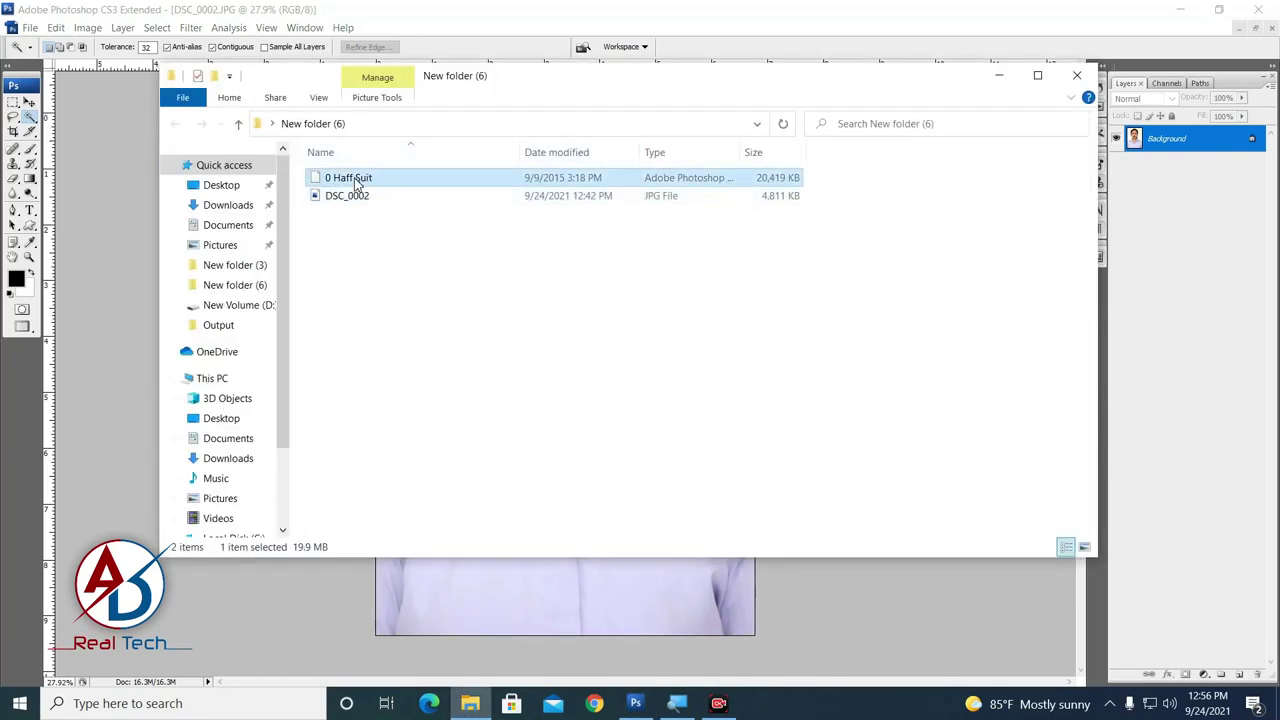
drag(356, 182, 118, 332)
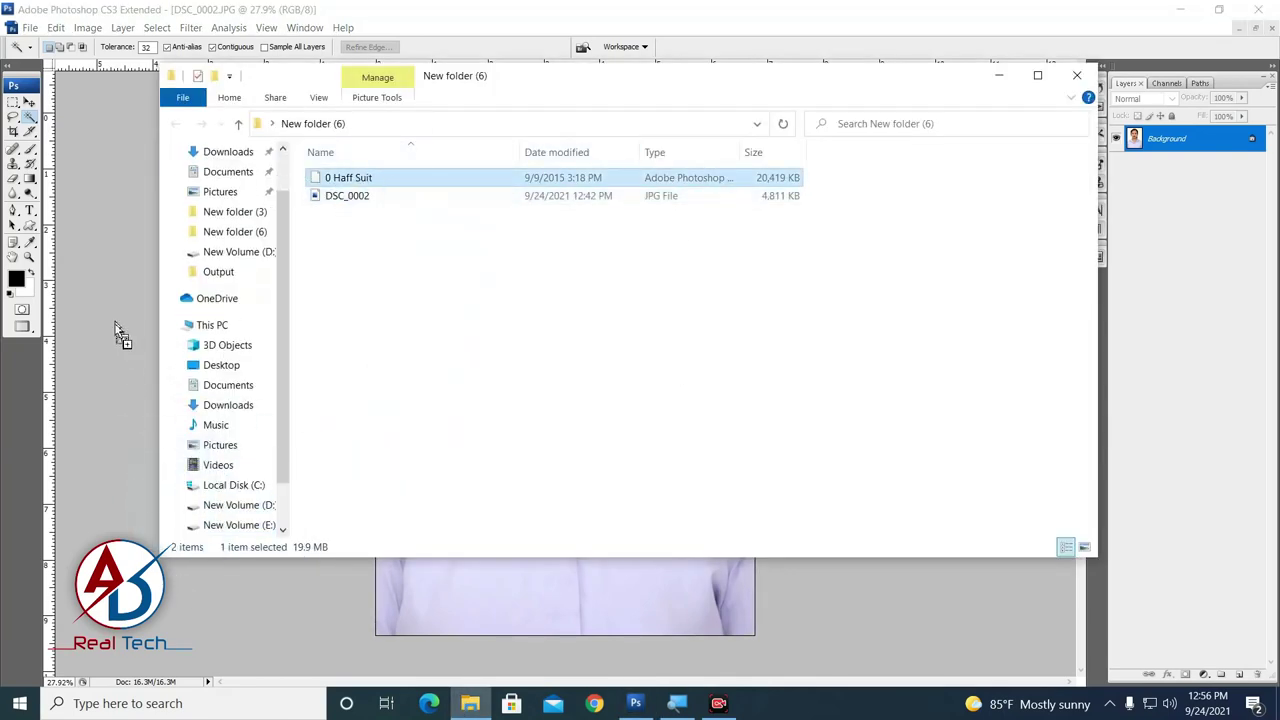
drag(118, 332, 114, 354)
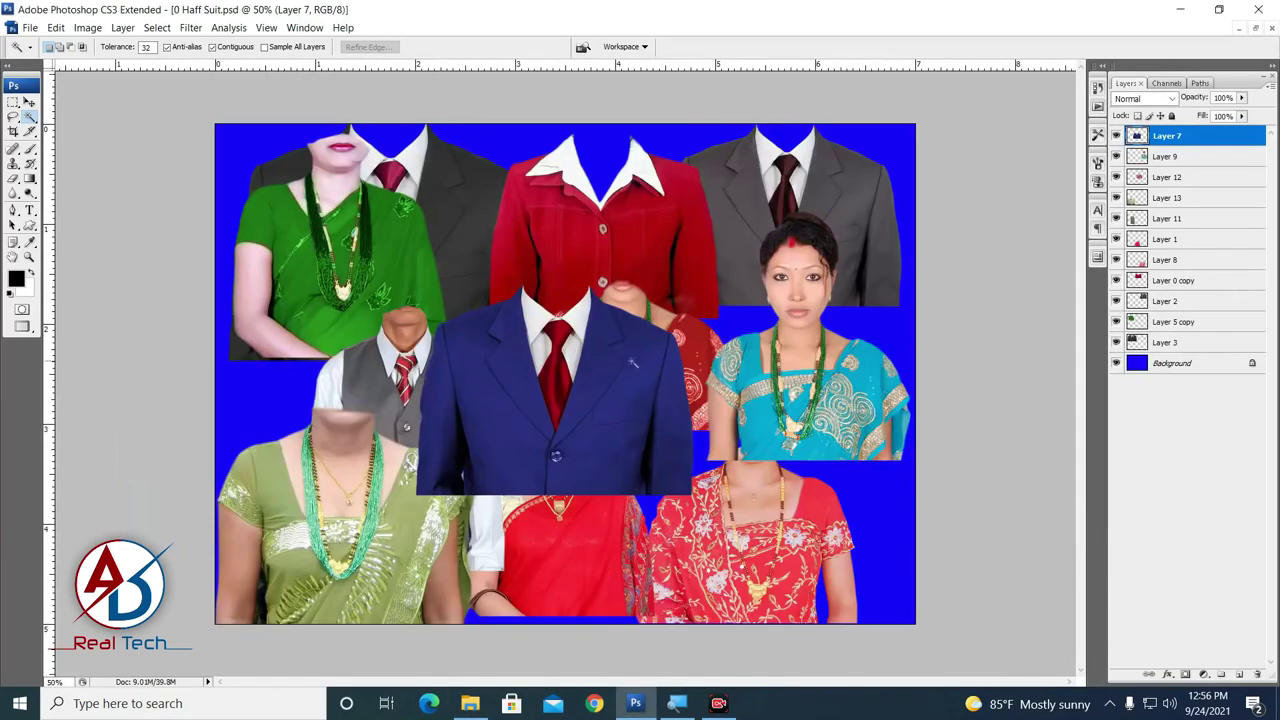
Step: Rearrange the collage costumes with the Move tool, clearing space around the red sari
click(29, 102)
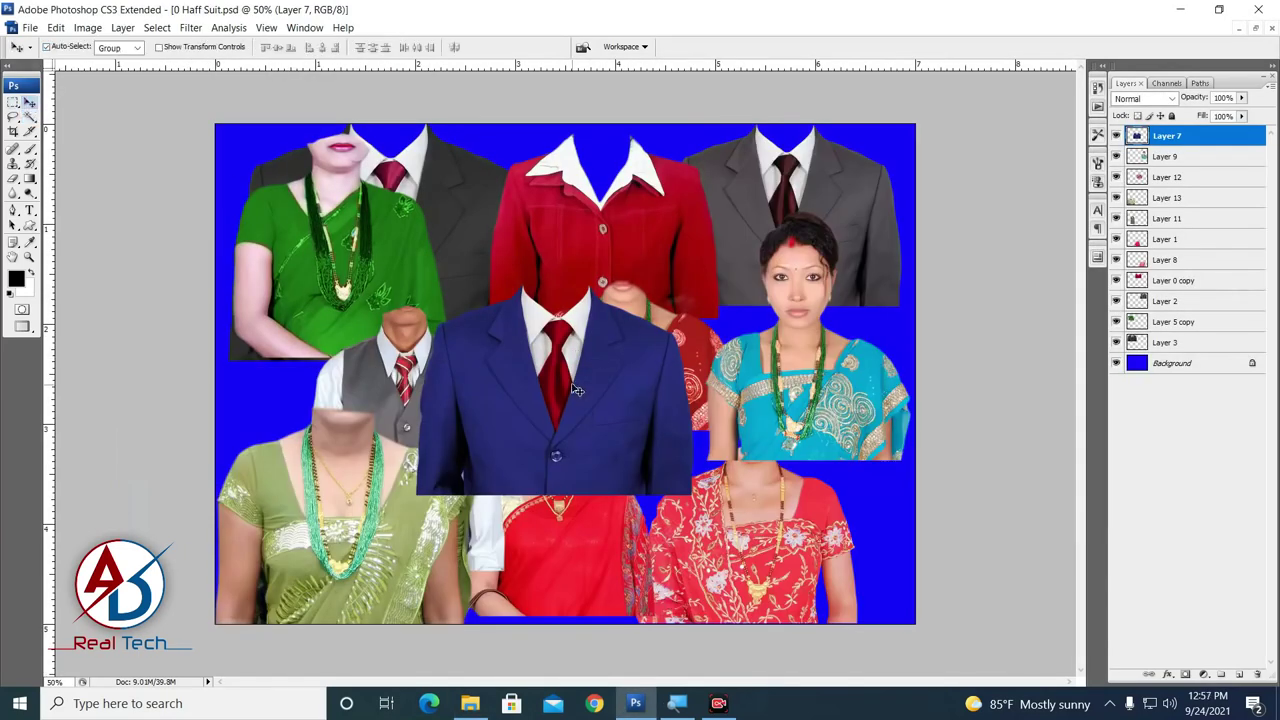
drag(574, 390, 570, 225)
drag(656, 410, 615, 477)
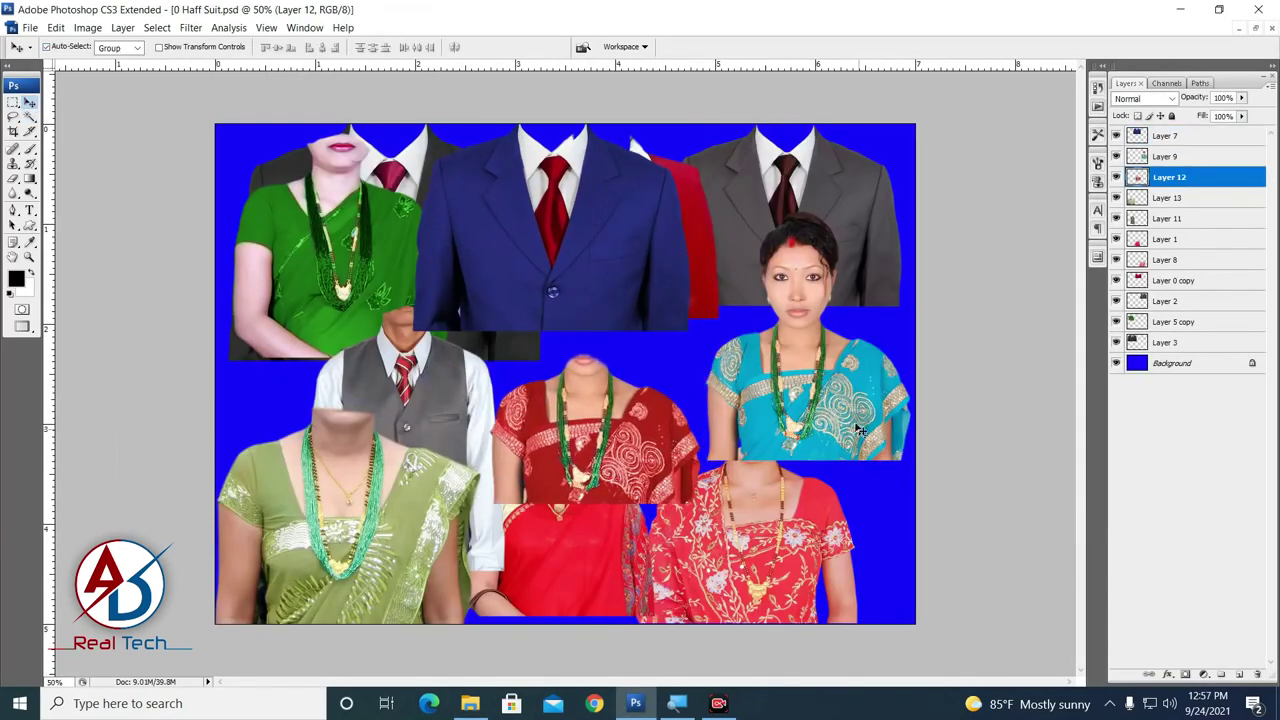
mouse_move(858, 410)
mouse_down()
mouse_move(850, 327)
mouse_move(835, 368)
mouse_up()
drag(782, 547, 814, 435)
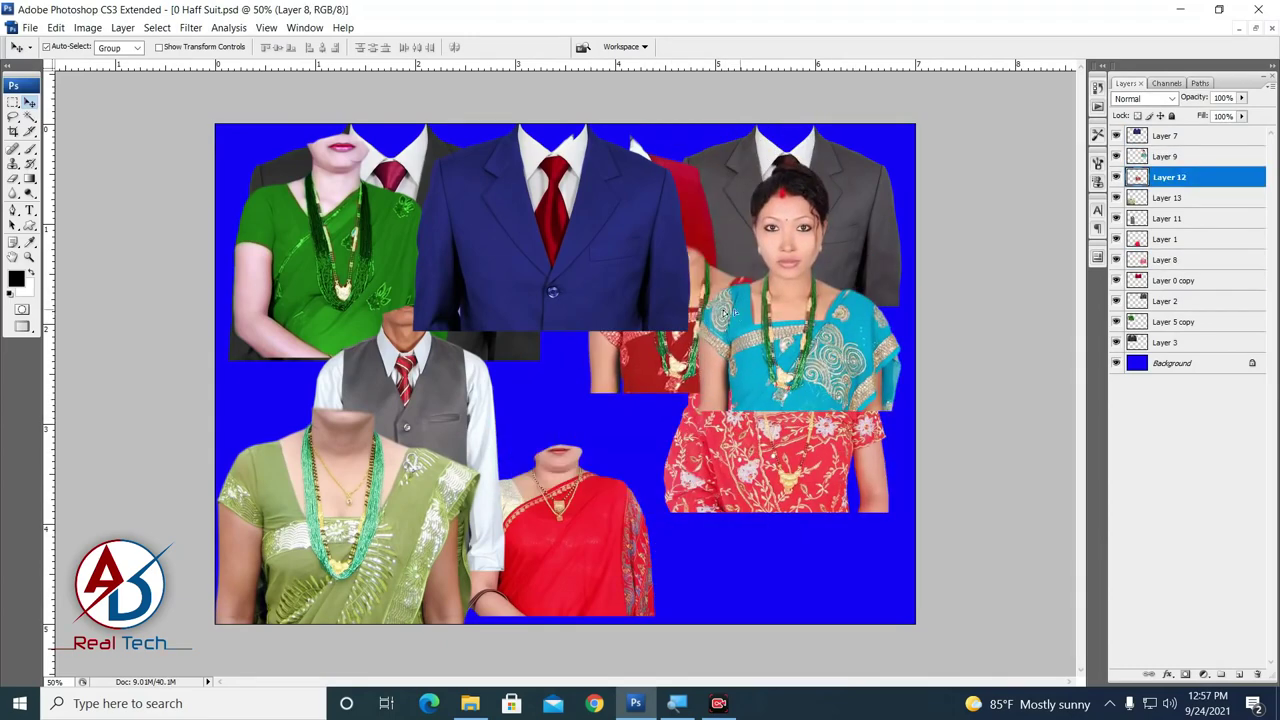
drag(656, 427, 720, 355)
Step: Float the collage window and drag the red sari layer onto DSC_0002
key(f)
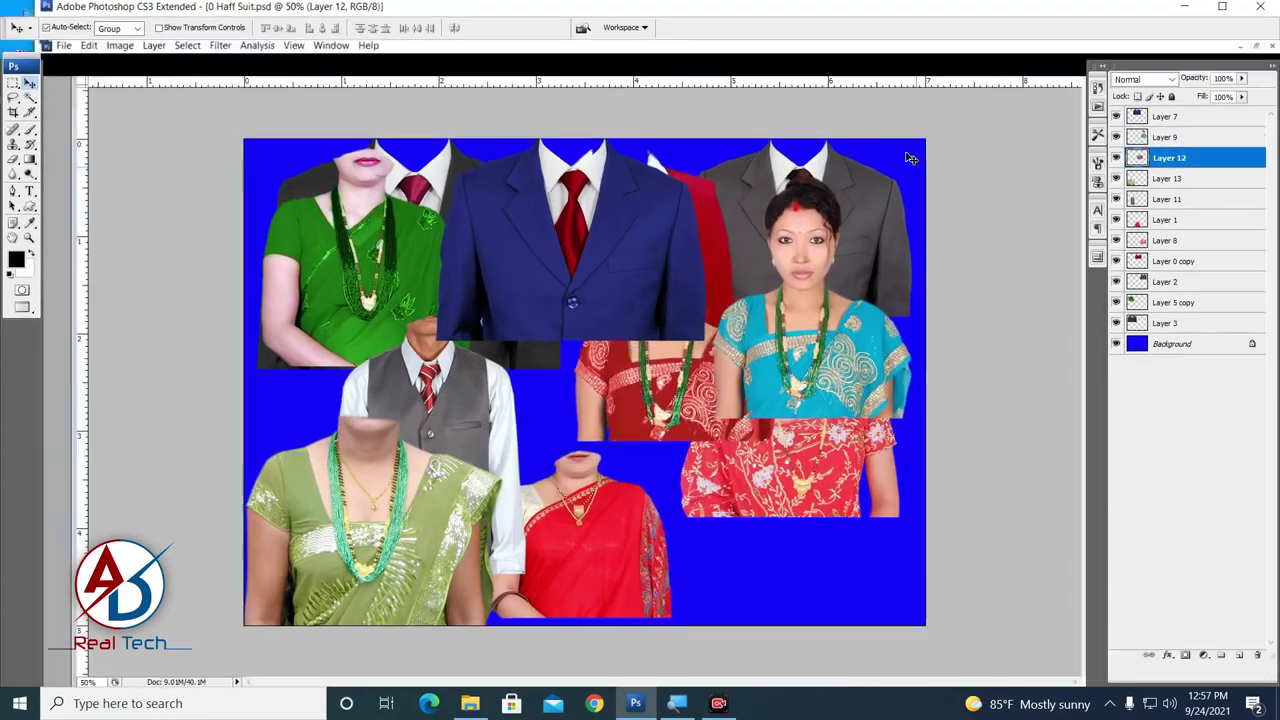
key(f)
key(f)
mouse_move(533, 84)
mouse_down()
mouse_move(1051, 109)
mouse_move(1077, 97)
mouse_up()
mouse_move(1037, 388)
mouse_down()
mouse_move(1000, 432)
mouse_move(425, 483)
mouse_up()
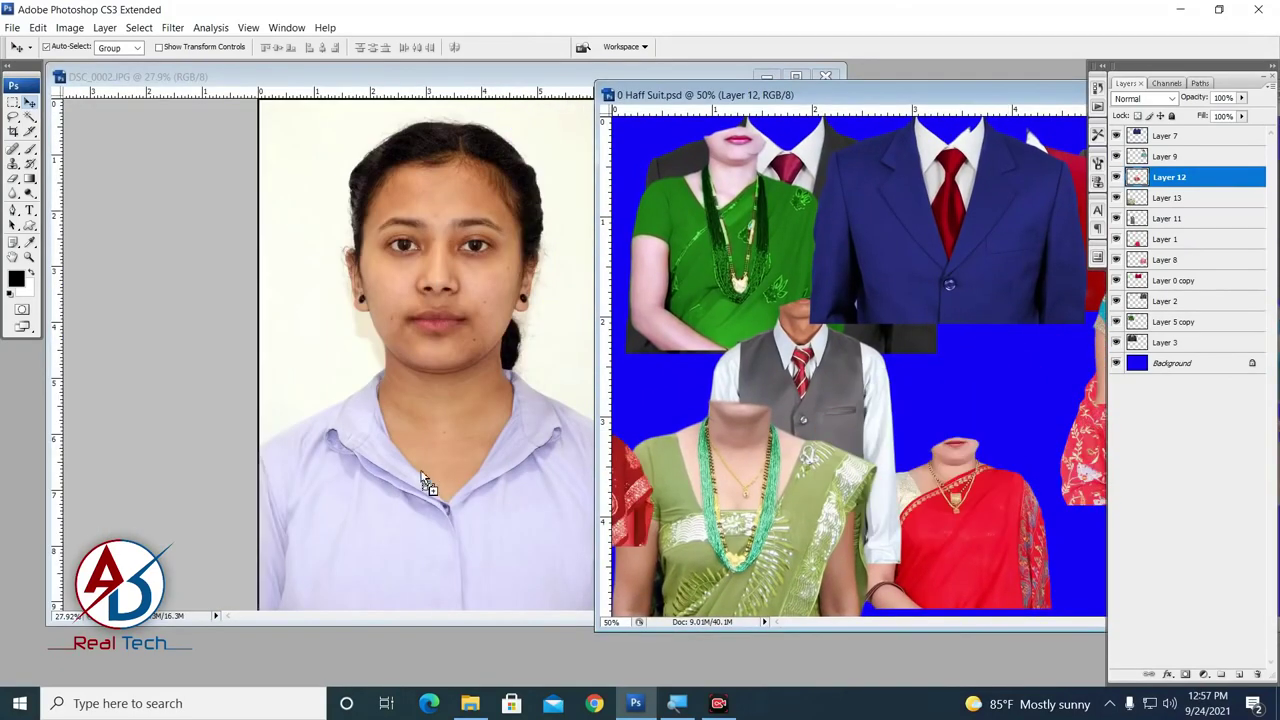
click(797, 77)
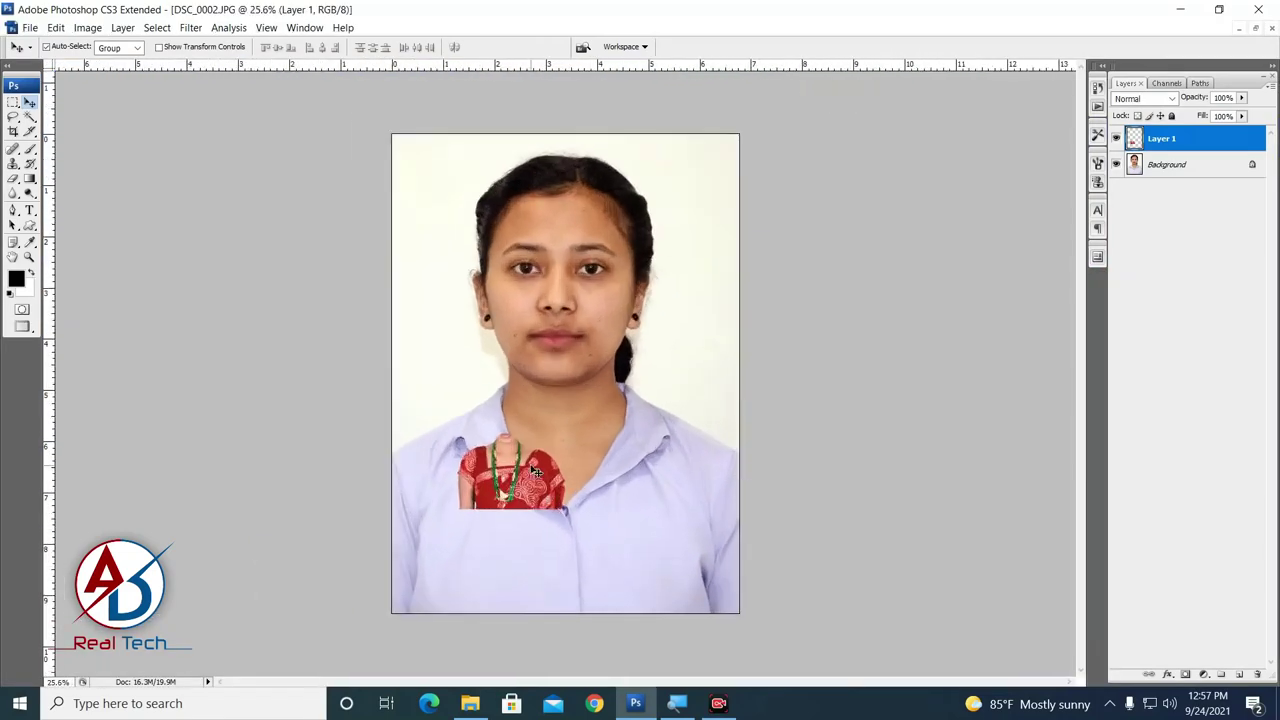
Step: Scale the sari layer to about 483% and place it under the woman's neck
key(ctrl+t)
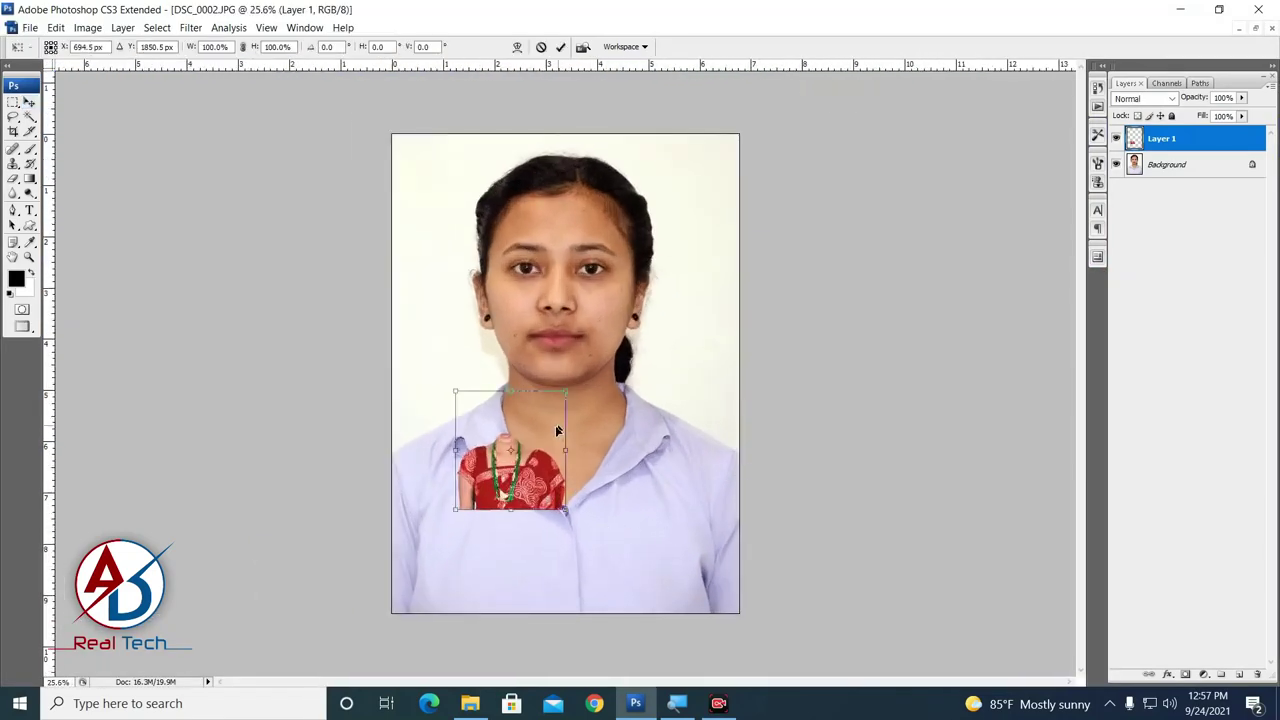
drag(563, 391, 759, 244)
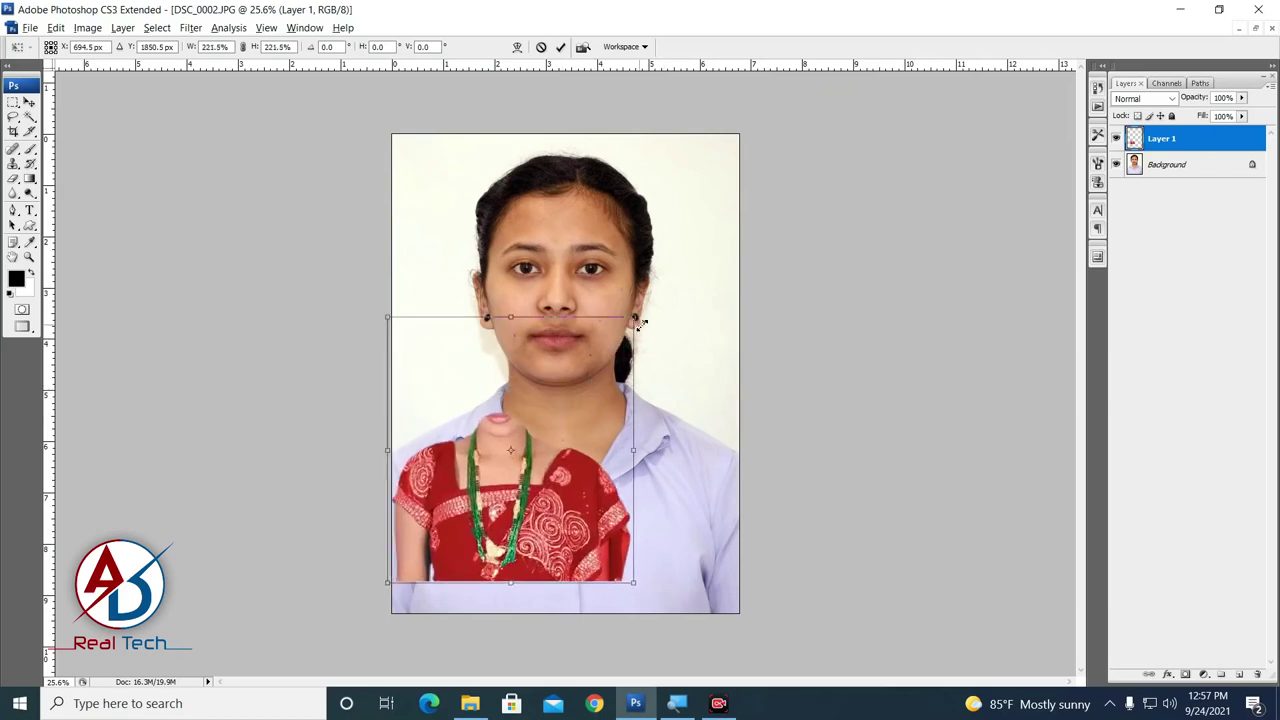
drag(590, 470, 653, 443)
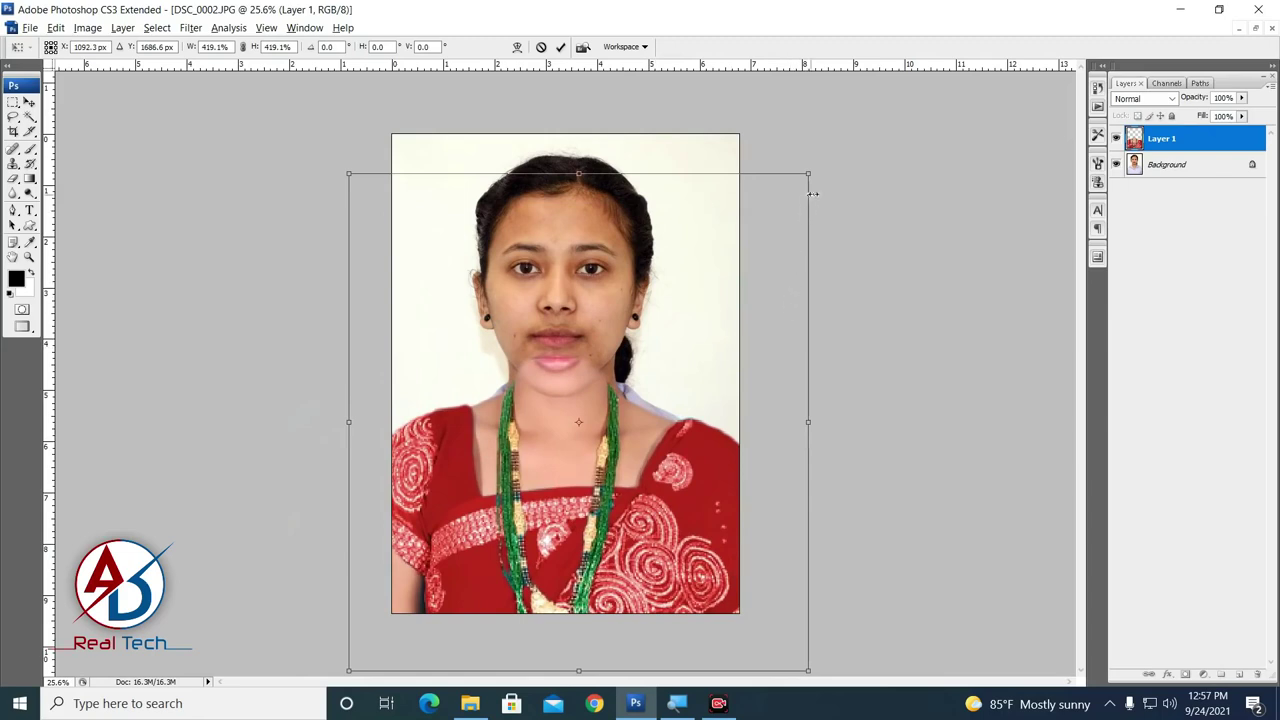
drag(812, 173, 848, 134)
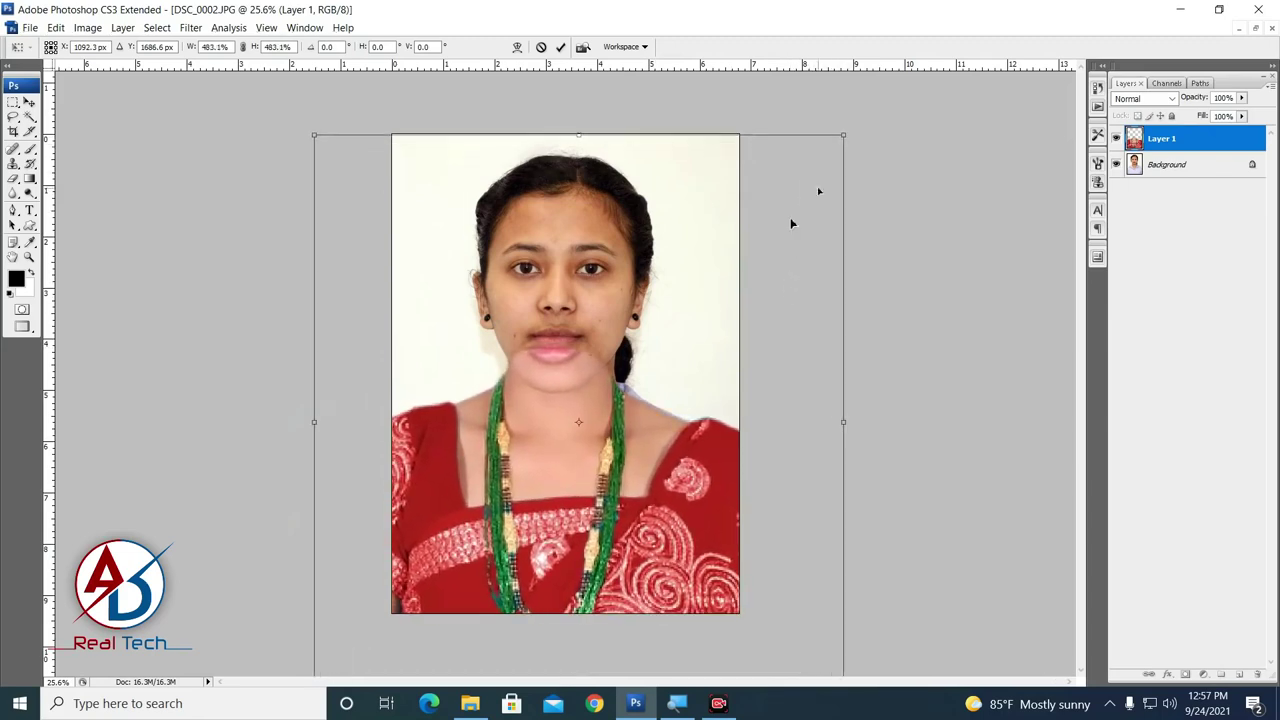
drag(656, 355, 655, 360)
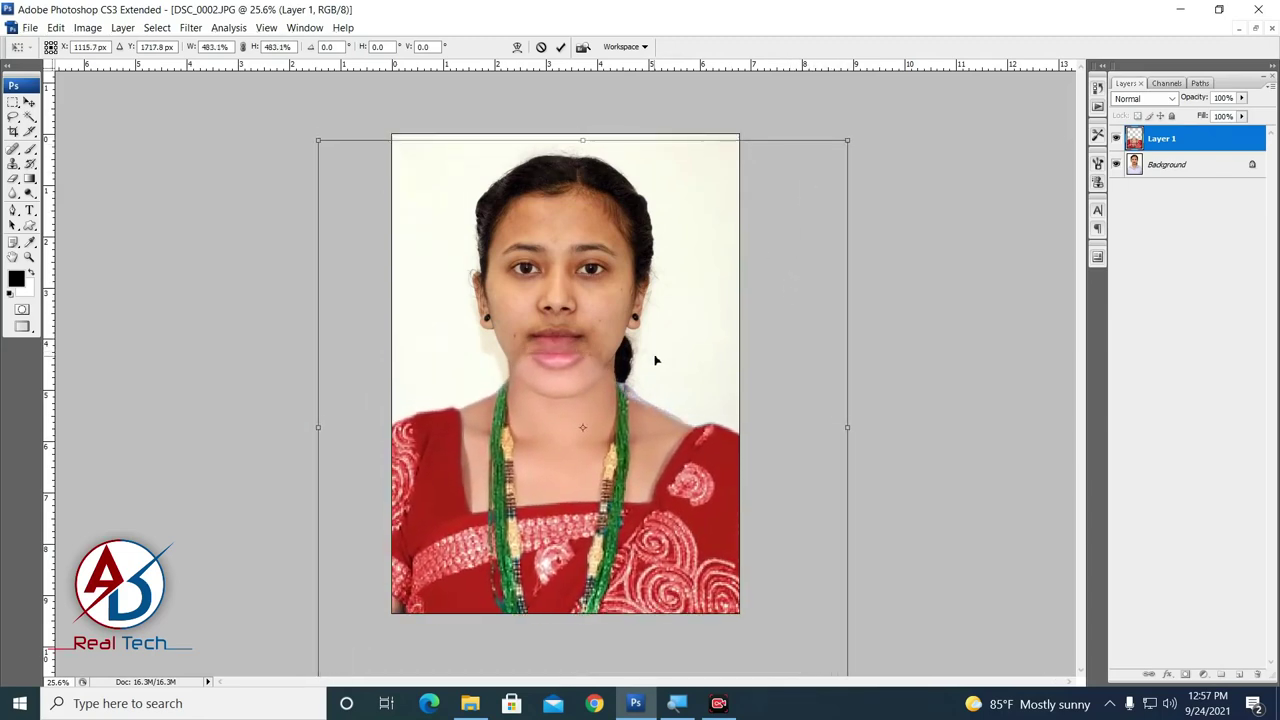
key(Return)
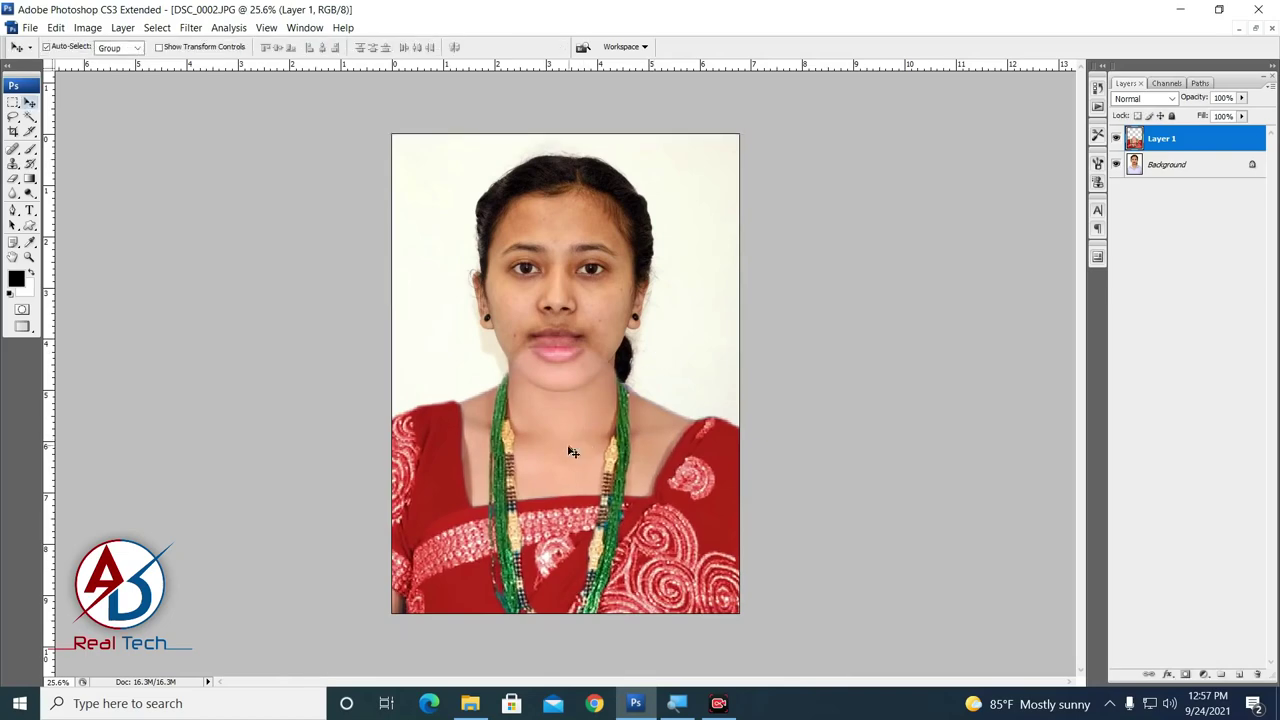
key(ctrl+minus)
scroll(557, 487, up, 3)
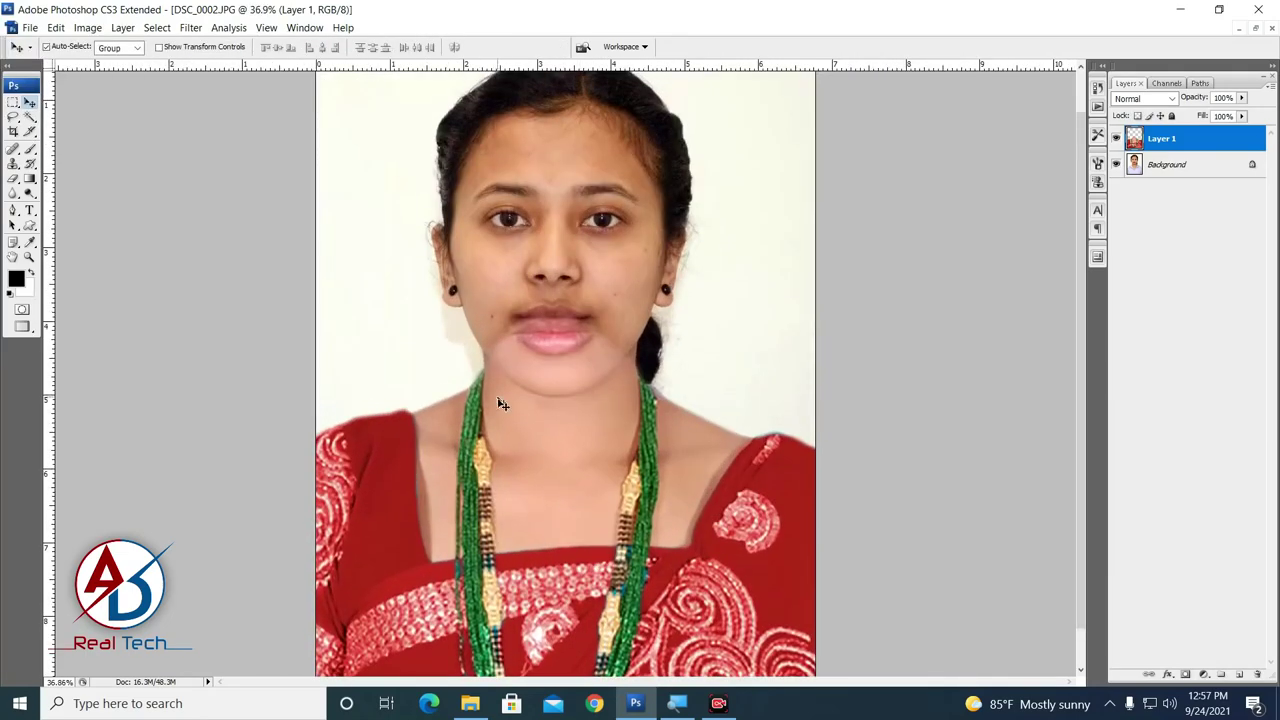
scroll(624, 406, down, 2)
scroll(624, 406, down, 2)
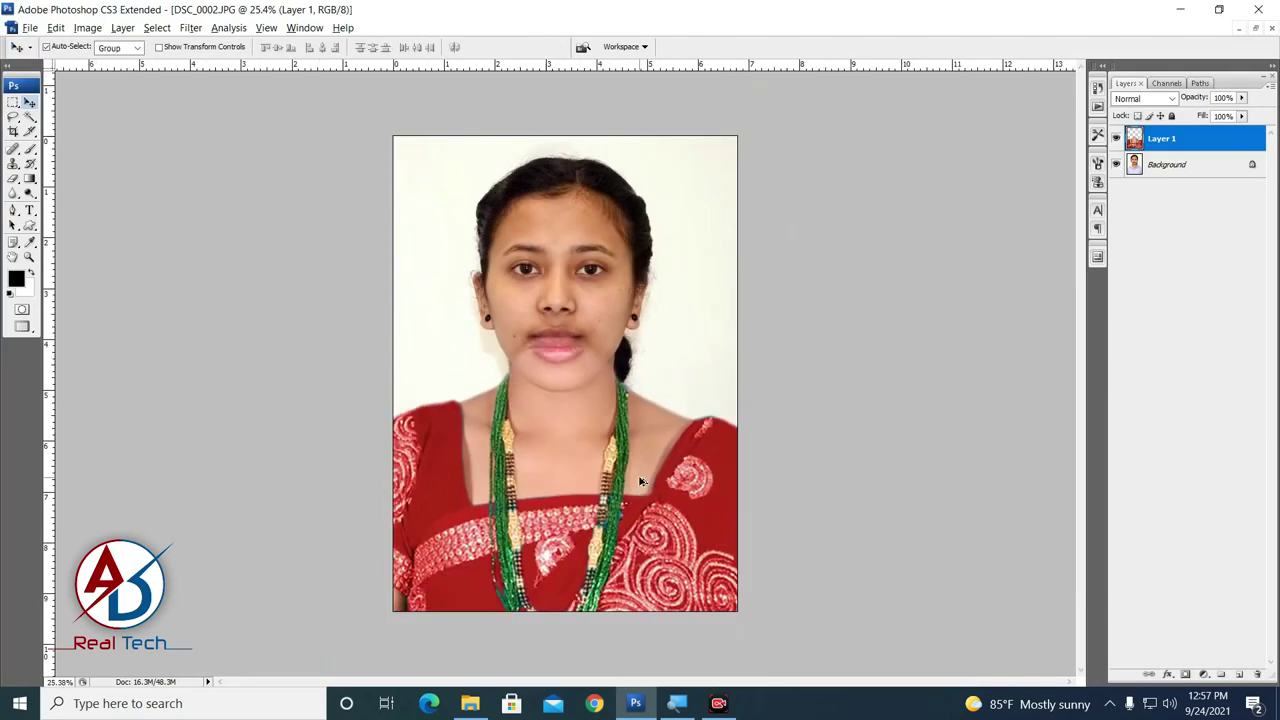
scroll(676, 447, up, 1)
scroll(676, 447, up, 1)
Step: Attach a white layer mask to Layer 1 and ready the Brush tool with black foreground
click(13, 179)
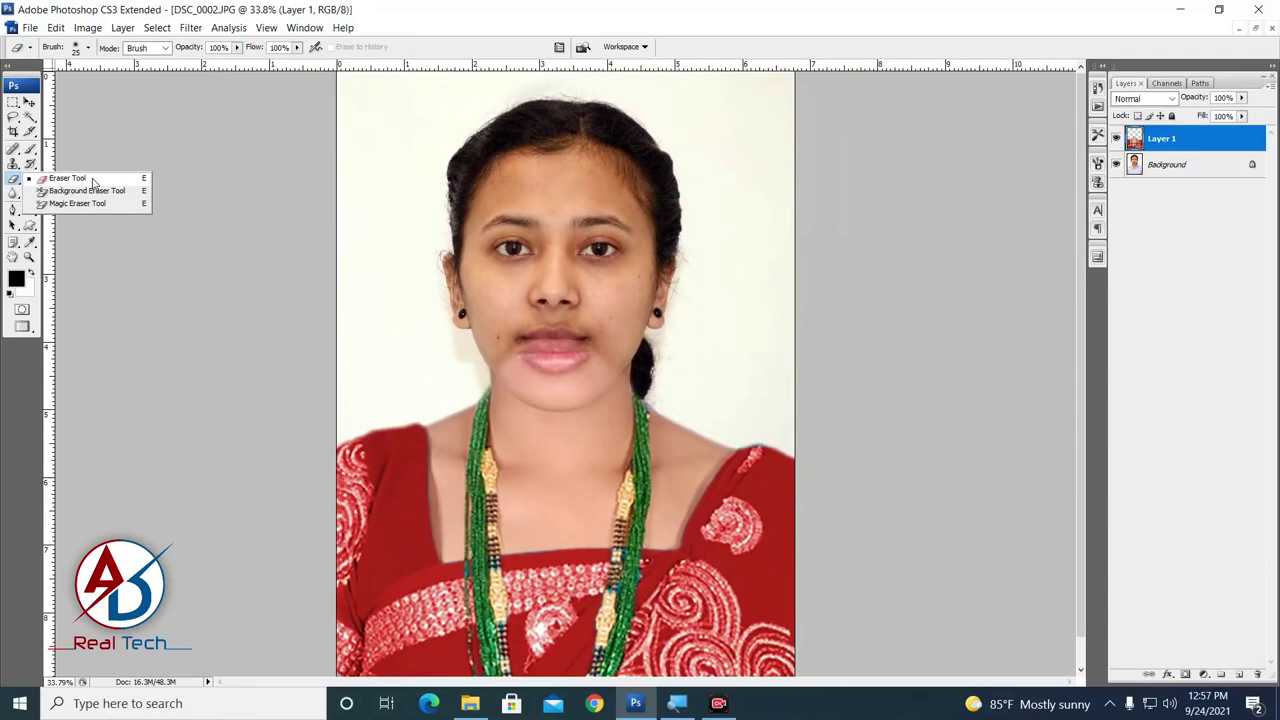
click(93, 181)
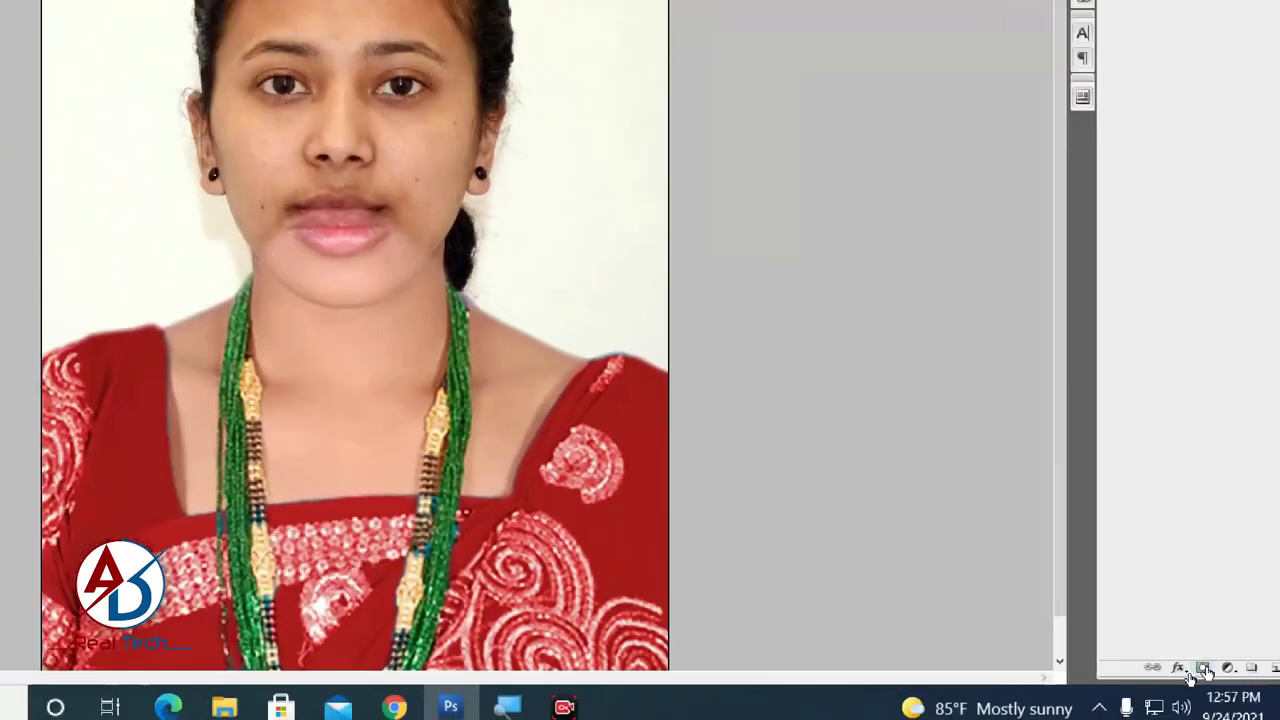
click(1186, 675)
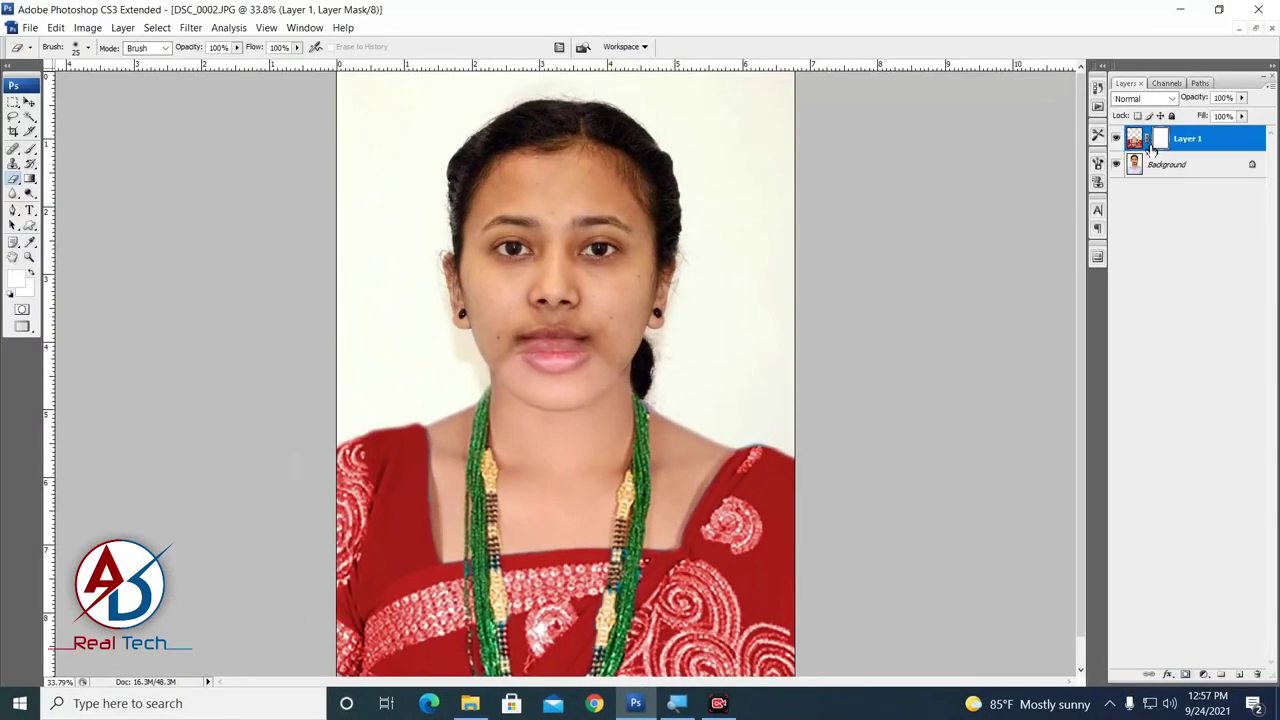
drag(461, 416, 538, 368)
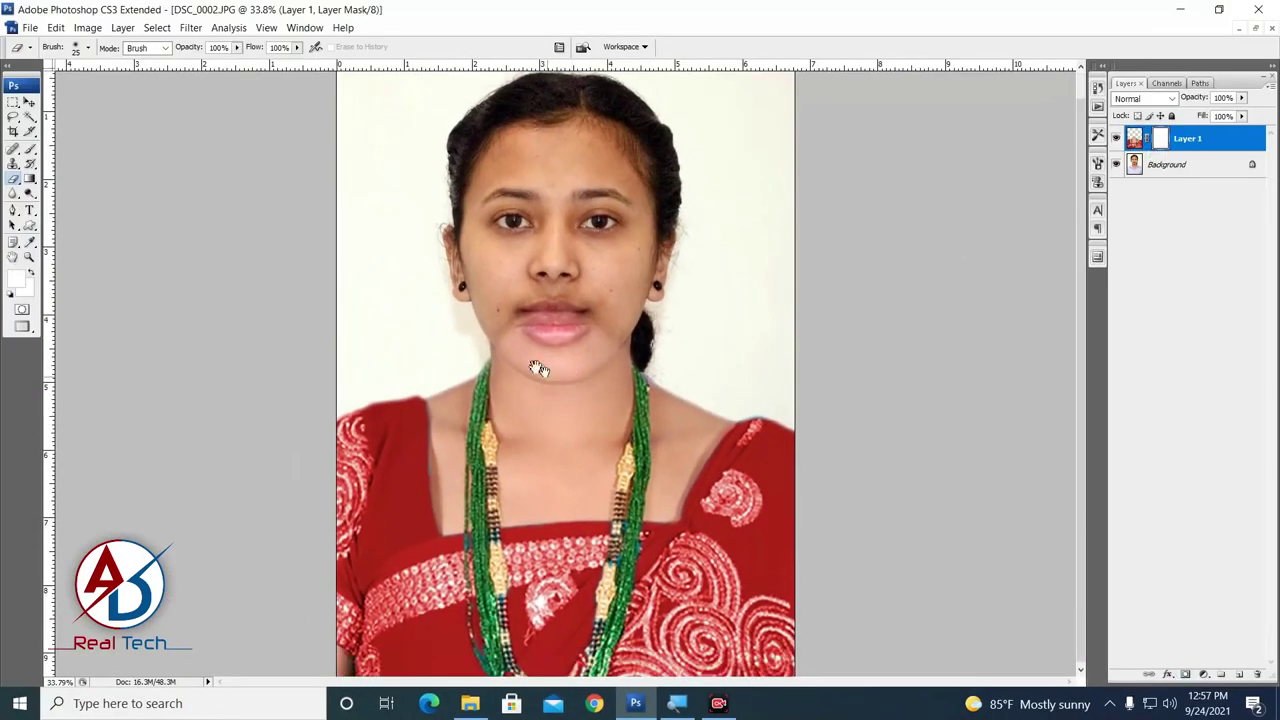
click(29, 150)
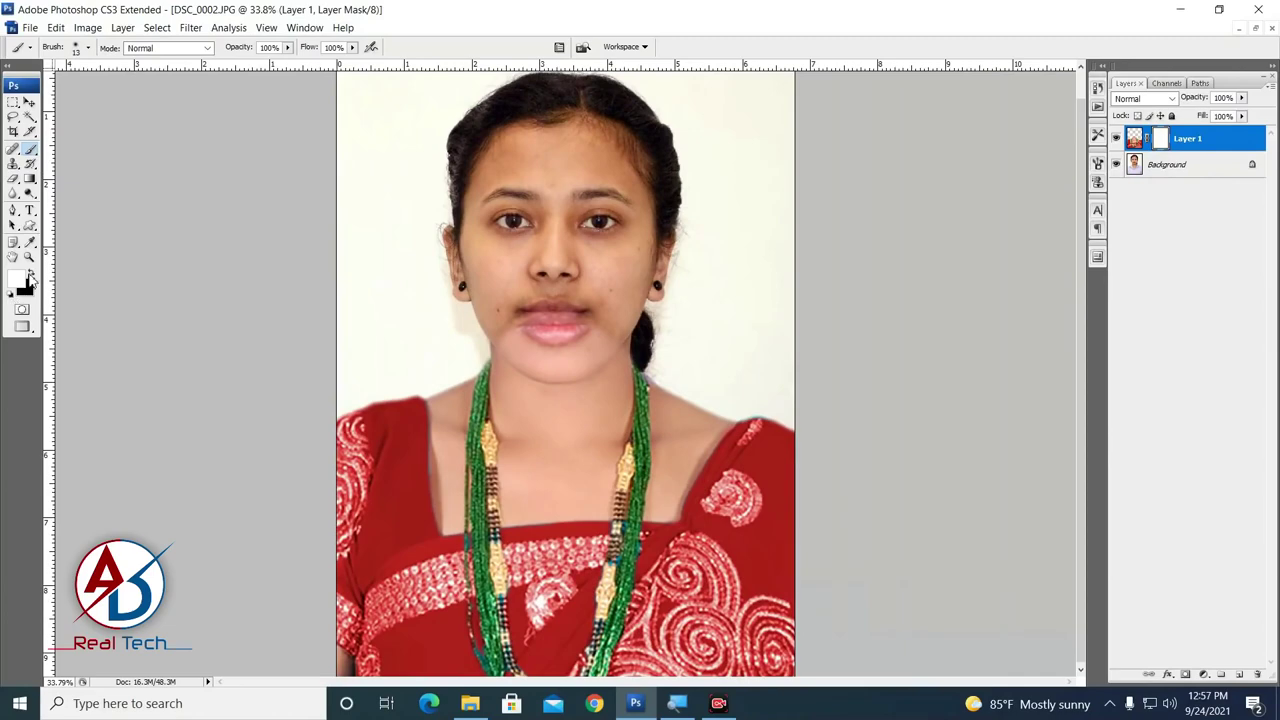
click(30, 276)
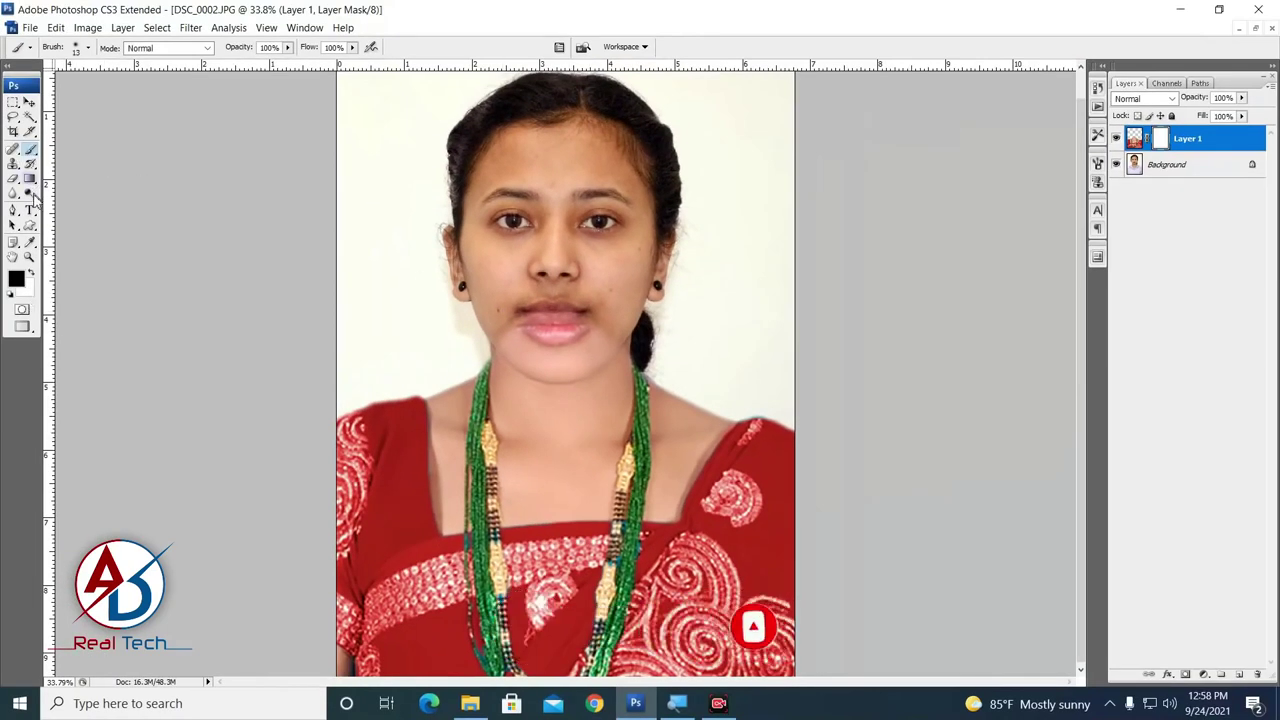
Step: Set up a soft brush of 185 px with 0% hardness
click(90, 50)
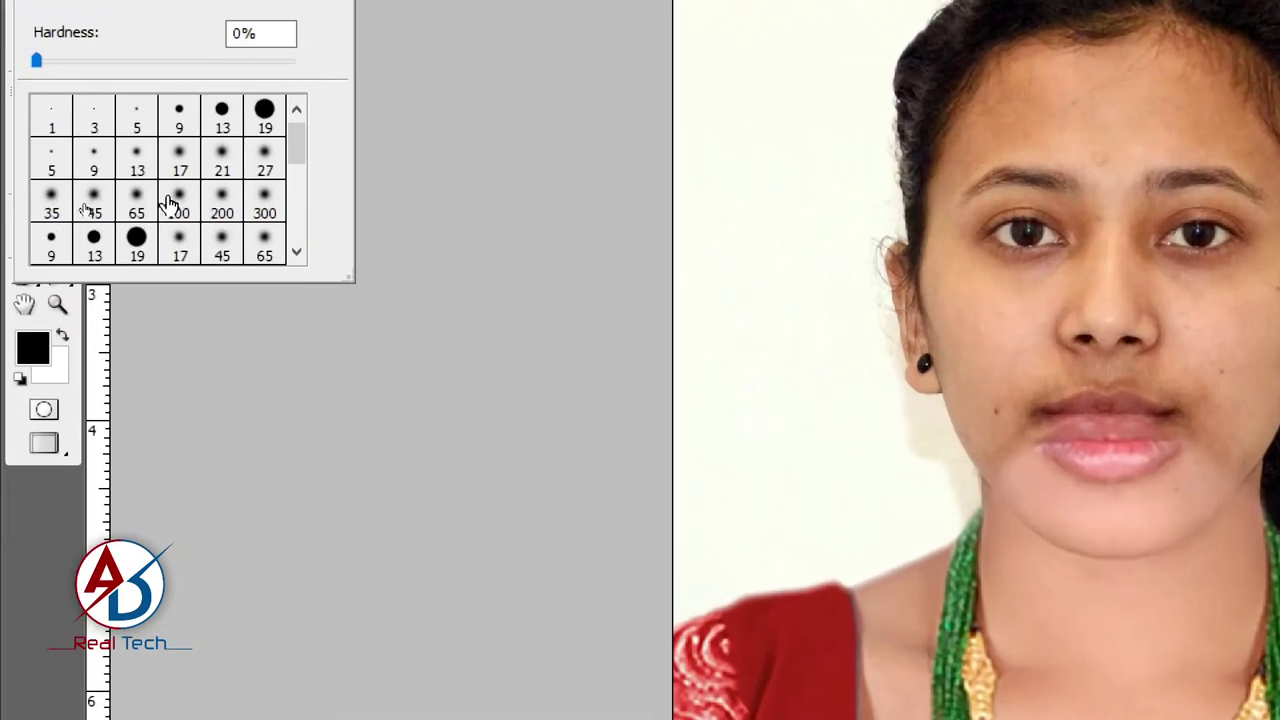
click(178, 208)
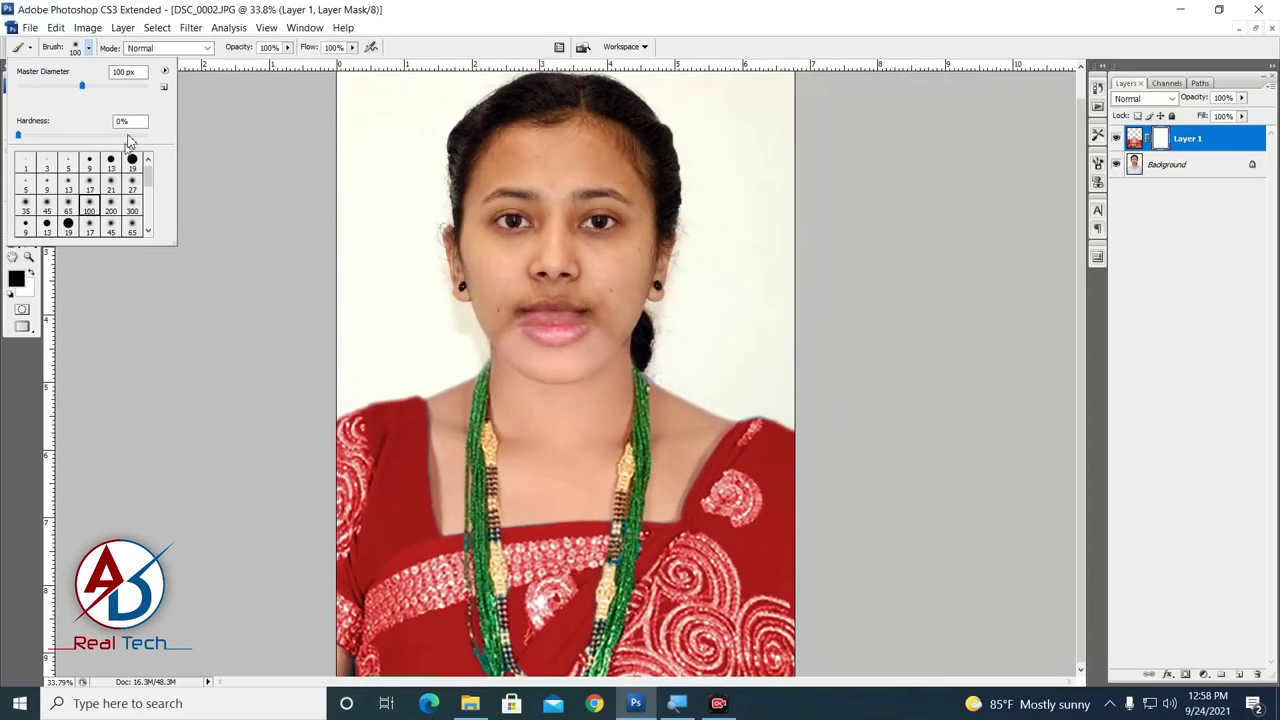
click(285, 10)
click(87, 48)
click(450, 6)
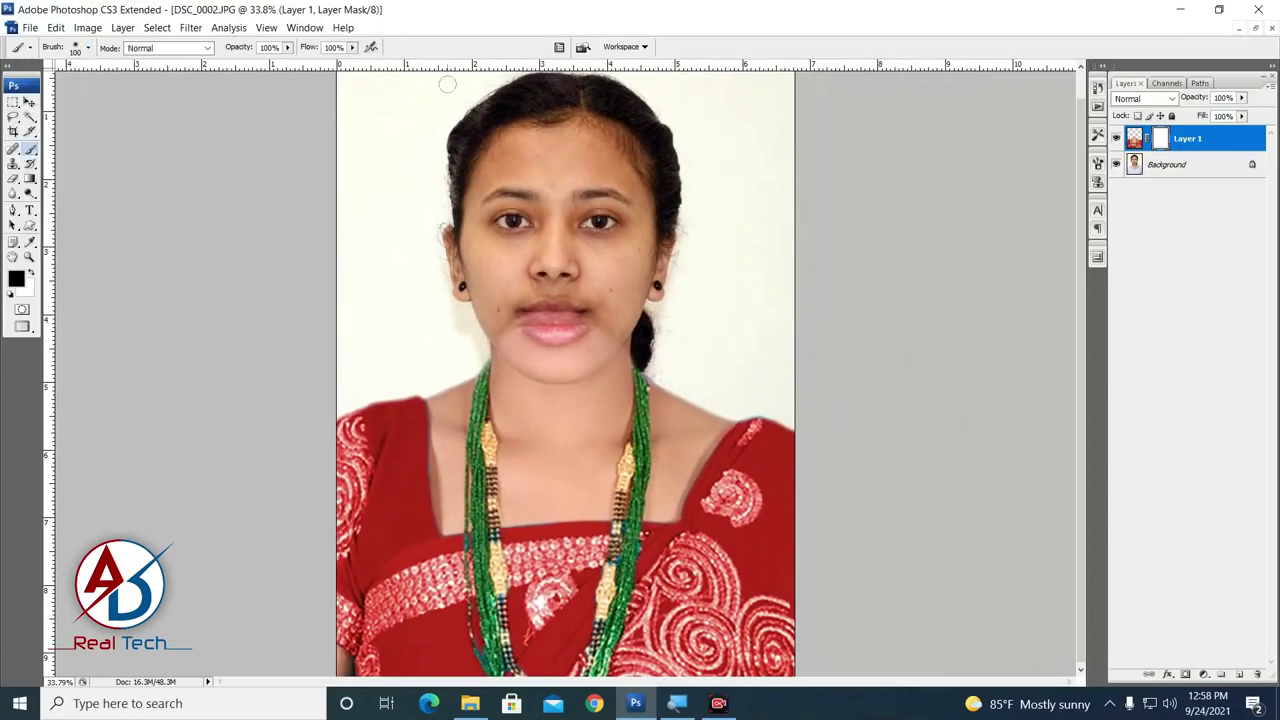
scroll(520, 345, up, 2)
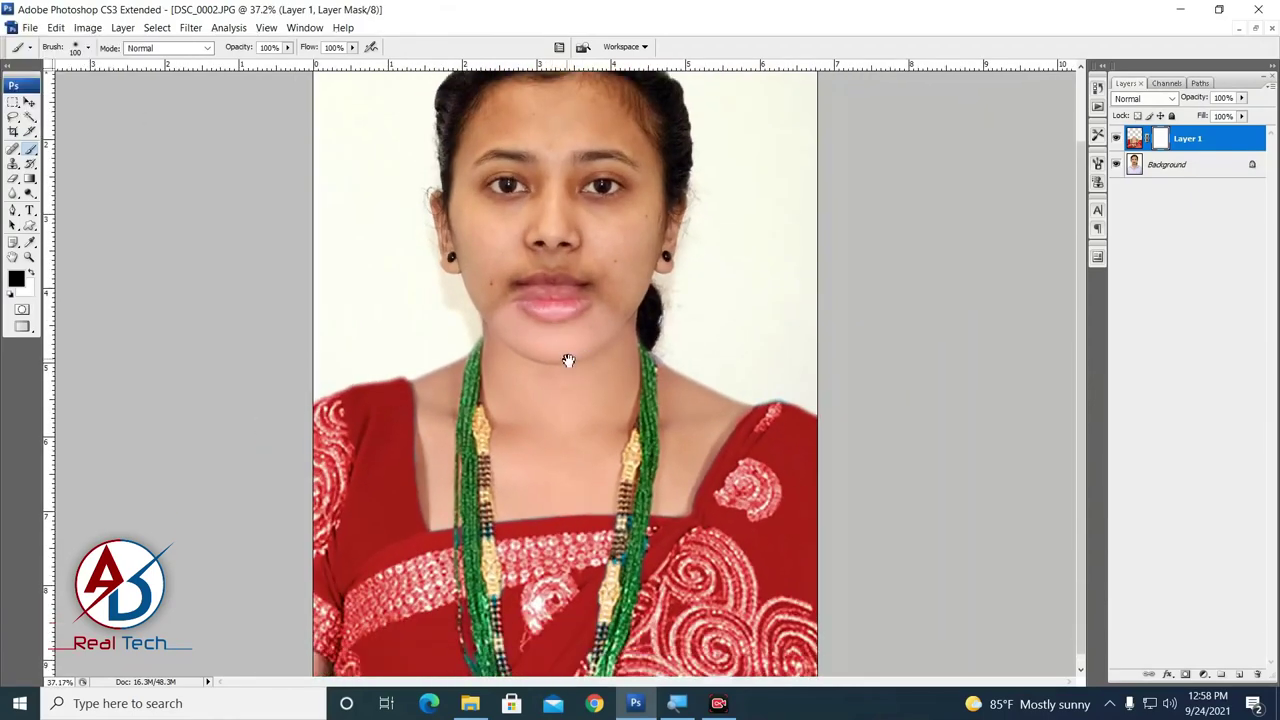
right_click(540, 257)
drag(617, 286, 660, 287)
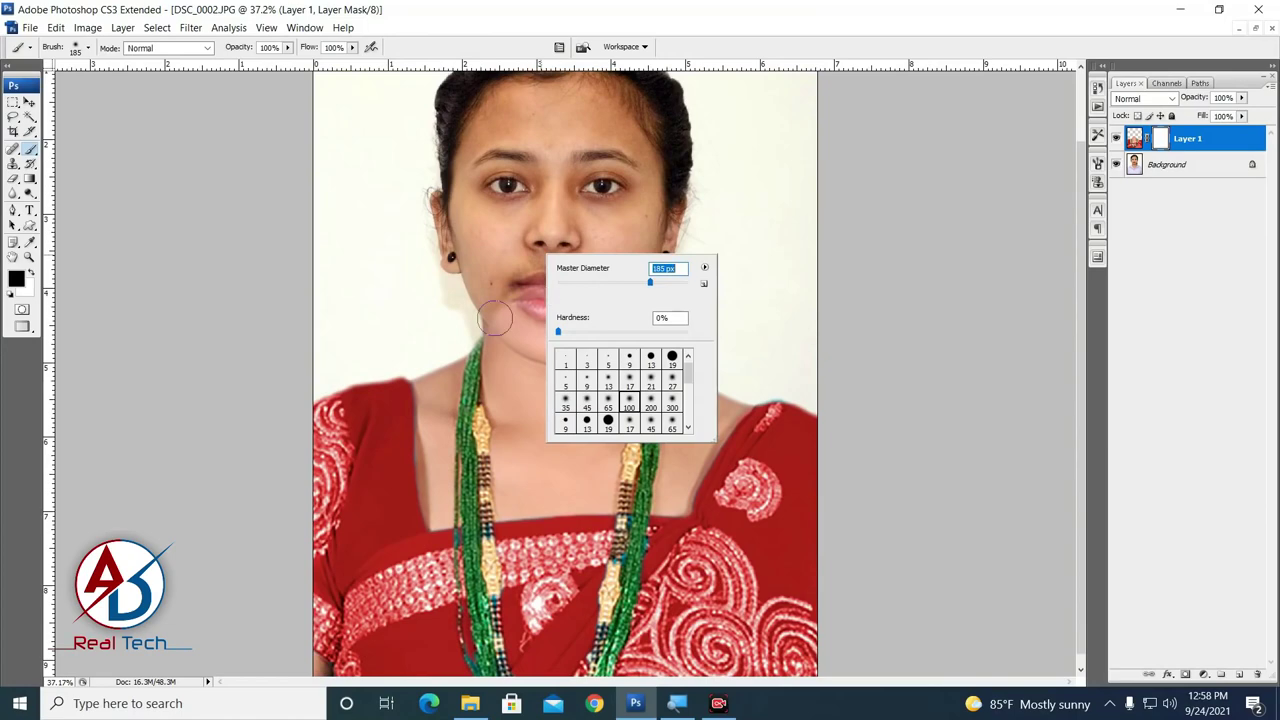
click(730, 48)
Step: Paint black on Layer 1's mask over the pale mouth and chin area, then fit the photo
scroll(549, 391, down, 1)
scroll(539, 349, up, 3)
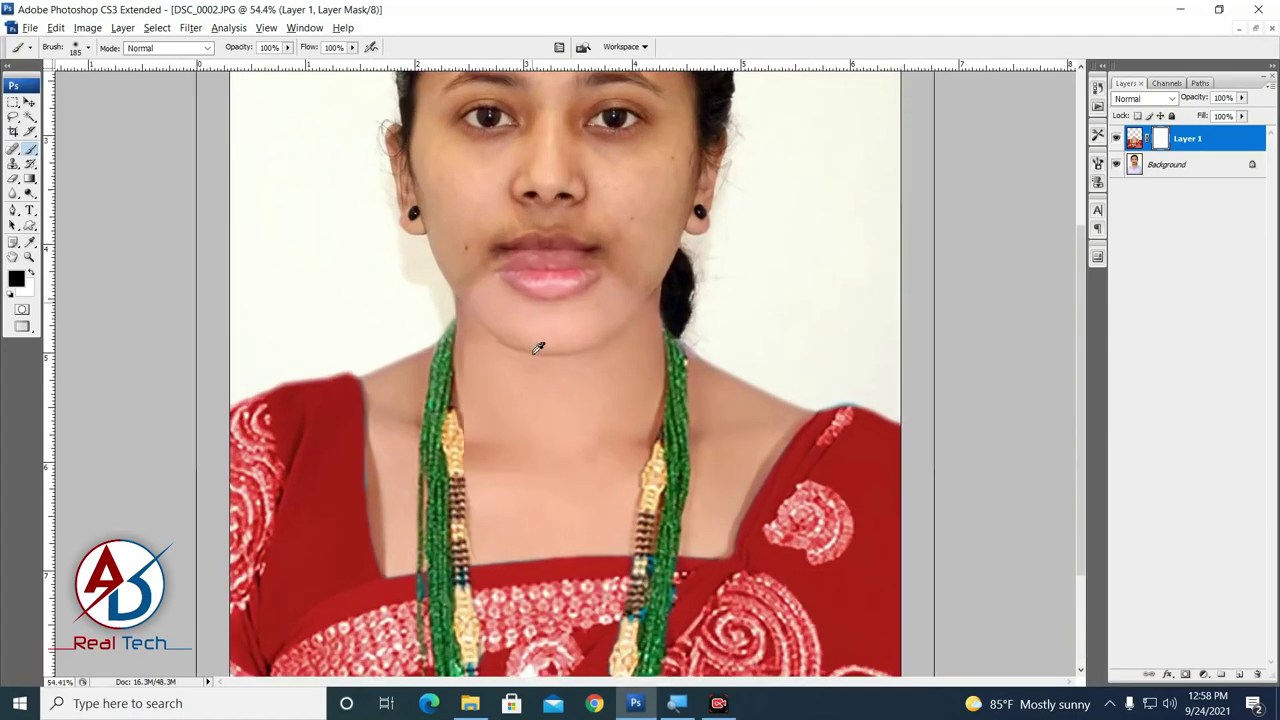
mouse_move(480, 265)
mouse_down()
mouse_move(482, 300)
mouse_move(548, 270)
mouse_move(629, 271)
mouse_move(625, 310)
mouse_move(509, 309)
mouse_move(565, 345)
mouse_move(510, 345)
mouse_move(484, 311)
mouse_move(571, 357)
mouse_move(620, 350)
mouse_move(615, 340)
mouse_move(480, 362)
mouse_move(488, 340)
mouse_move(615, 350)
mouse_move(620, 332)
mouse_move(485, 372)
mouse_move(557, 377)
mouse_move(631, 342)
mouse_up()
alt+click(598, 340)
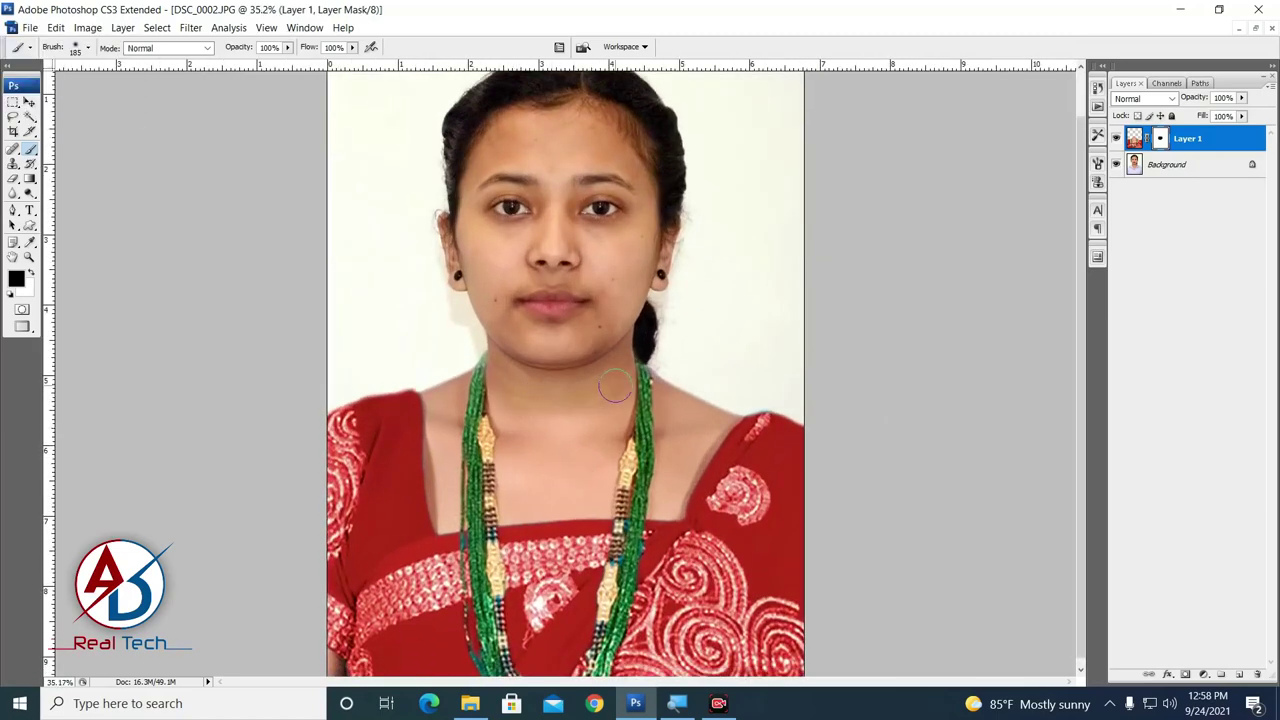
drag(597, 376, 597, 400)
key(ctrl+0)
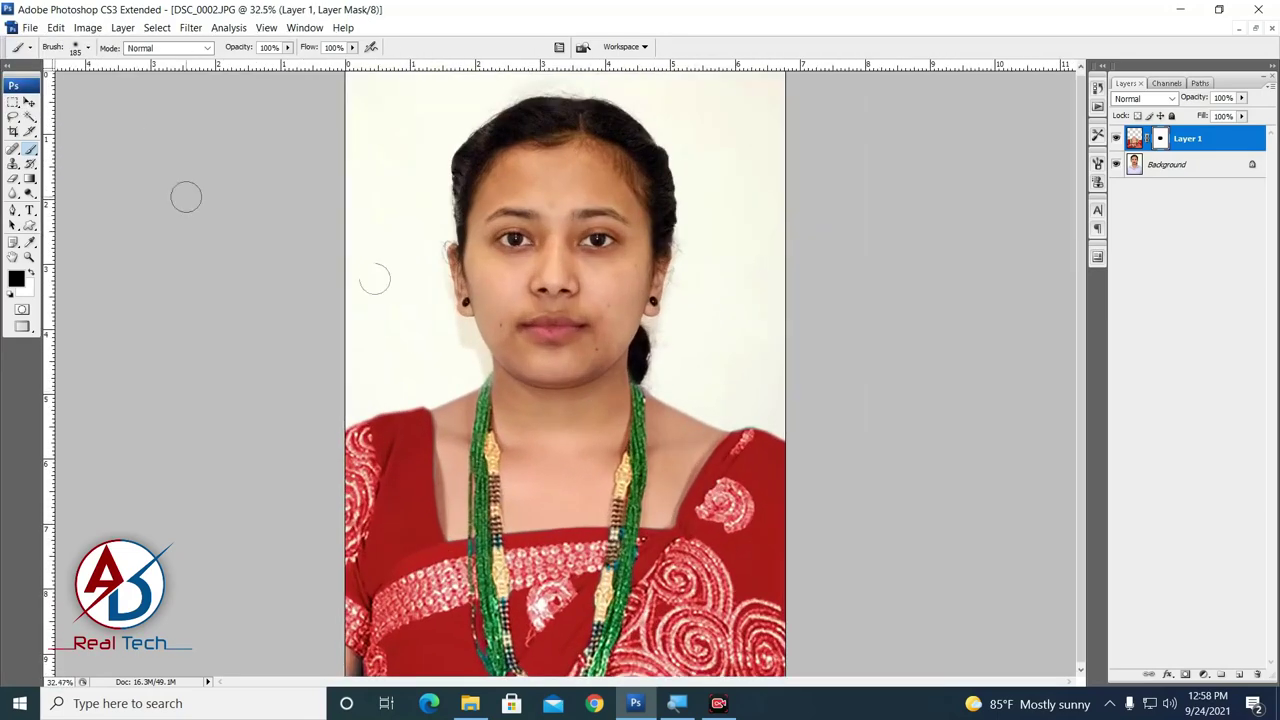
click(29, 102)
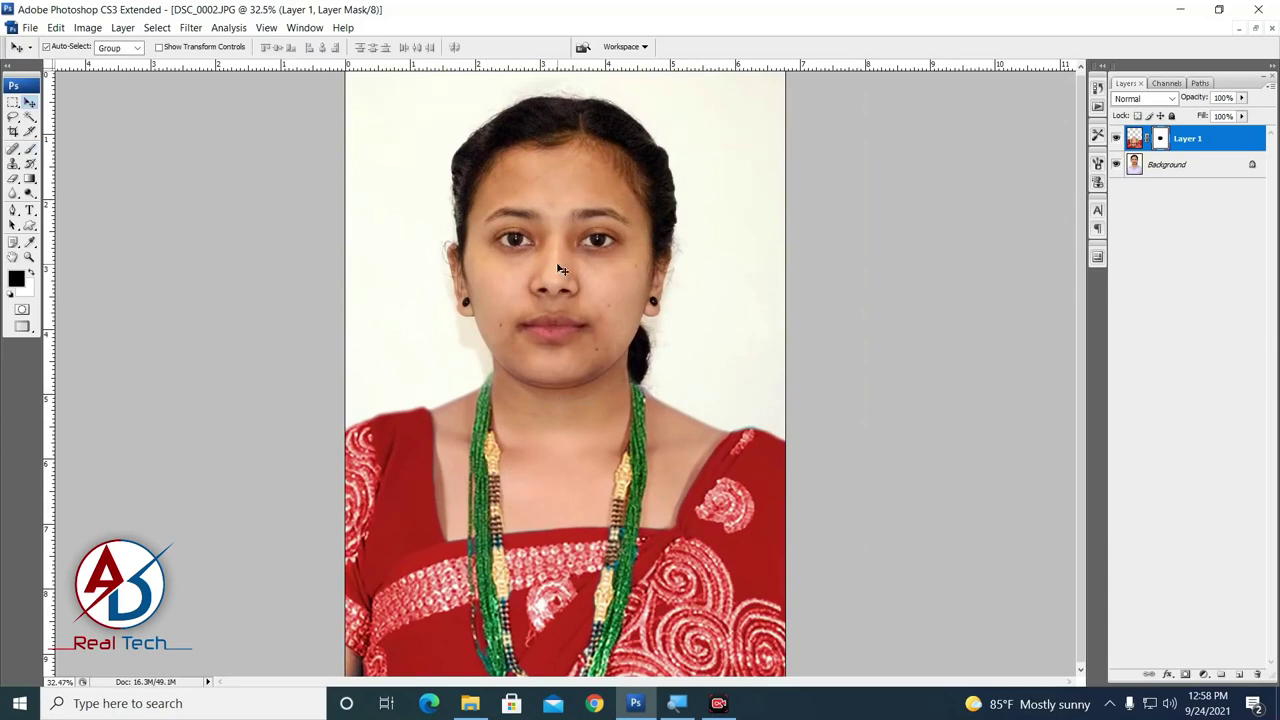
click(134, 99)
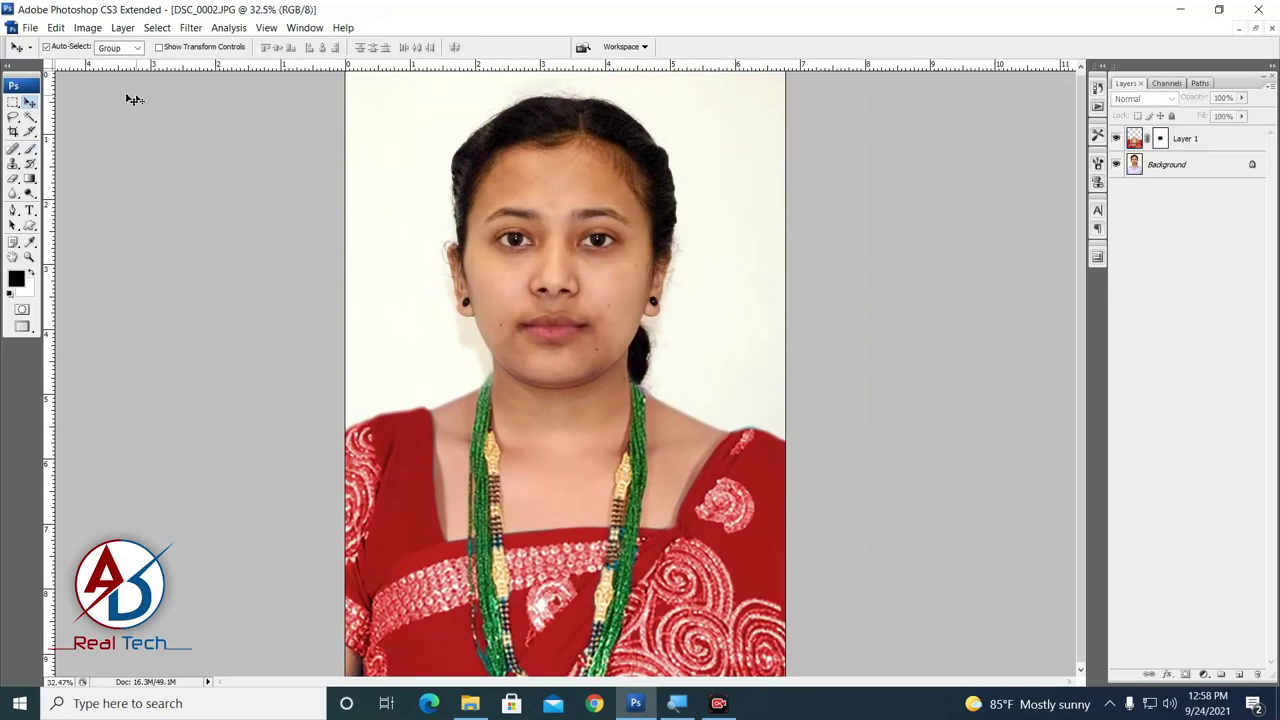
Step: Make the Background layer the active layer
click(87, 27)
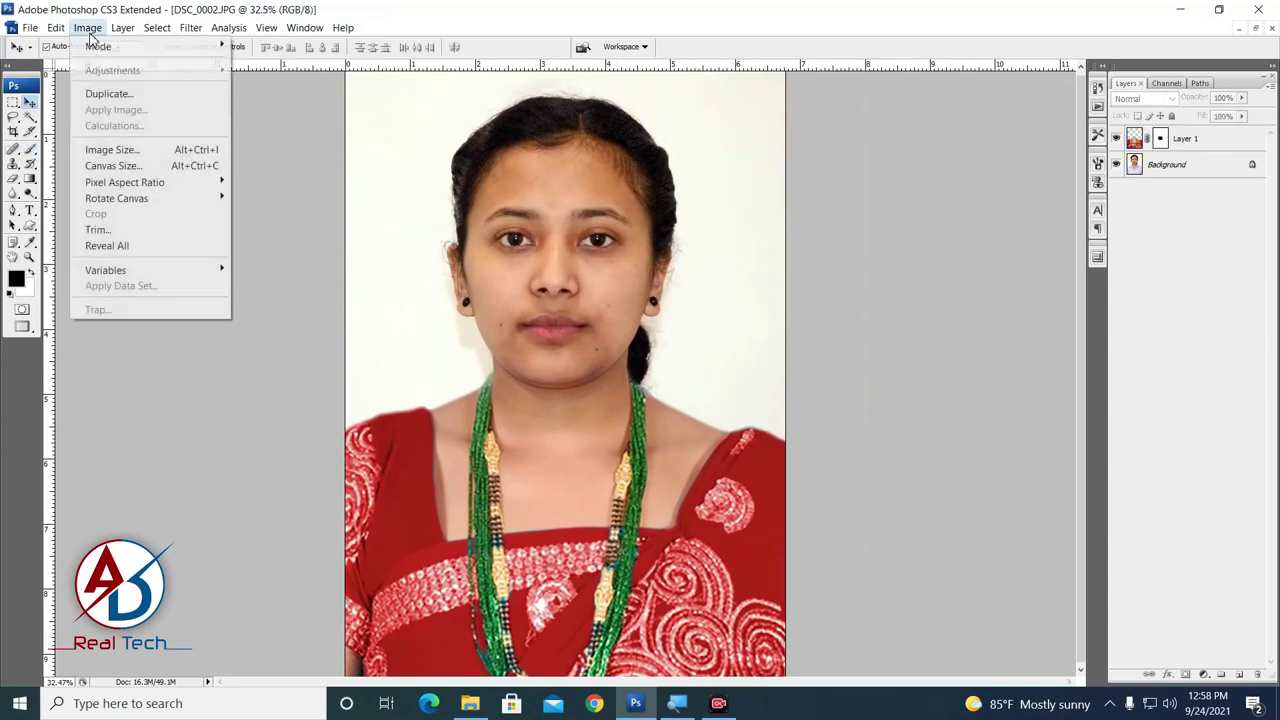
click(578, 158)
click(1180, 166)
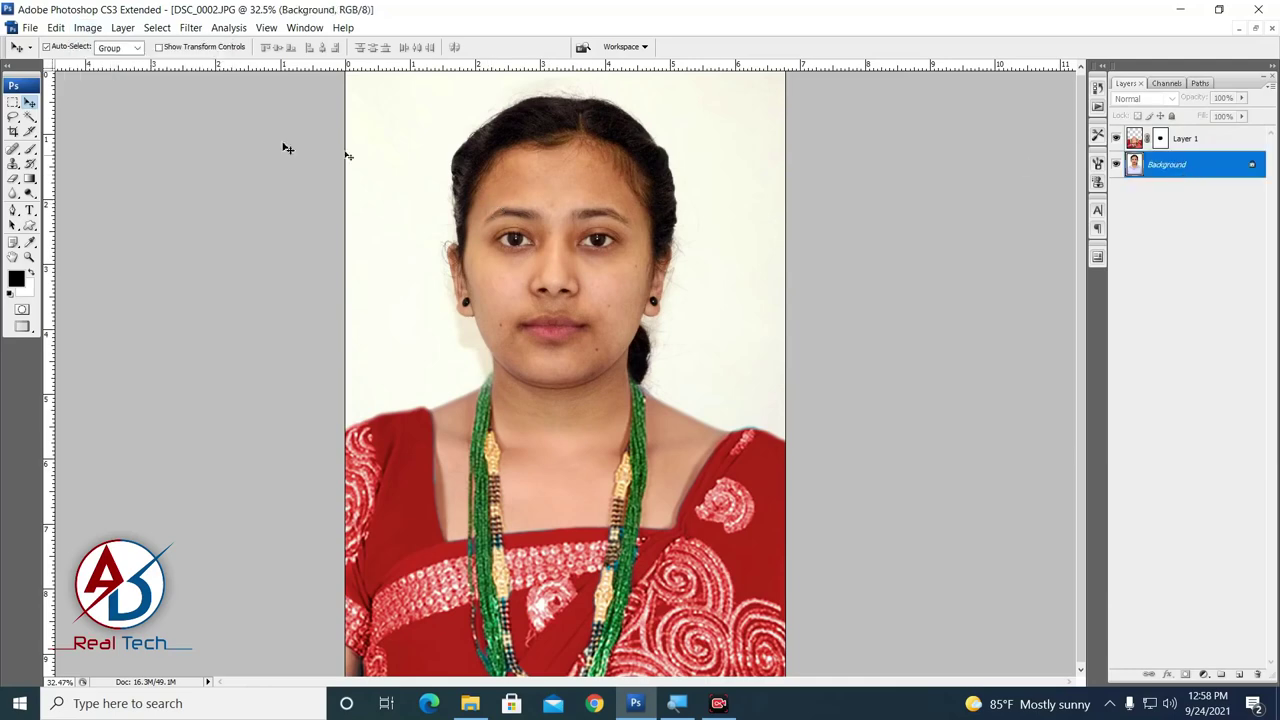
Step: Apply Match Color to Background with Luminance about 116 and Color Intensity 111
click(87, 27)
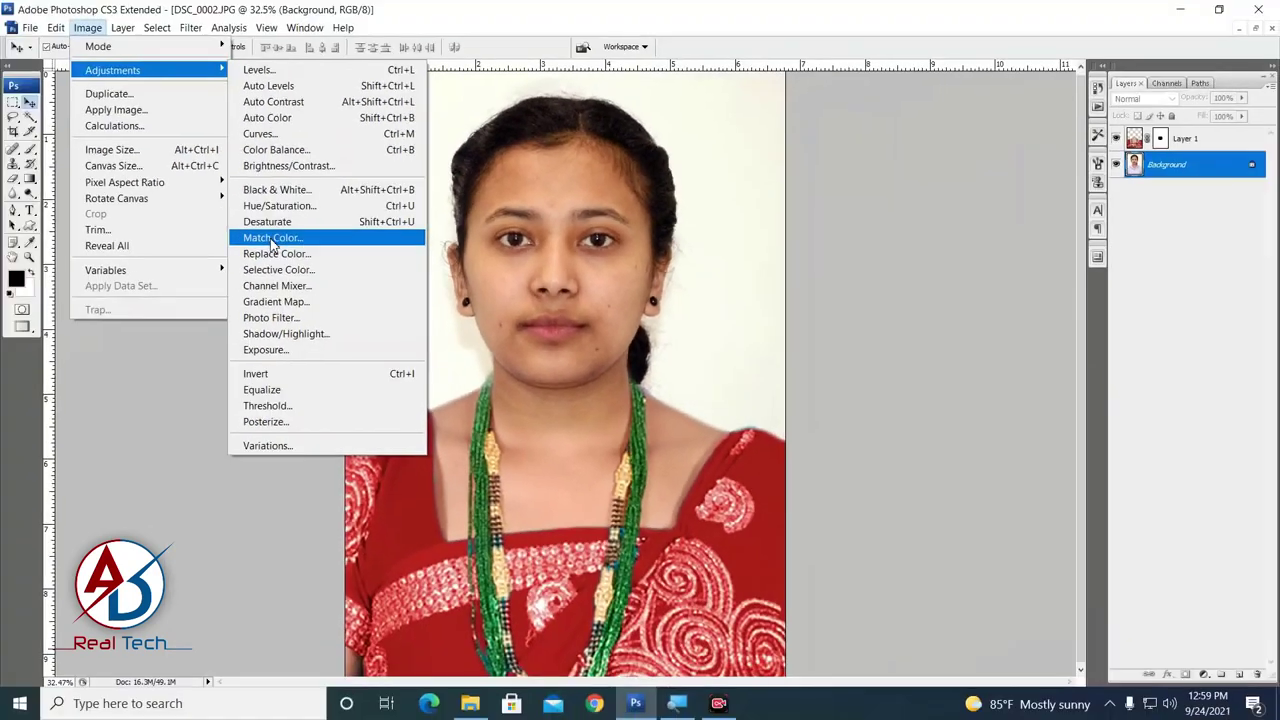
click(272, 238)
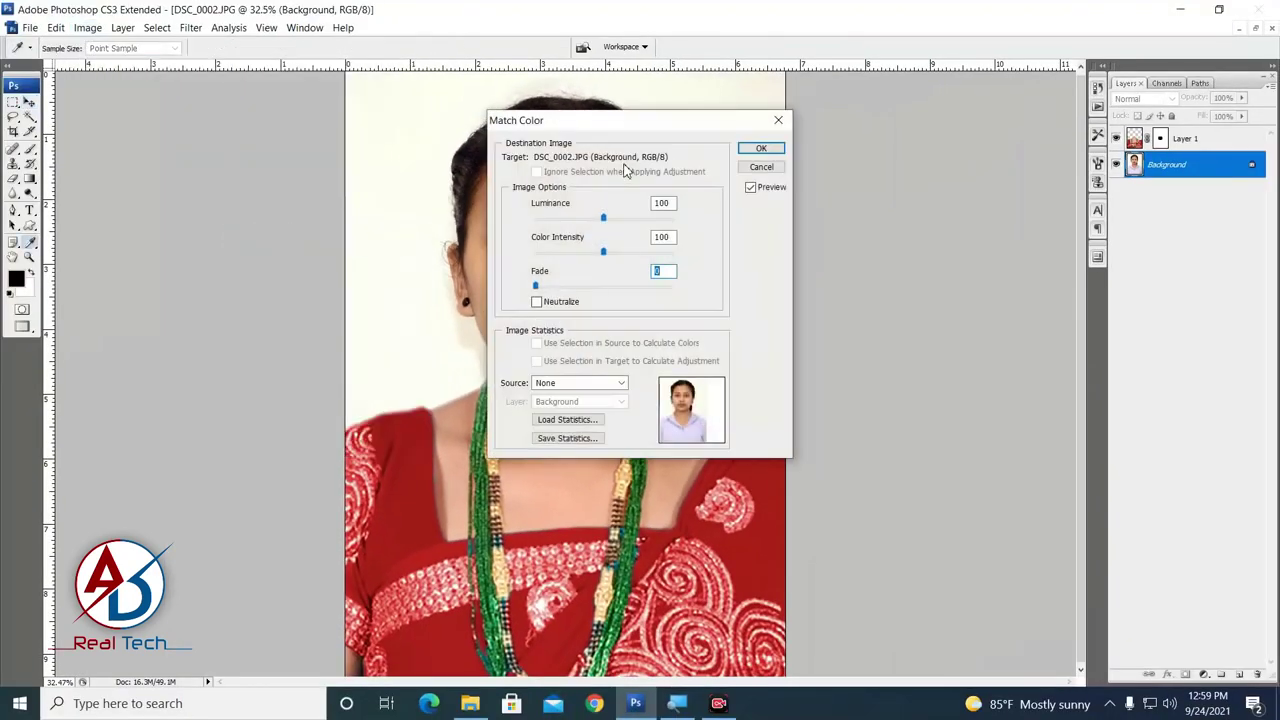
drag(634, 126, 849, 143)
click(574, 455)
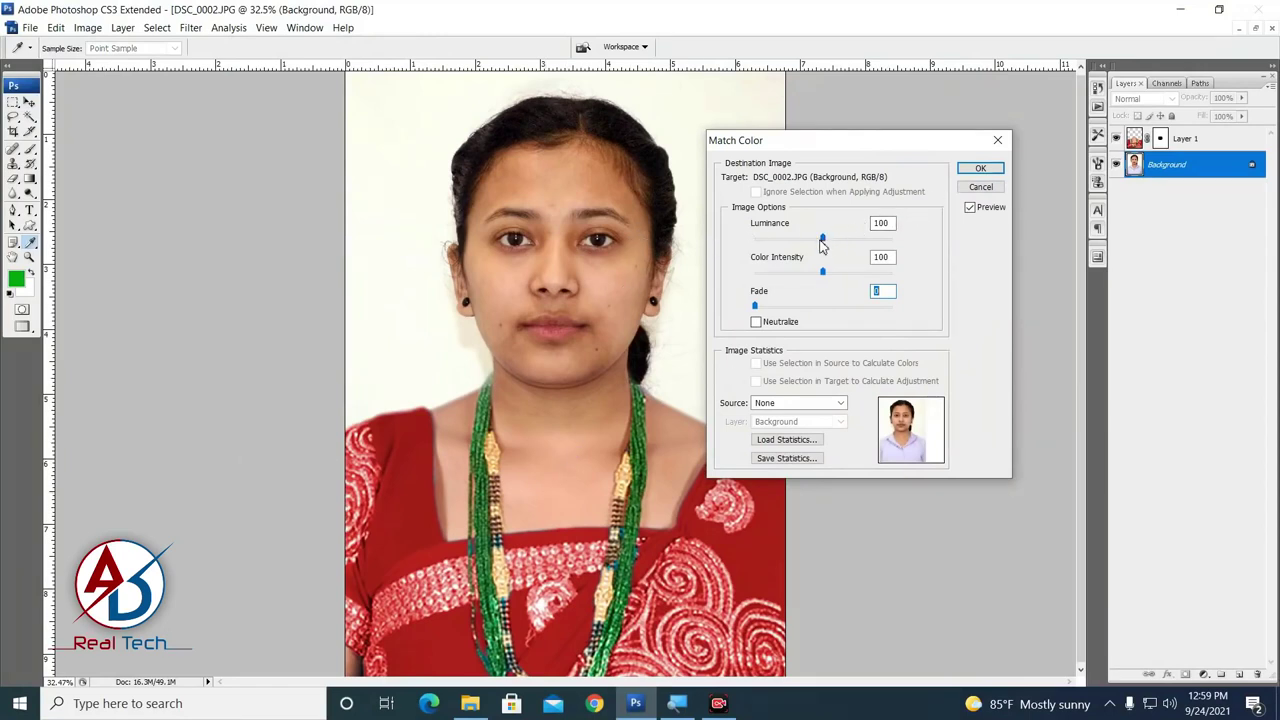
drag(826, 242, 834, 243)
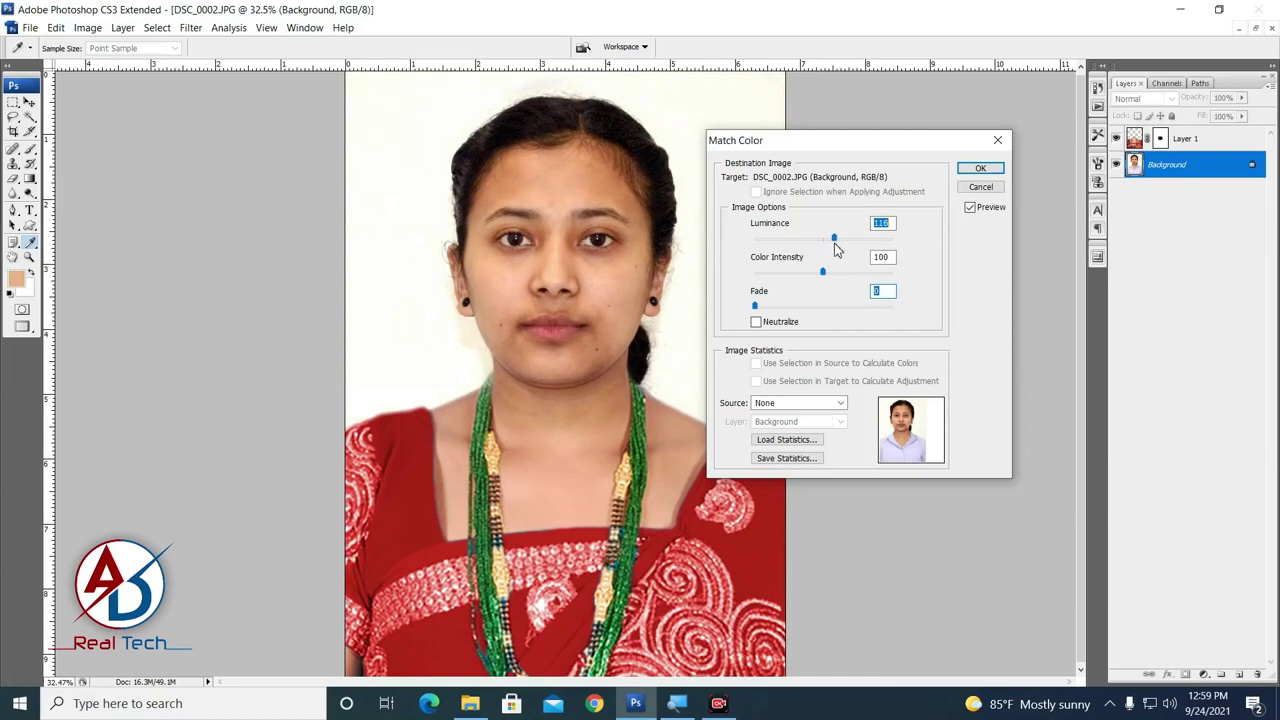
drag(826, 274, 832, 273)
click(979, 169)
key(v)
scroll(547, 521, down, 2)
scroll(547, 521, up, 1)
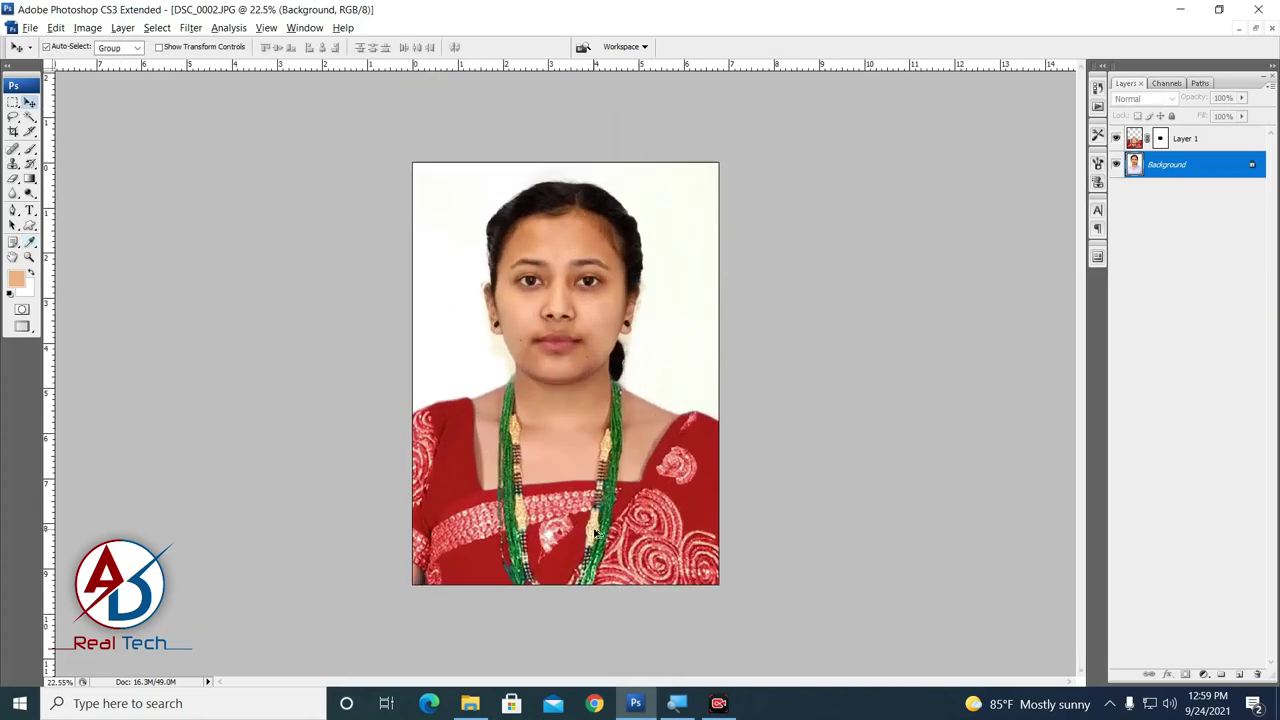
scroll(631, 451, up, 1)
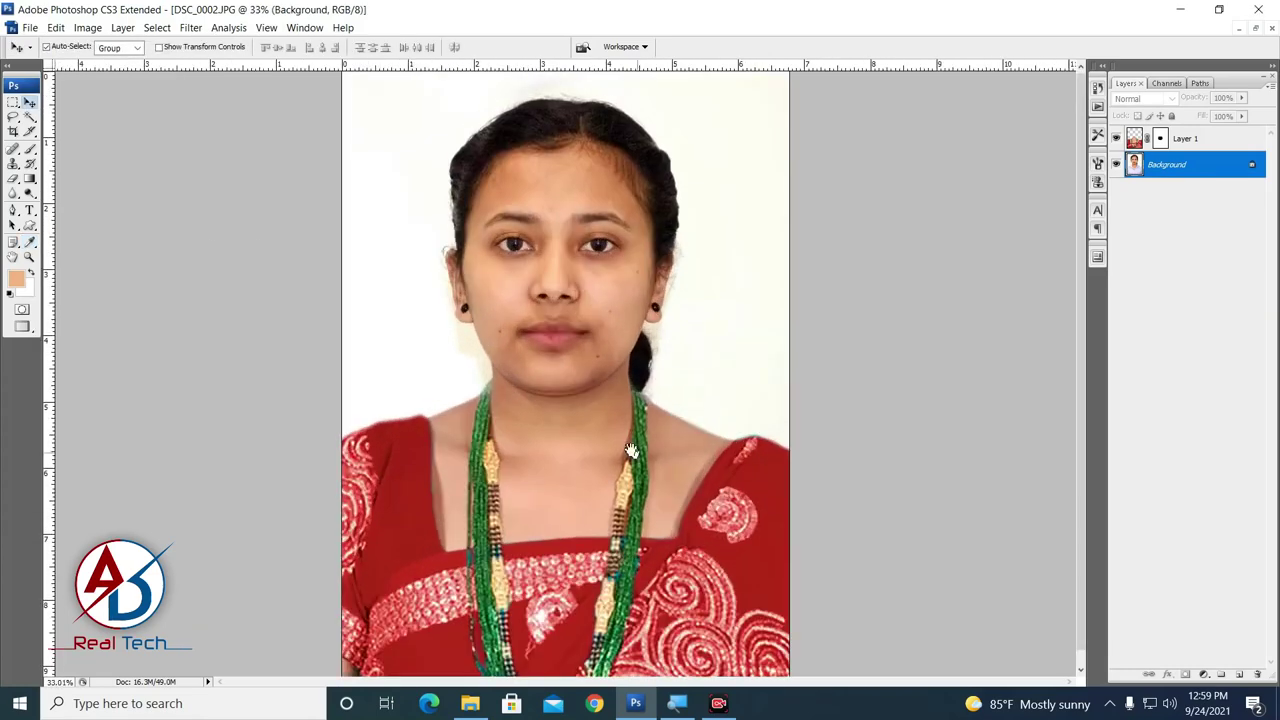
click(530, 289)
Step: Apply a midtone Color Balance of about -10 cyan and -9 magenta to Background
click(1160, 165)
key(ctrl+b)
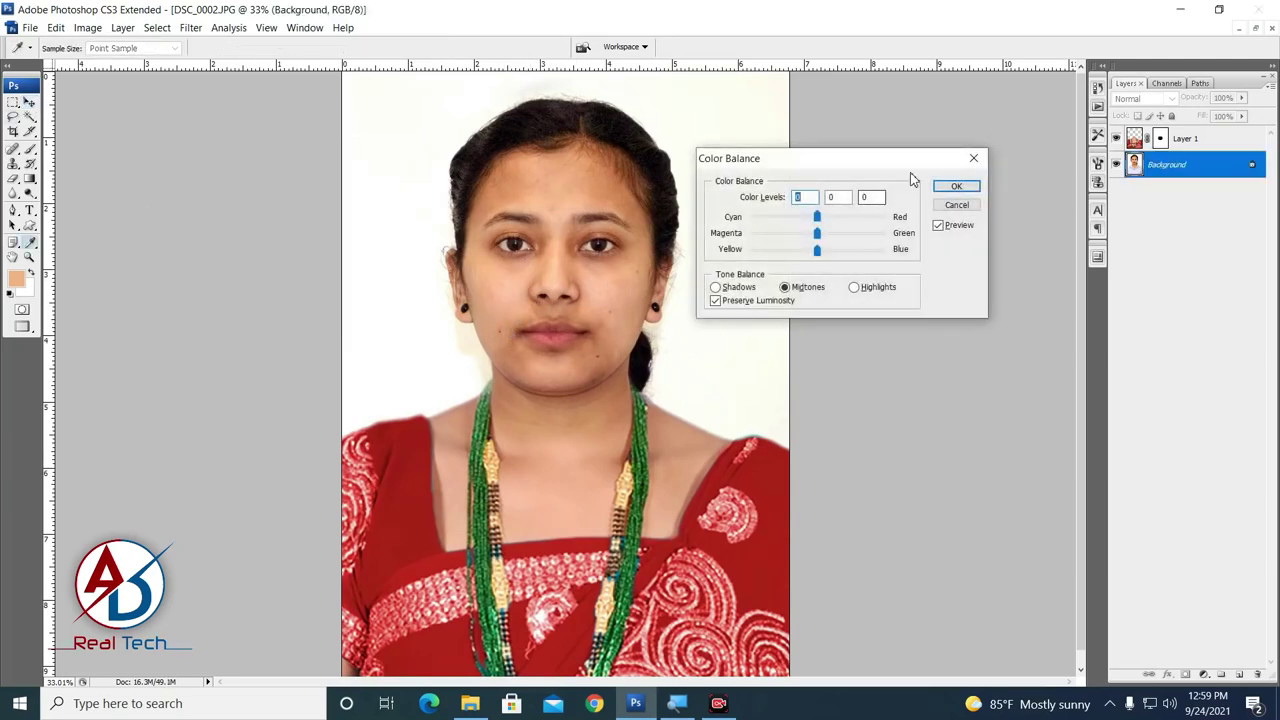
mouse_move(878, 160)
mouse_down()
mouse_move(929, 154)
mouse_move(959, 128)
mouse_move(870, 131)
mouse_up()
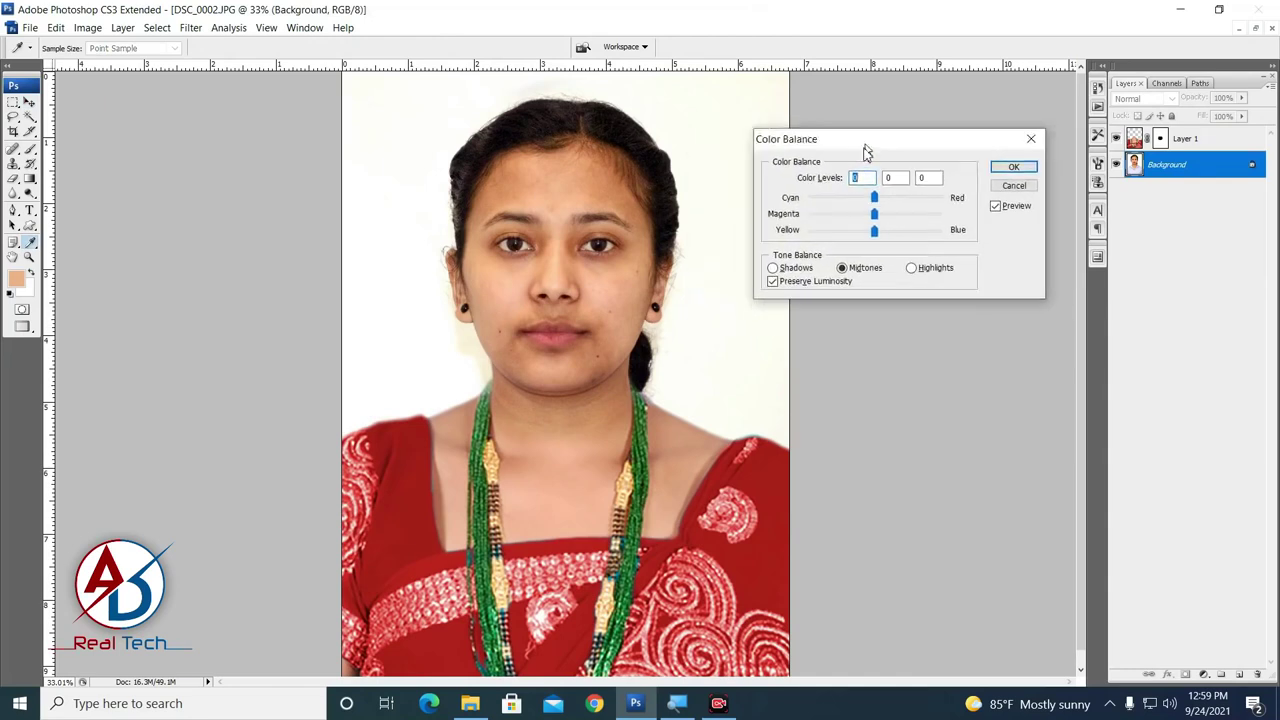
mouse_move(870, 196)
mouse_down()
mouse_move(891, 194)
mouse_move(858, 196)
mouse_move(896, 206)
mouse_move(863, 208)
mouse_move(874, 232)
mouse_up()
click(861, 209)
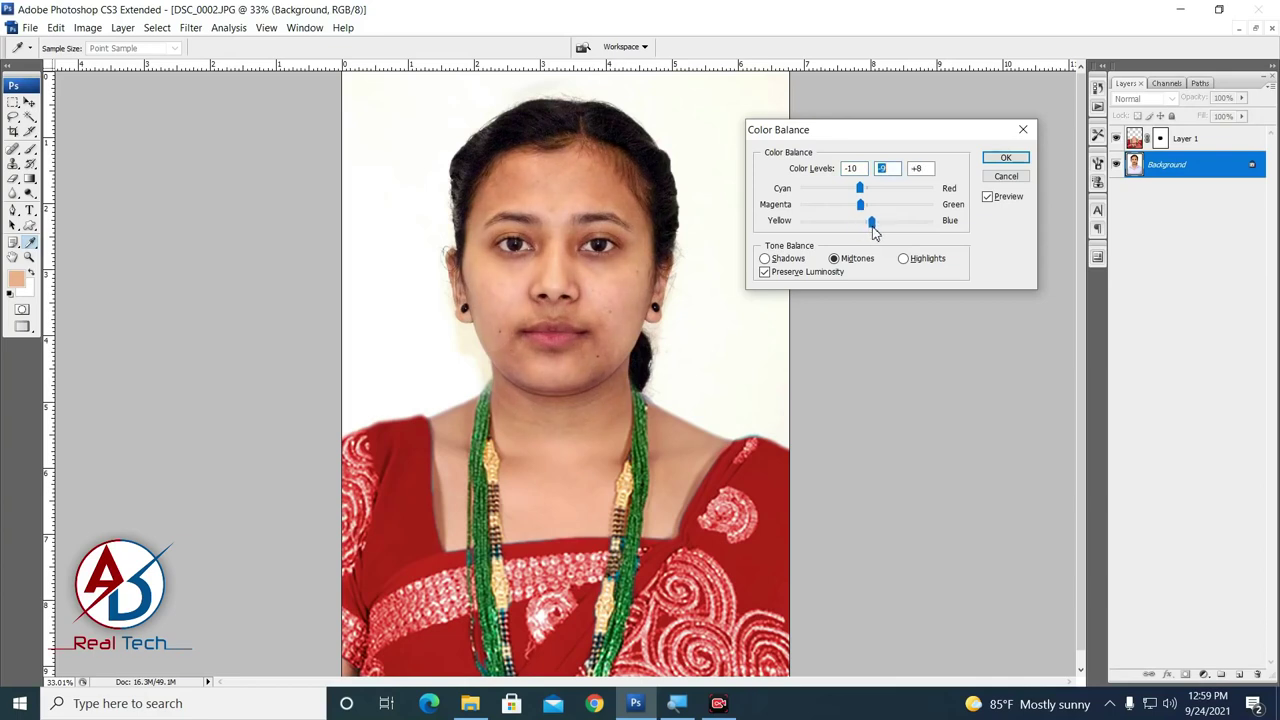
drag(875, 233, 869, 232)
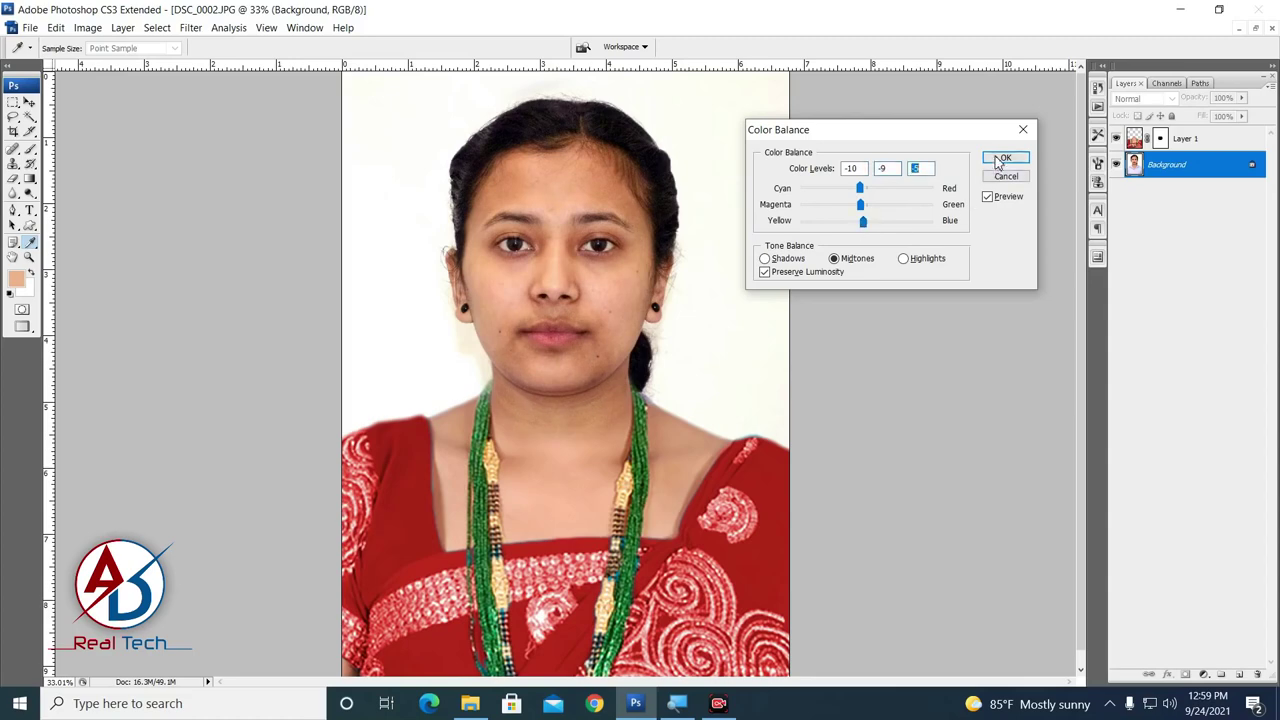
click(1003, 160)
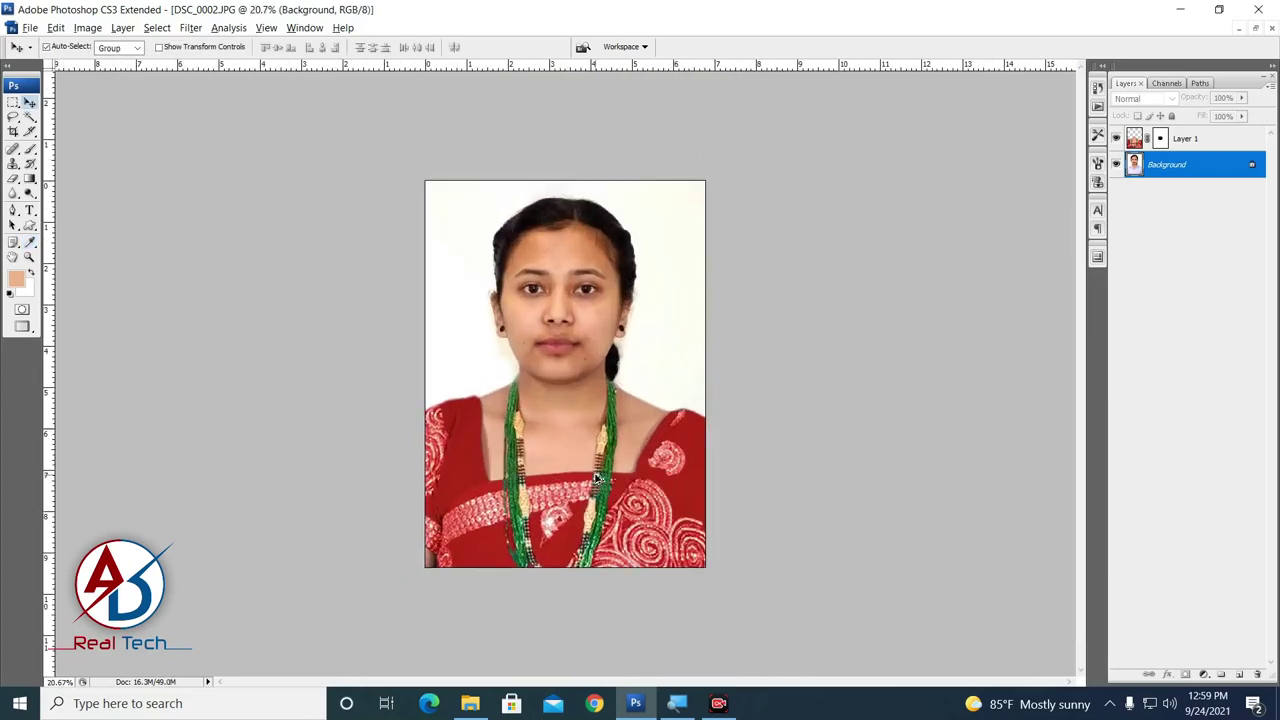
key(ctrl+0)
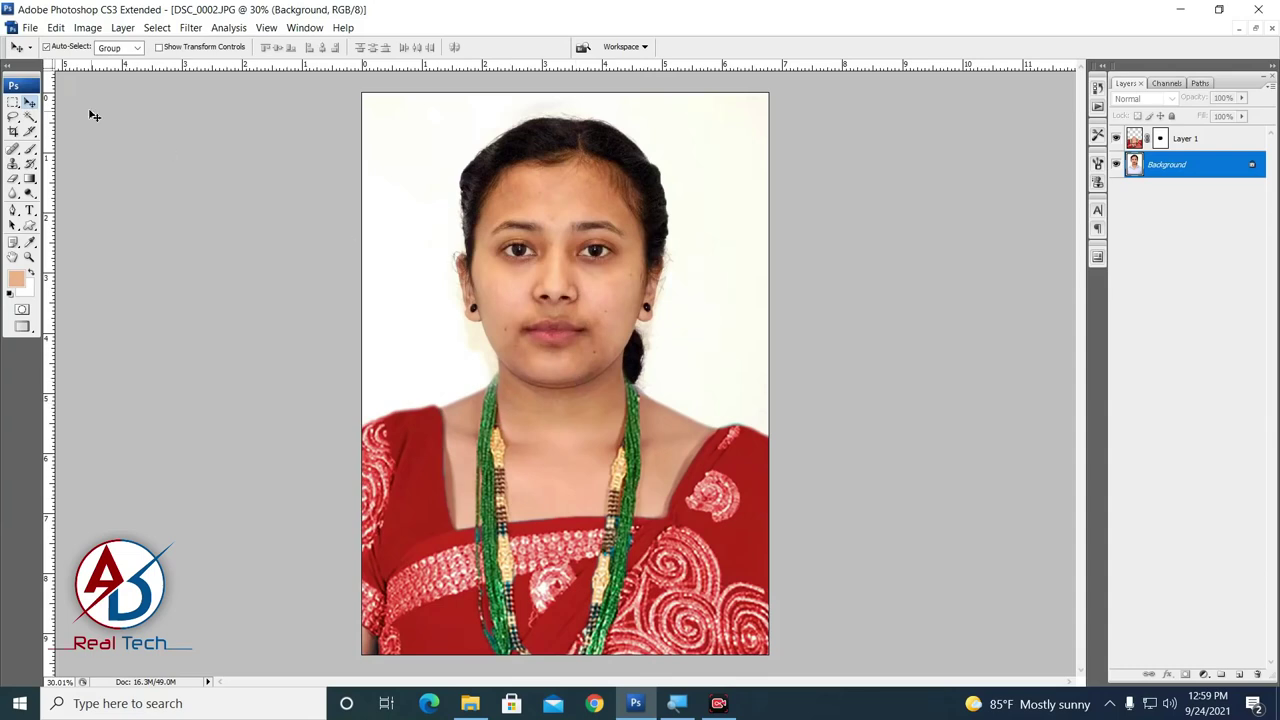
click(87, 27)
mouse_move(60, 262)
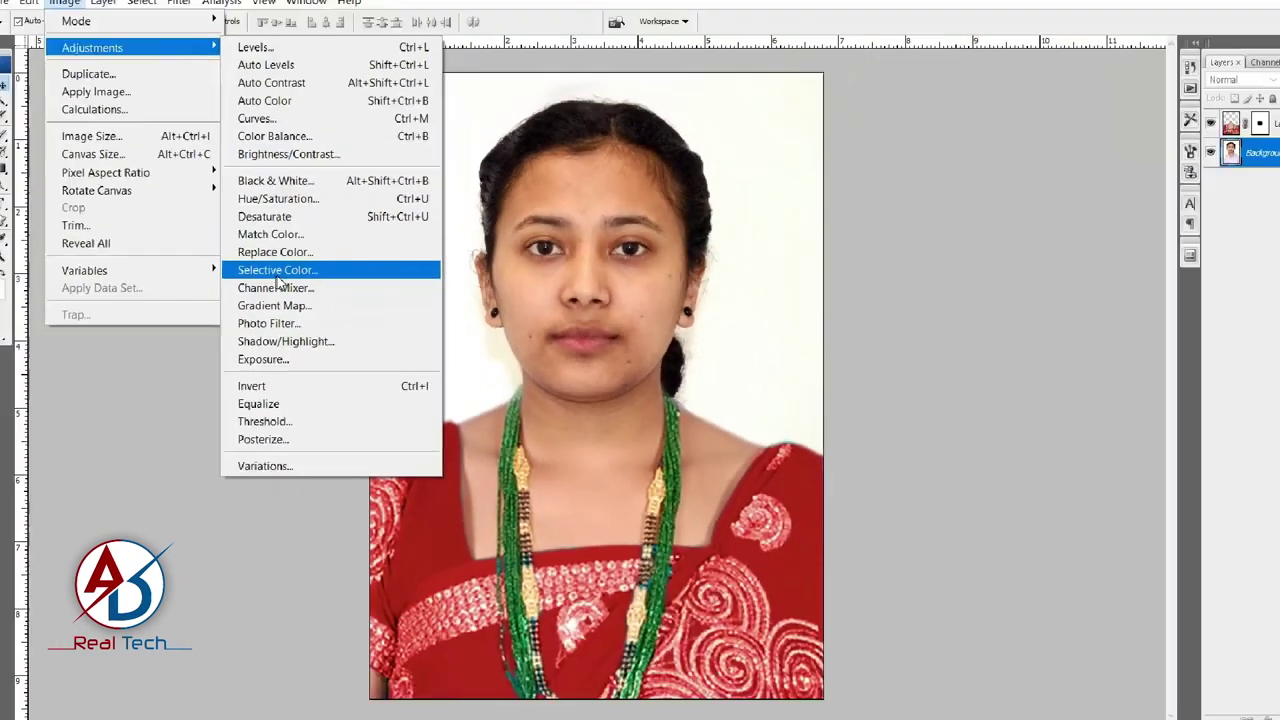
Step: Apply Selective Color on Reds: Cyan -21, Magenta +21, Yellow +9, Black -24
click(278, 270)
drag(680, 176, 835, 164)
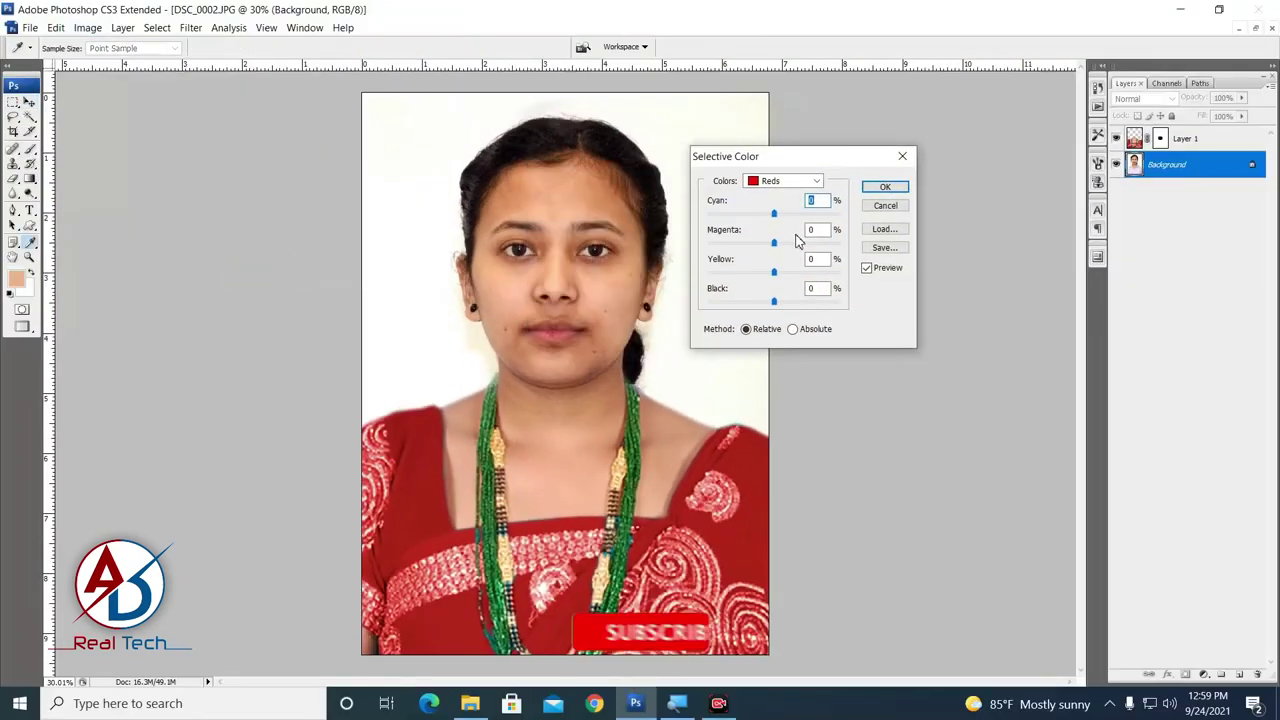
mouse_move(773, 214)
mouse_down()
mouse_move(757, 216)
mouse_move(767, 222)
mouse_up()
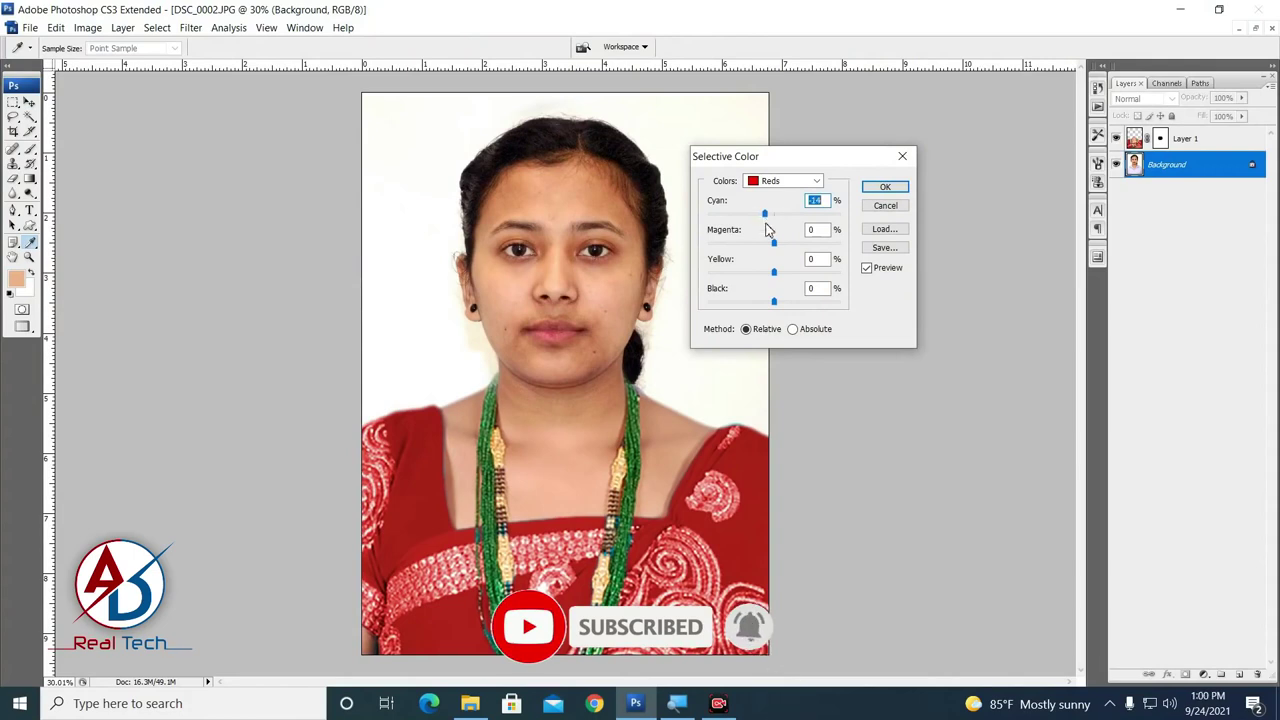
drag(773, 273, 788, 282)
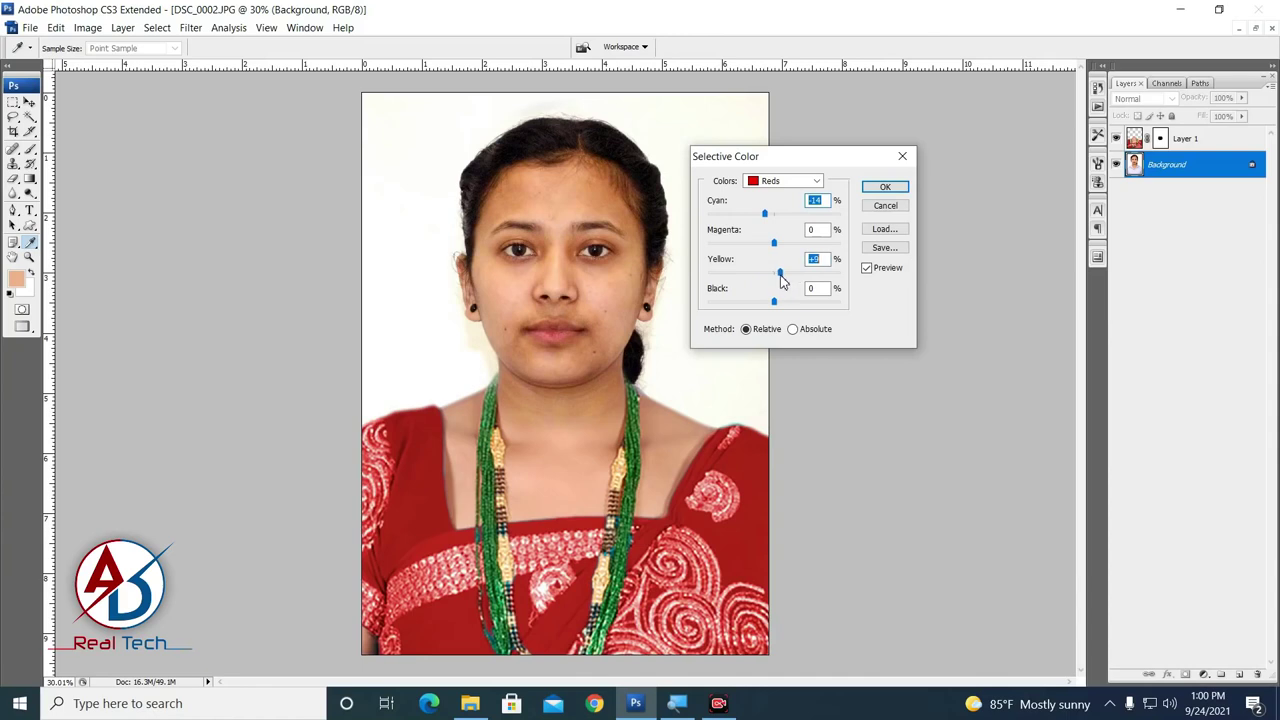
drag(773, 302, 762, 304)
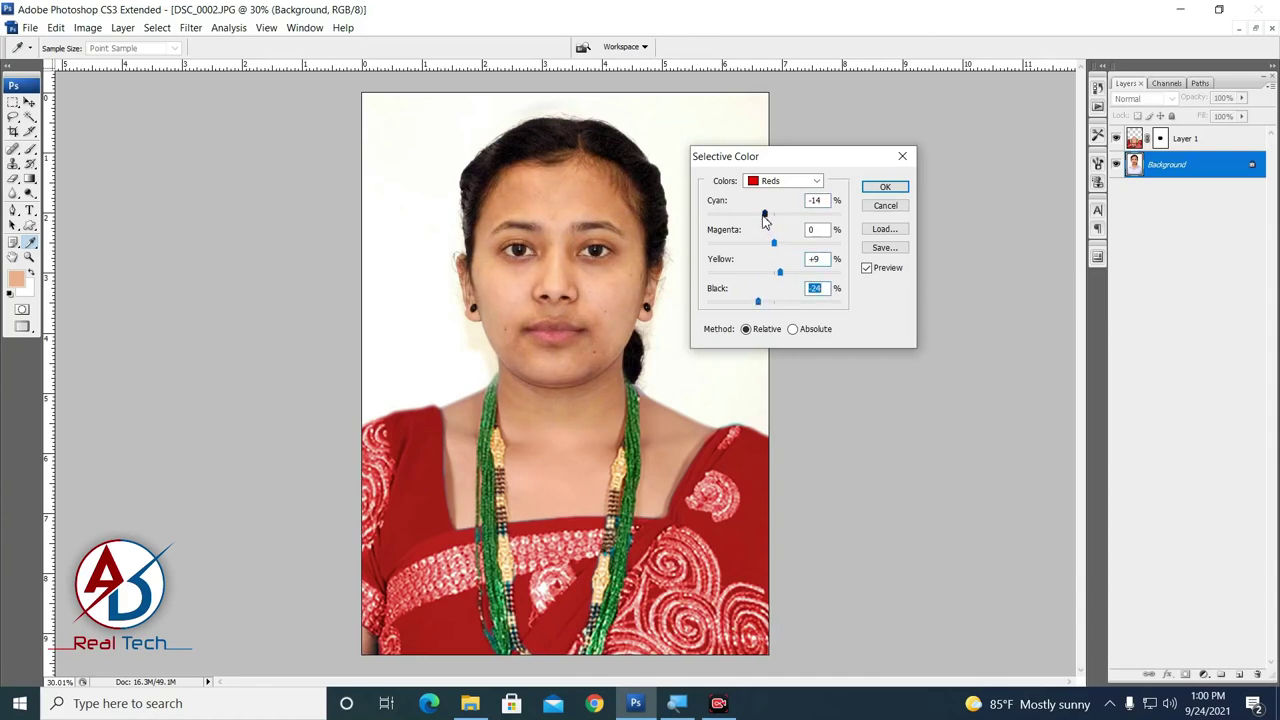
drag(767, 219, 757, 222)
drag(769, 244, 787, 250)
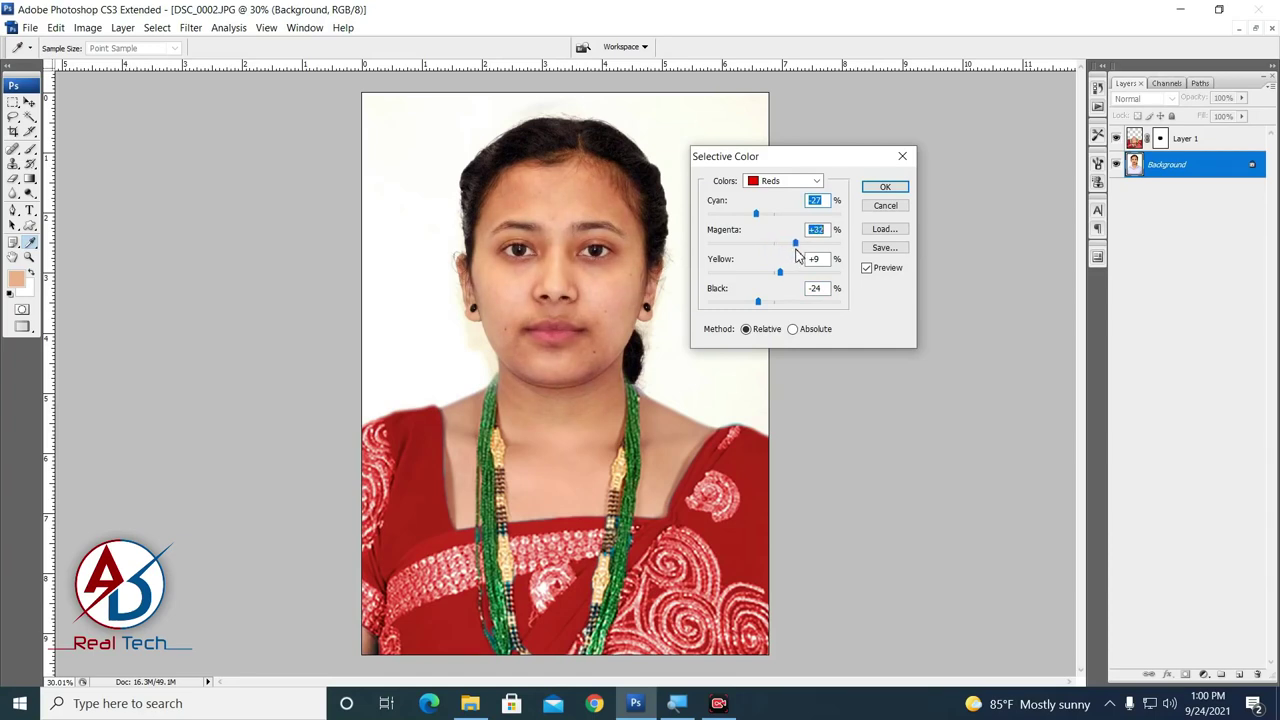
drag(797, 256, 792, 256)
drag(757, 217, 762, 219)
click(885, 187)
key(ctrl+minus)
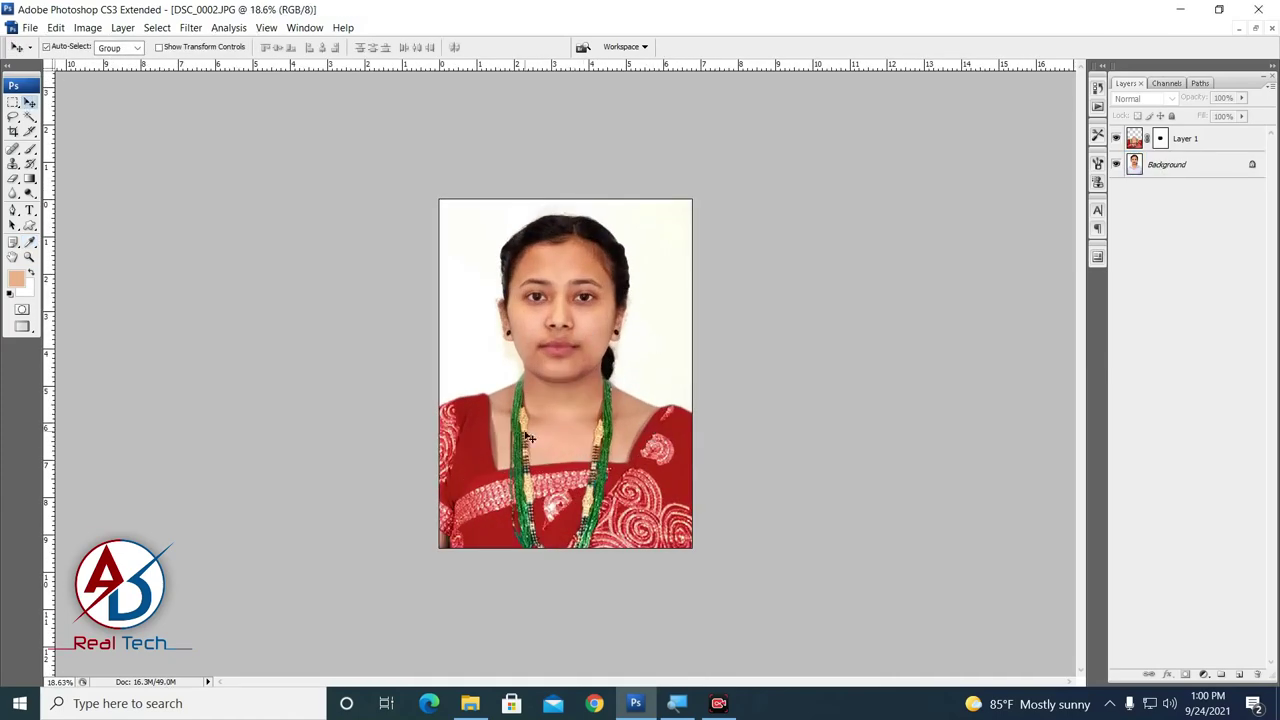
Step: Choose the Brush tool with an enlarged size and select the Background layer
scroll(527, 437, up, 1)
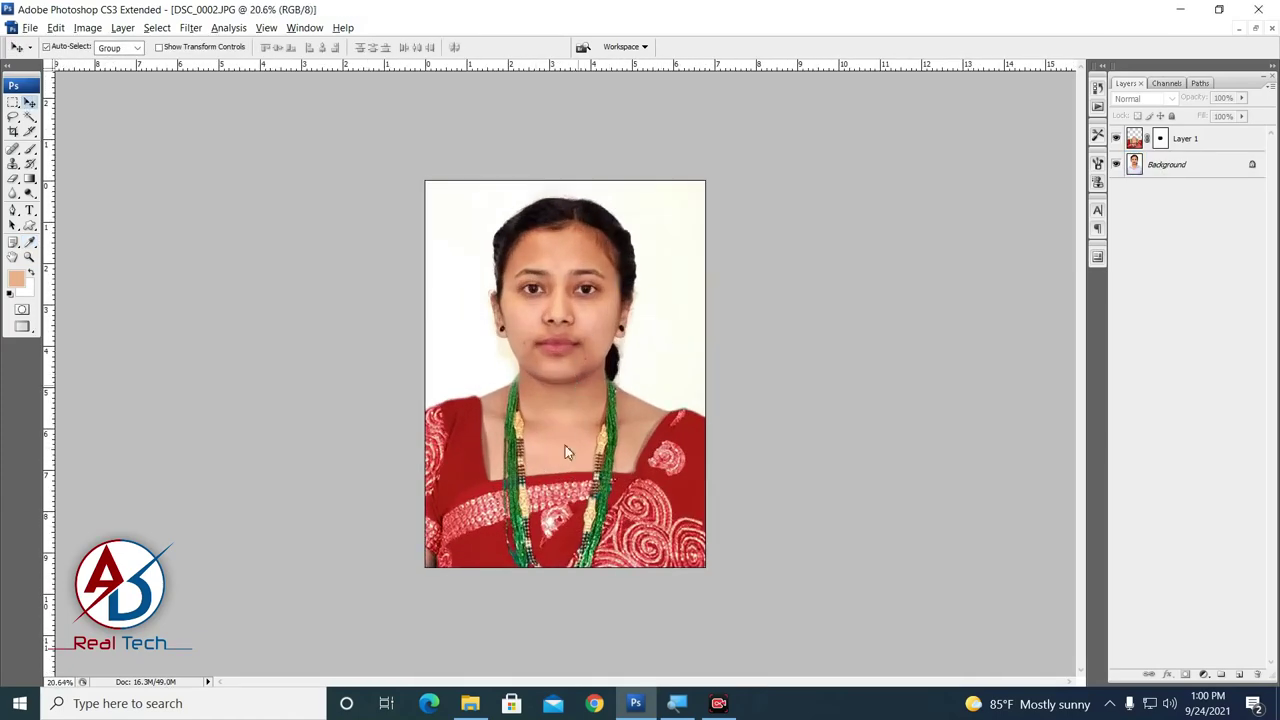
click(30, 148)
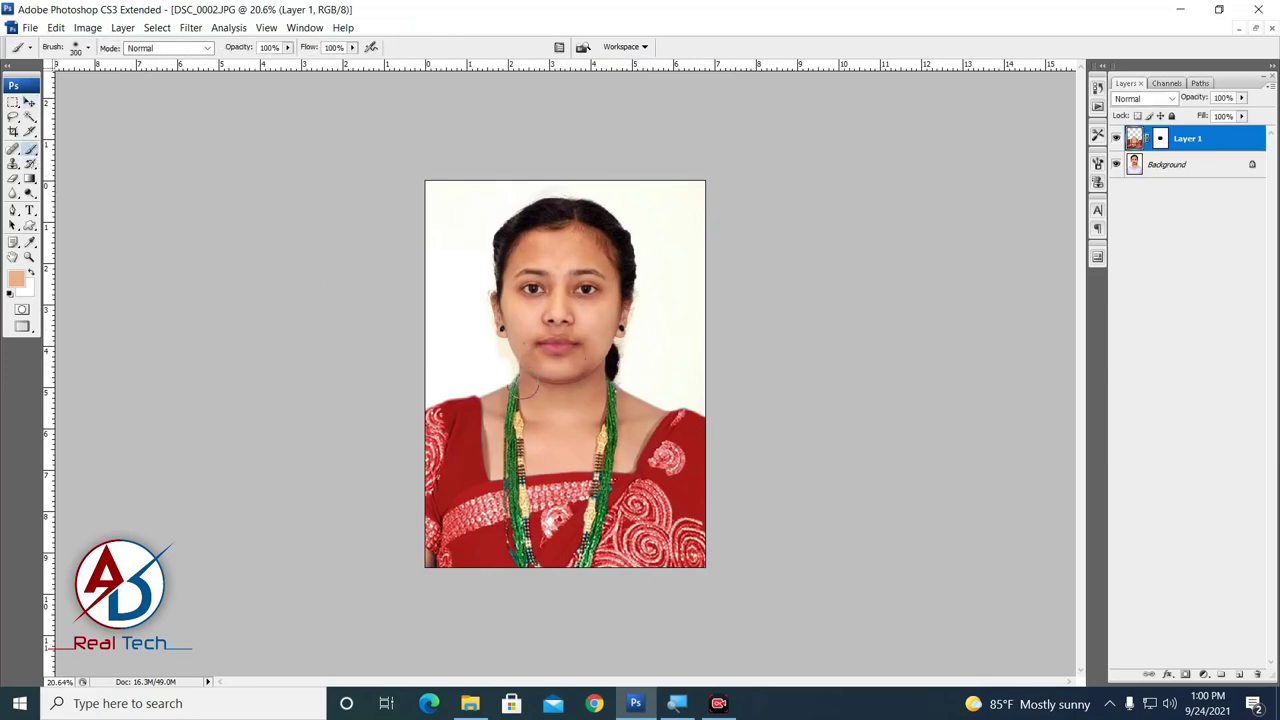
key(bracketright)
key(bracketright)
key(bracketright)
key(bracketright)
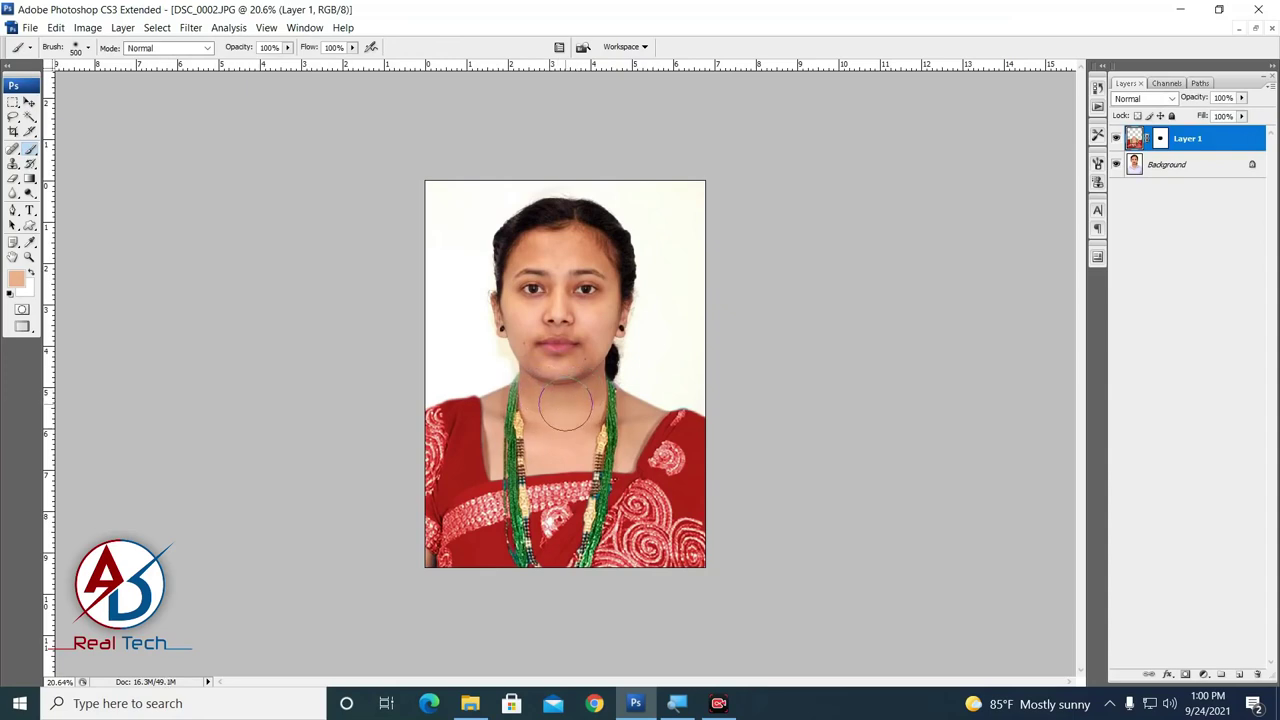
key(ctrl+0)
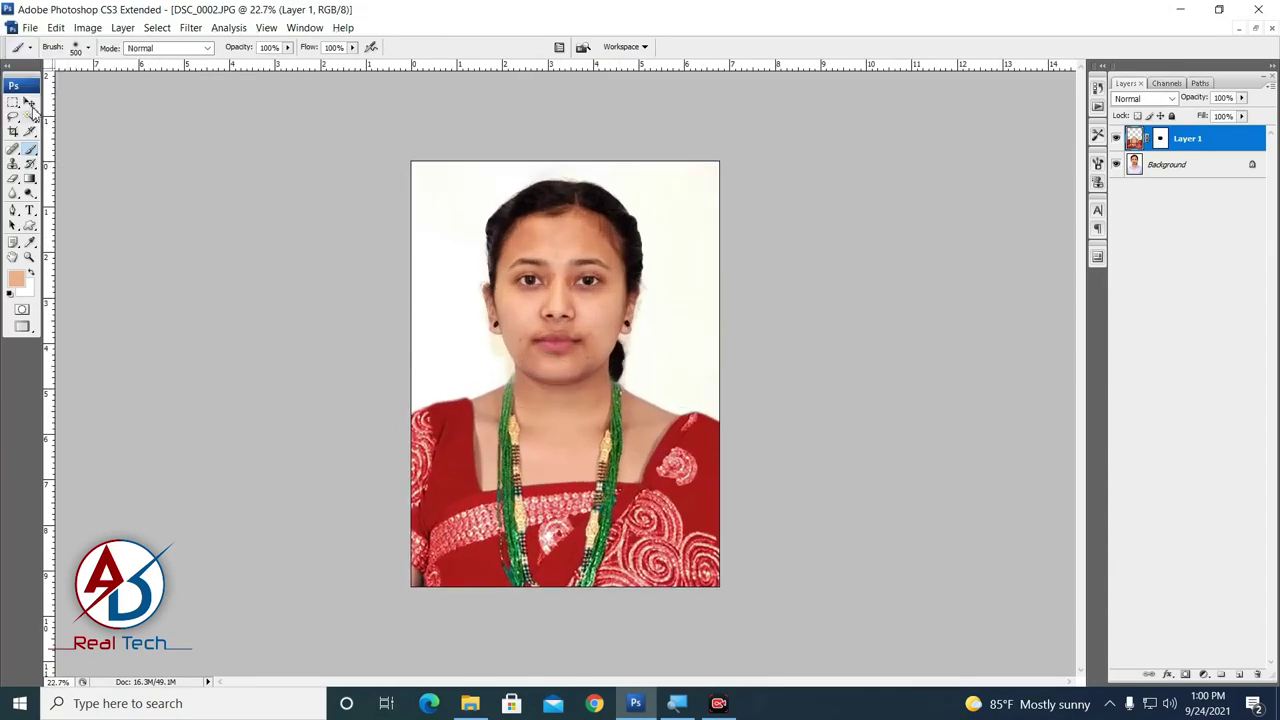
click(29, 103)
click(1175, 165)
Step: Toggle Quick Mask, test a Magic Wand selection, then deselect and dismiss the new-layer prompt
key(q)
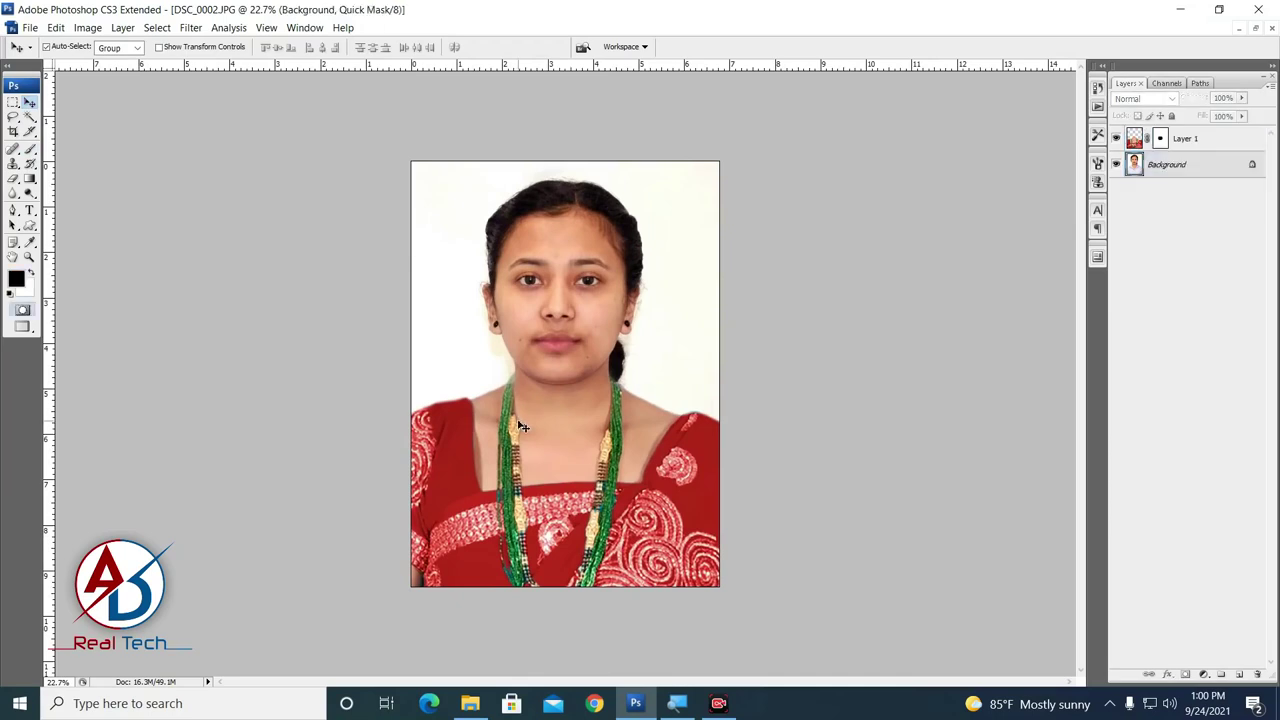
key(w)
click(669, 364)
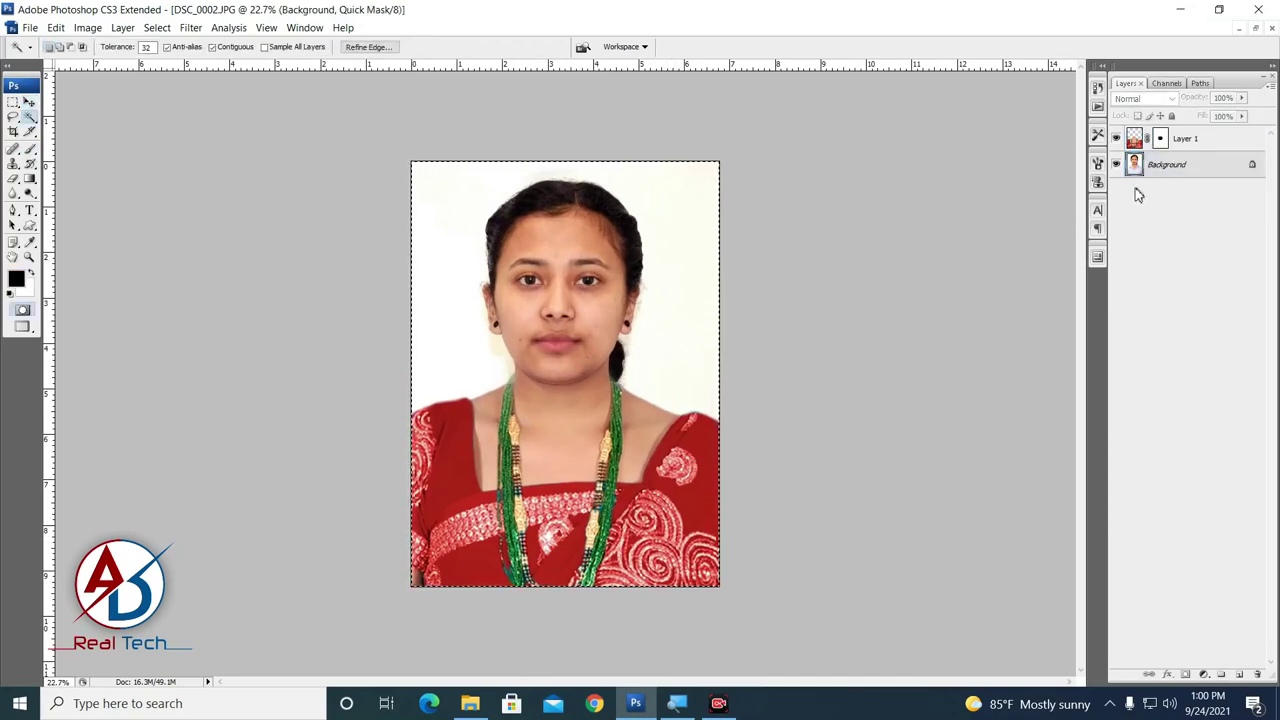
key(ctrl+d)
double_click(1166, 166)
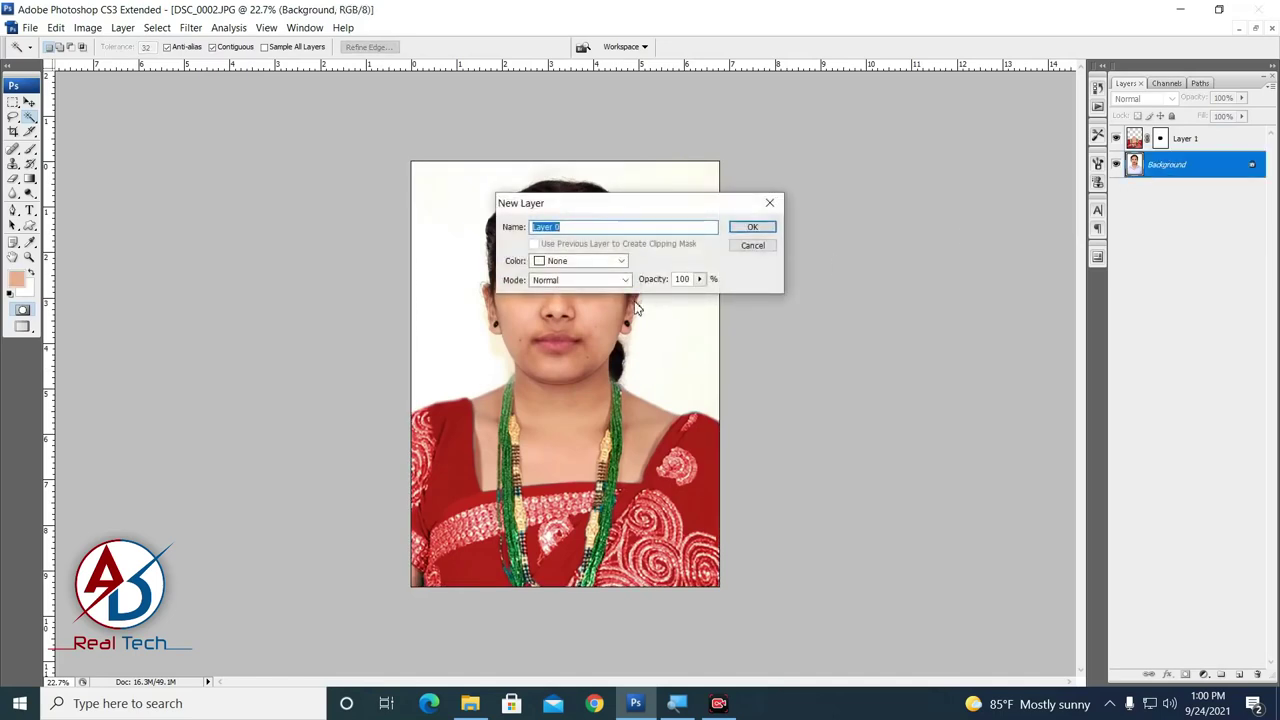
key(Escape)
Step: Magic-wand the white backdrop, fill it with the foreground peach, then undo the fill
click(680, 334)
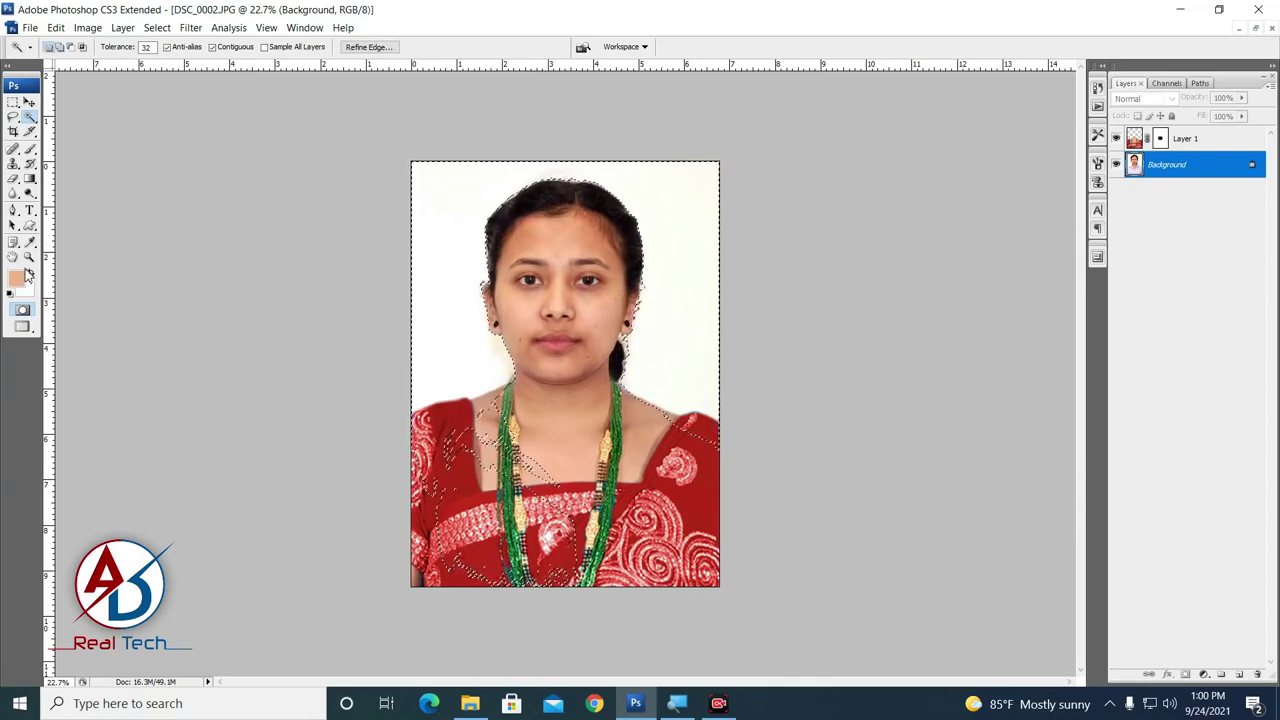
key(alt+BackSpace)
key(ctrl+z)
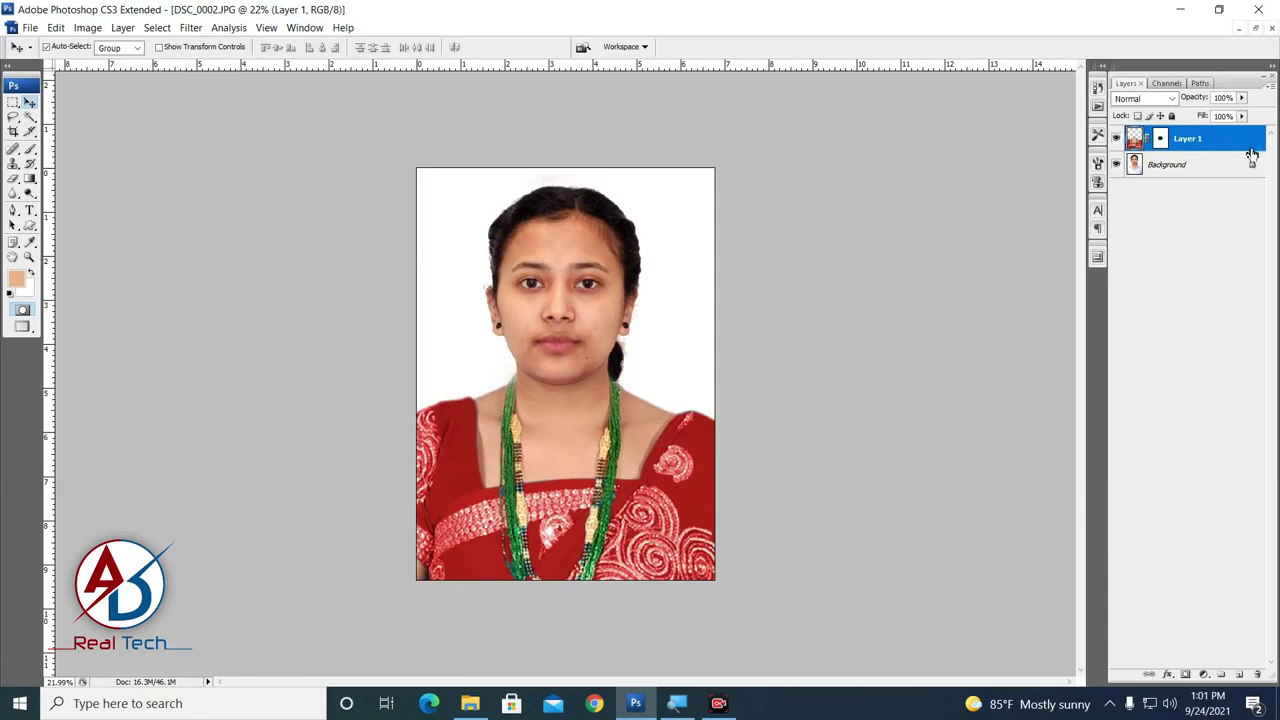
Step: Select Layer 1 and merge it down into the Background layer with Ctrl+E
click(879, 302)
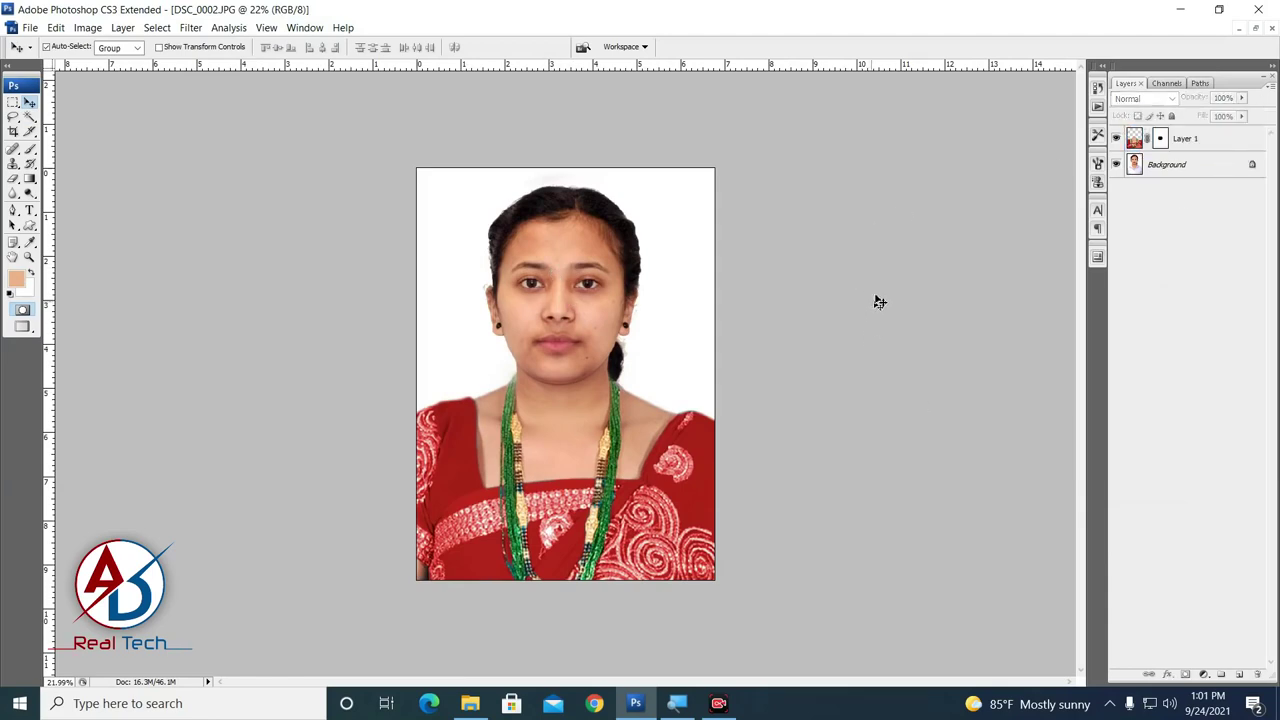
click(1216, 149)
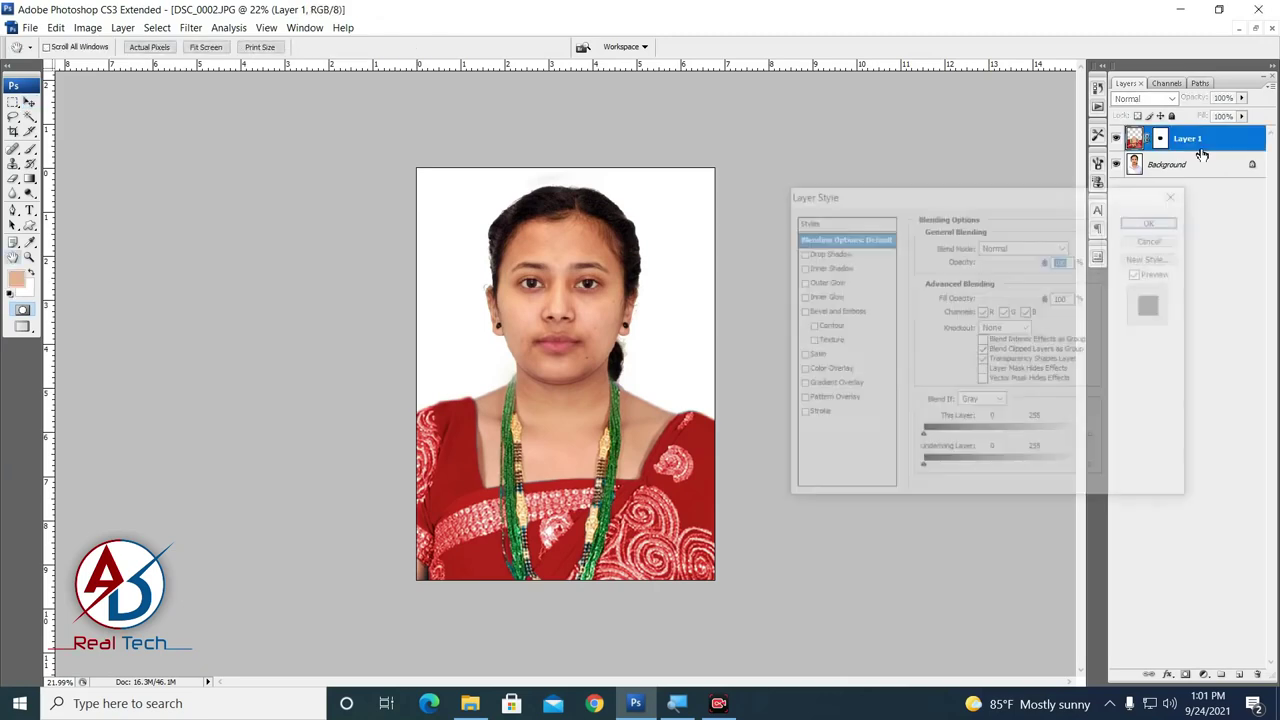
key(ctrl+e)
scroll(677, 323, down, 2)
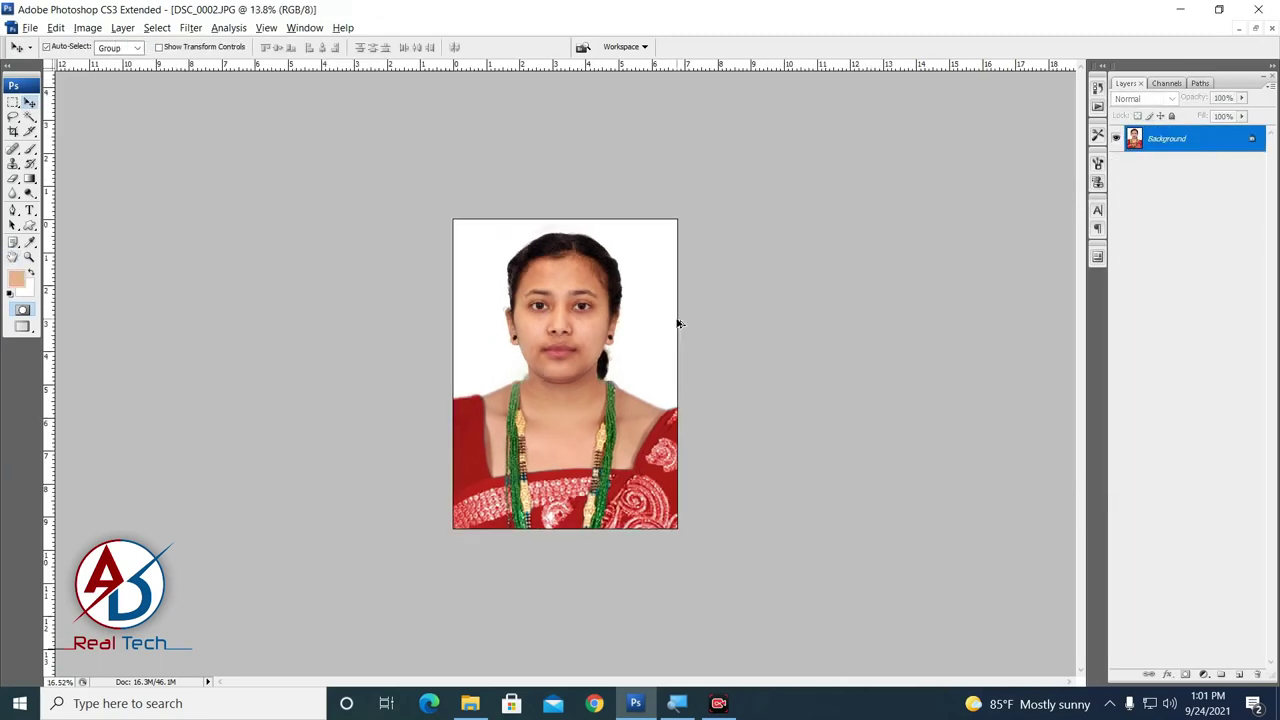
scroll(654, 354, up, 3)
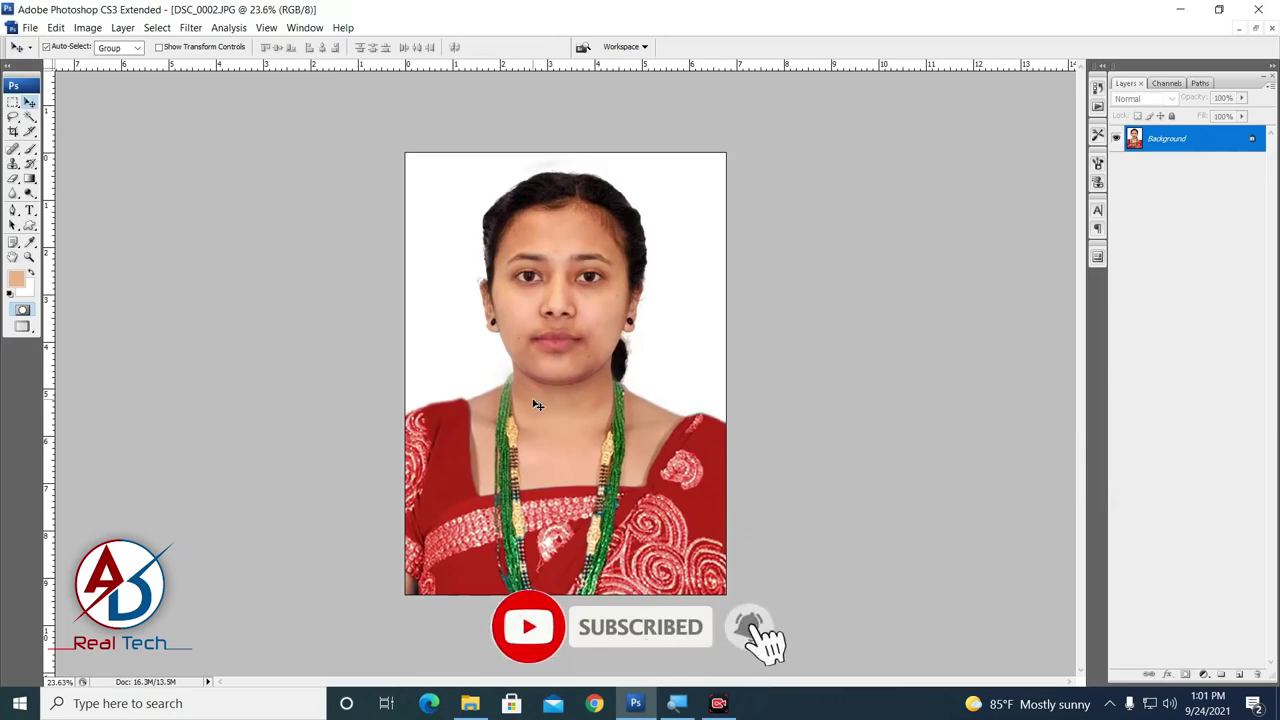
scroll(537, 400, down, 1)
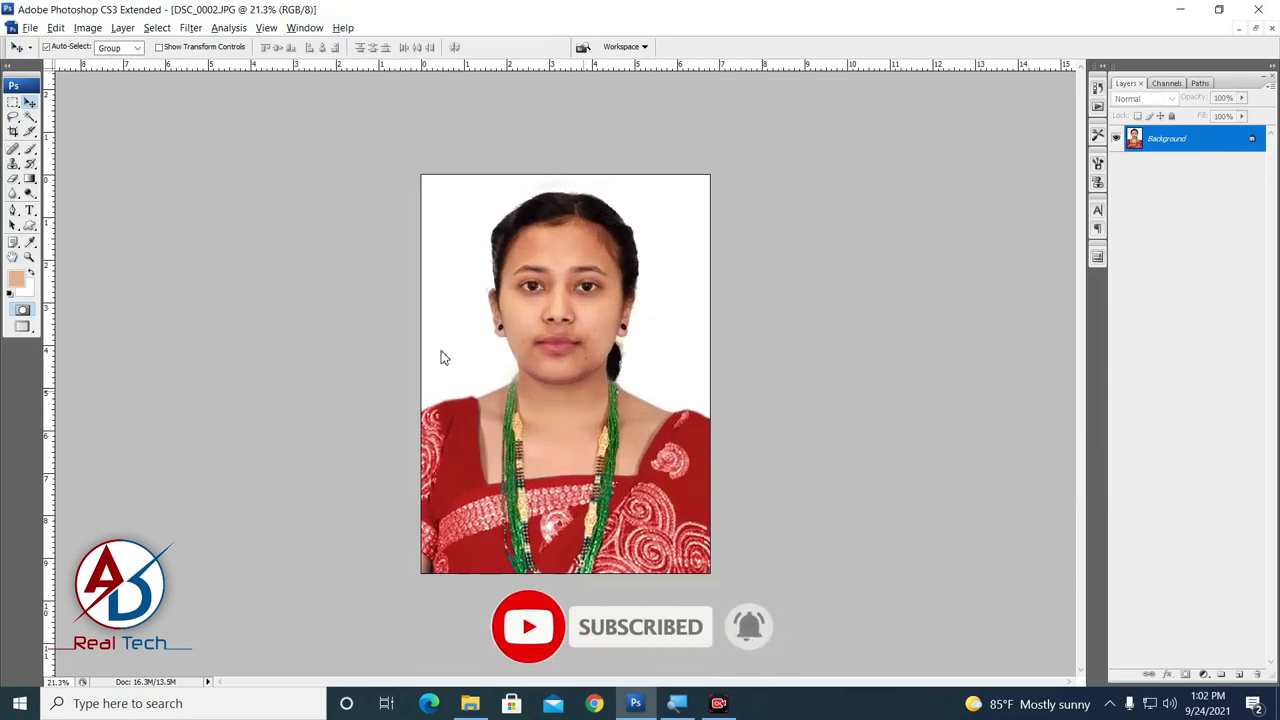
click(11, 134)
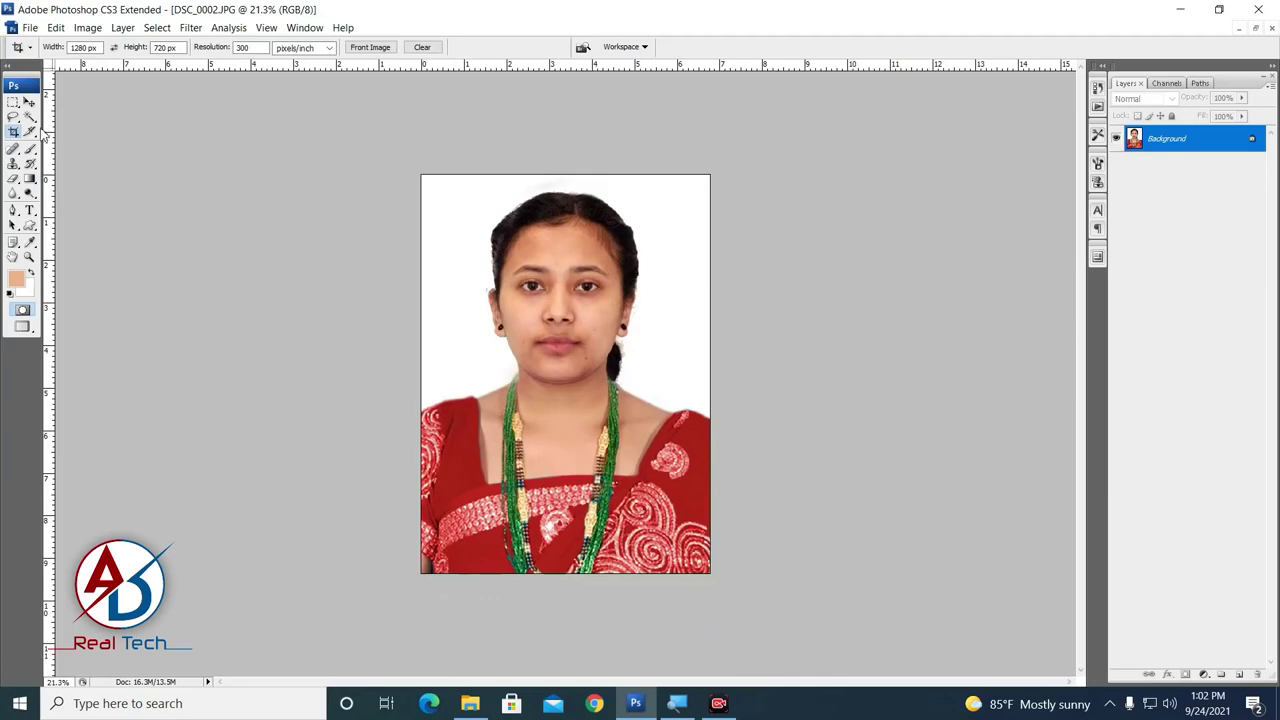
key(v)
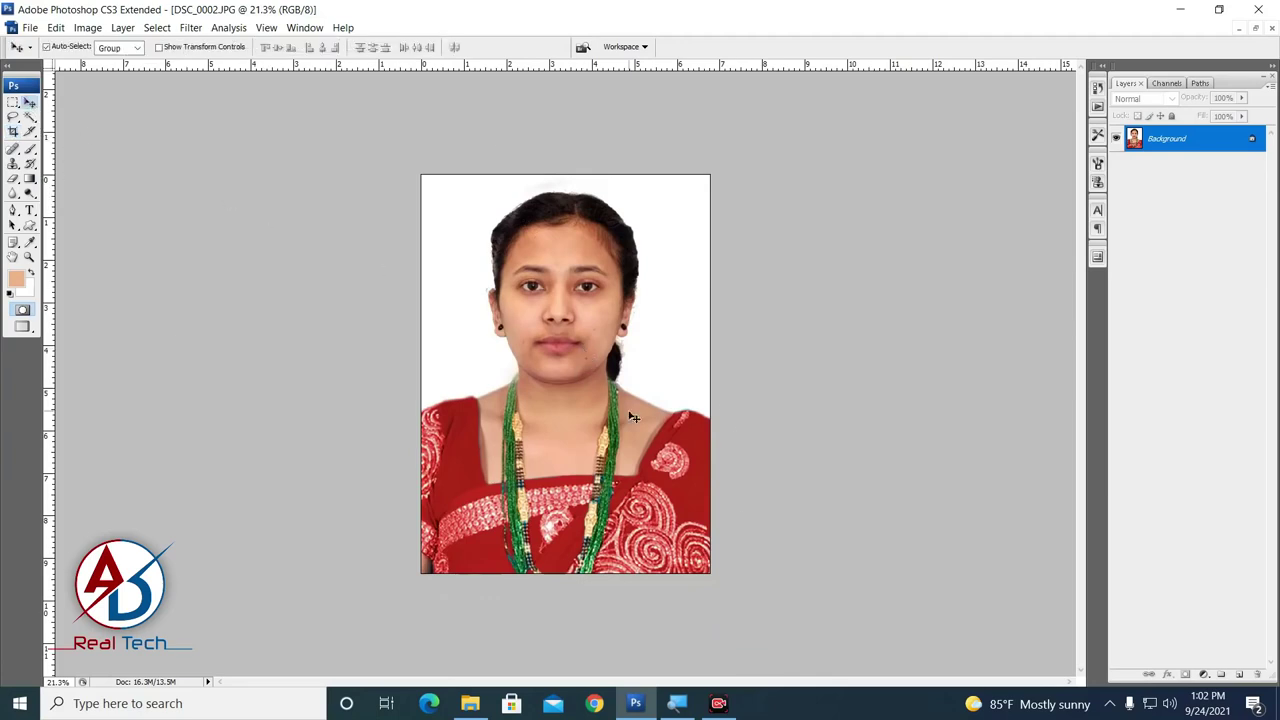
Step: Cycle screen modes back to Standard Screen Mode with floating document windows
key(f)
key(f)
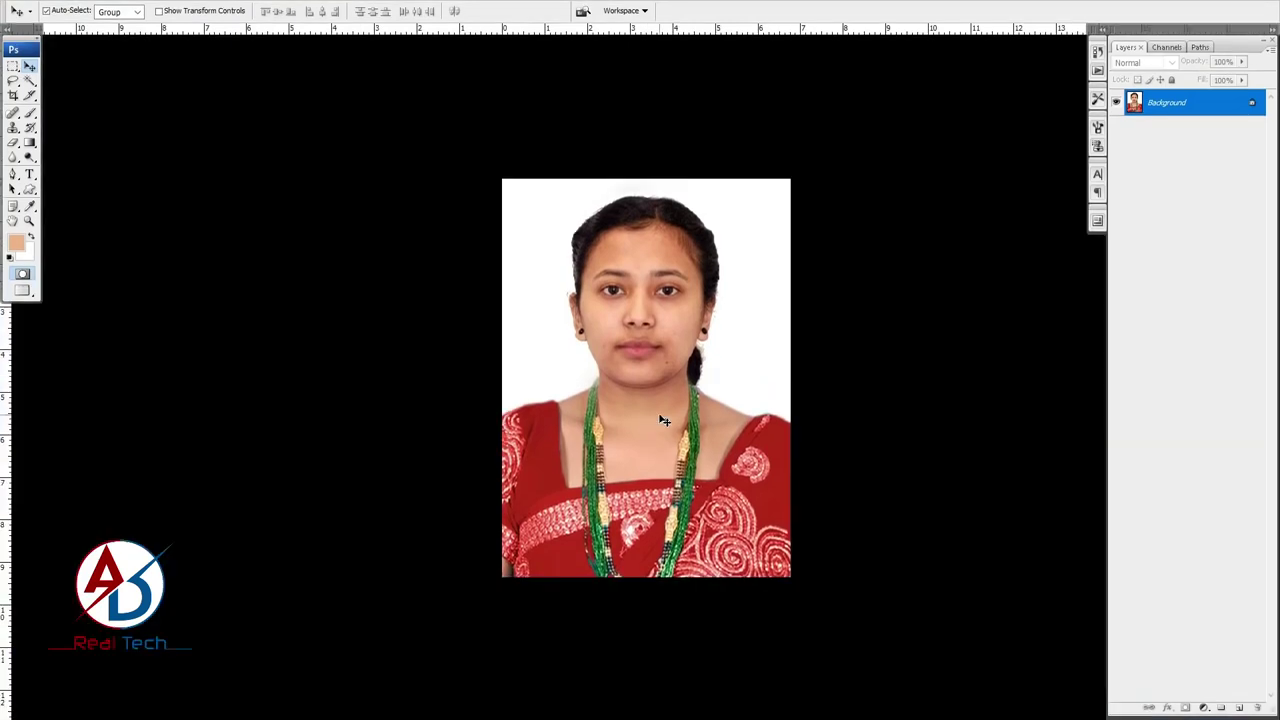
key(f)
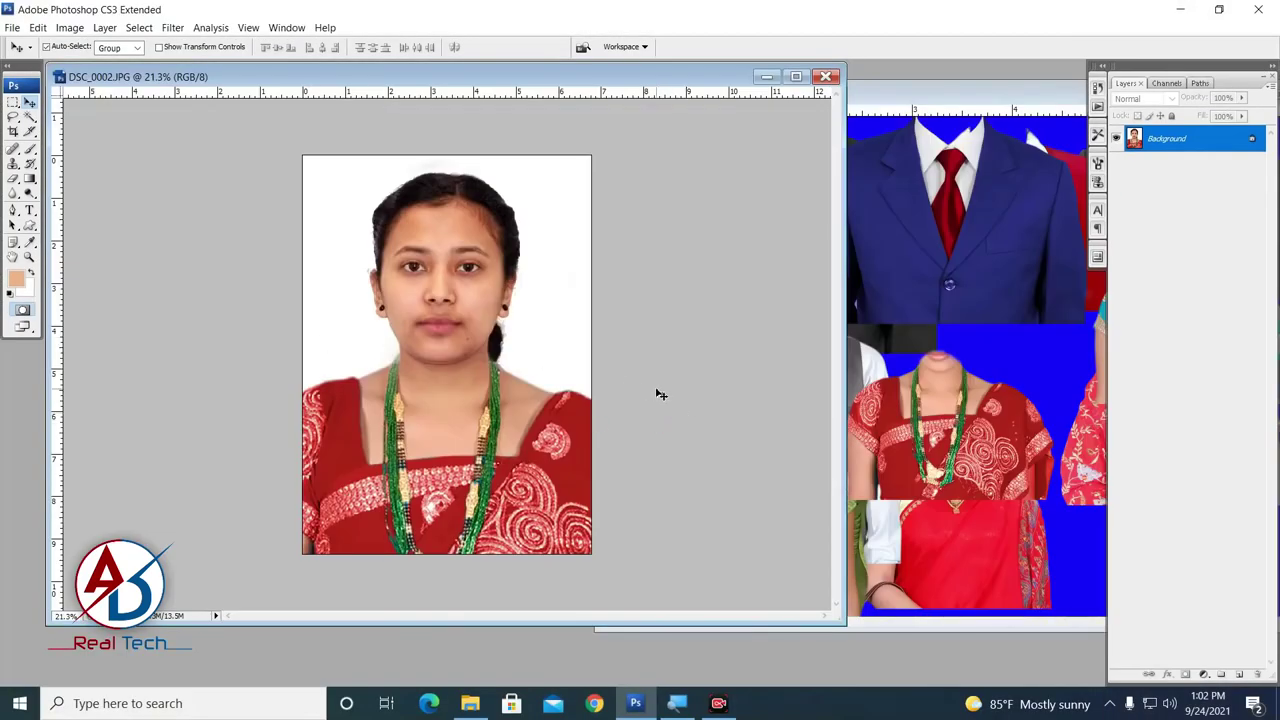